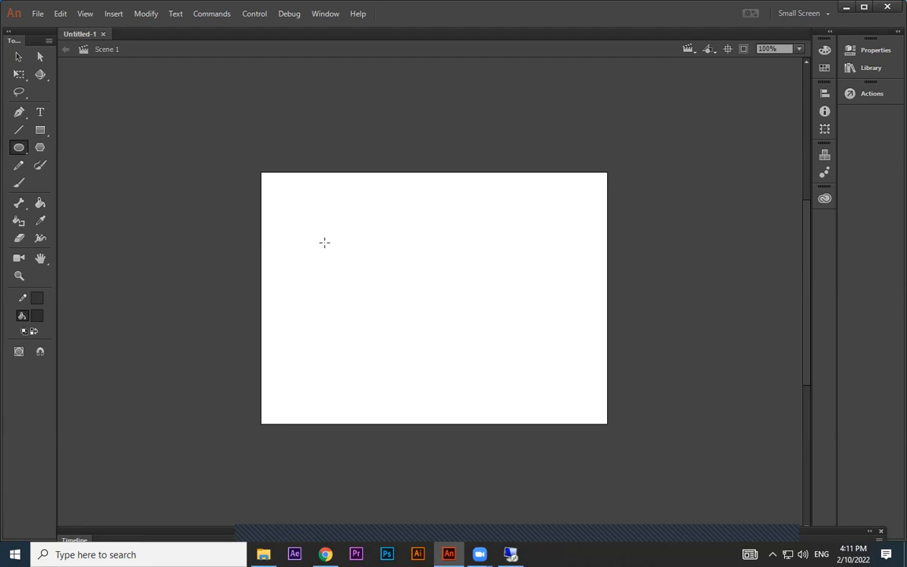
key("v")
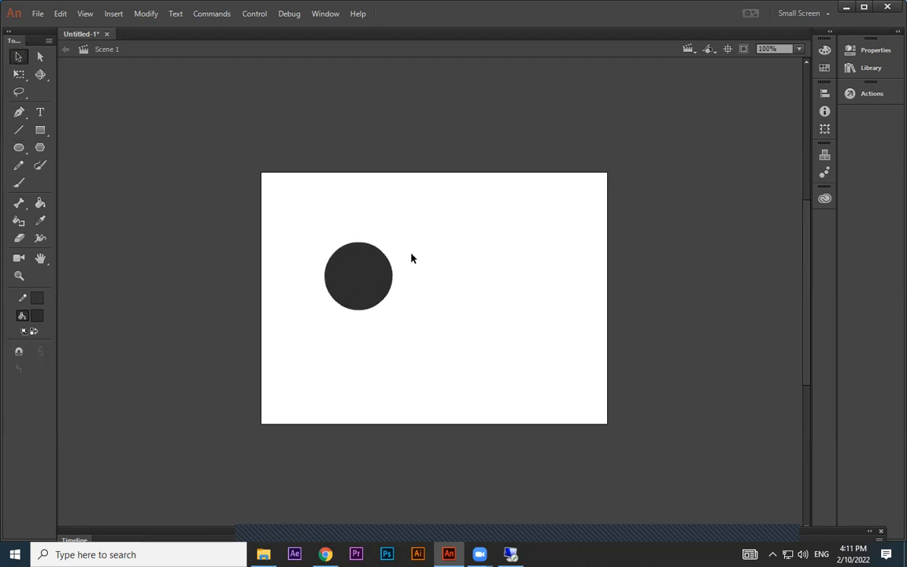
left_click_drag(432, 209, 276, 356)
left_click_drag(389, 271, 423, 286)
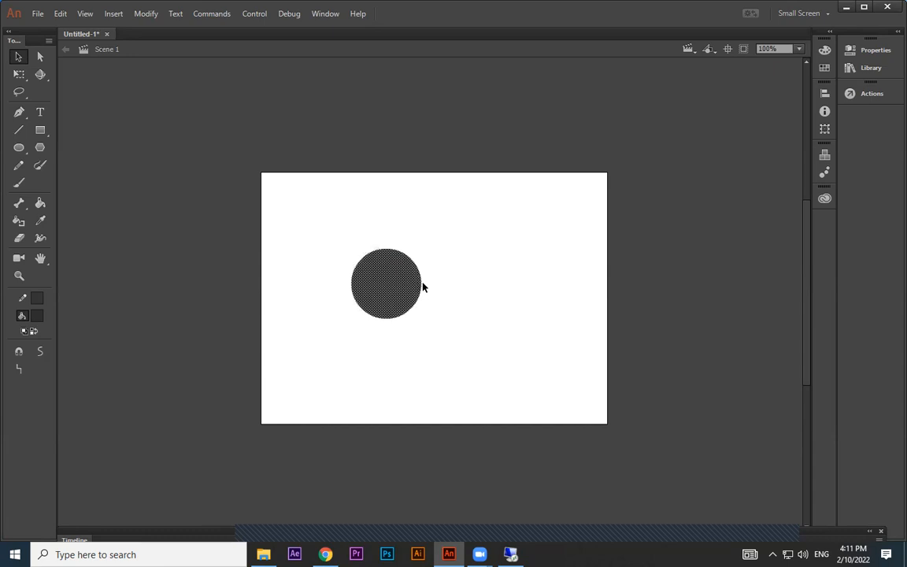
key("F8")
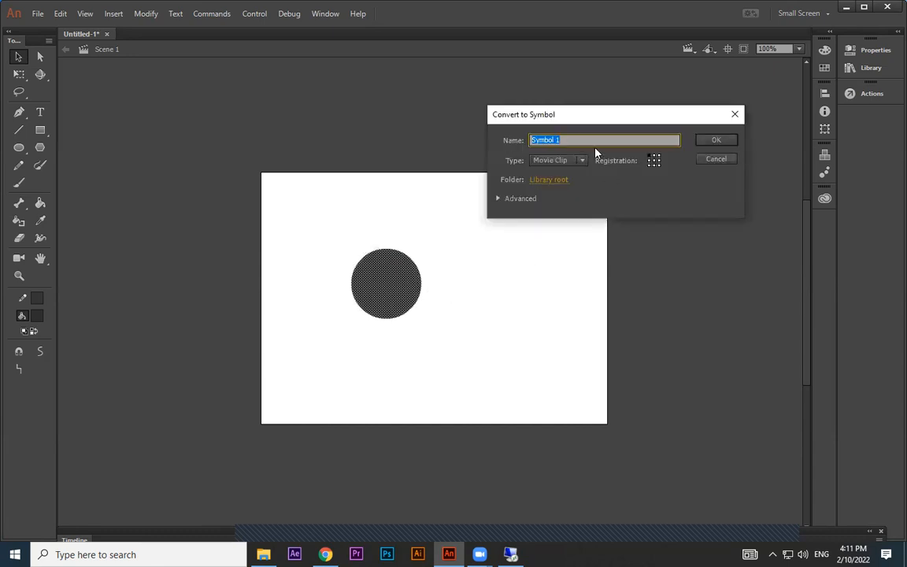
left_click(713, 160)
left_click_drag(474, 199, 267, 351)
key("Delete")
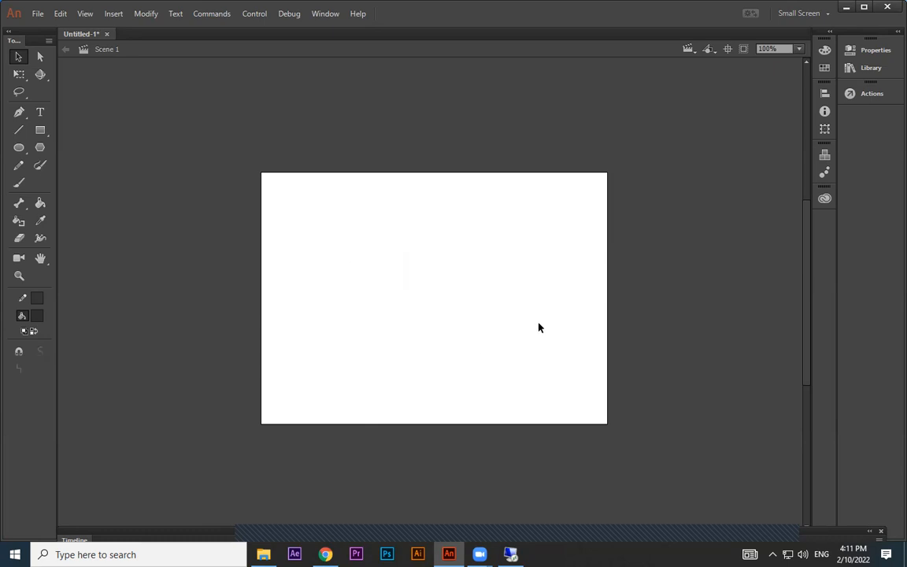
left_click(110, 15)
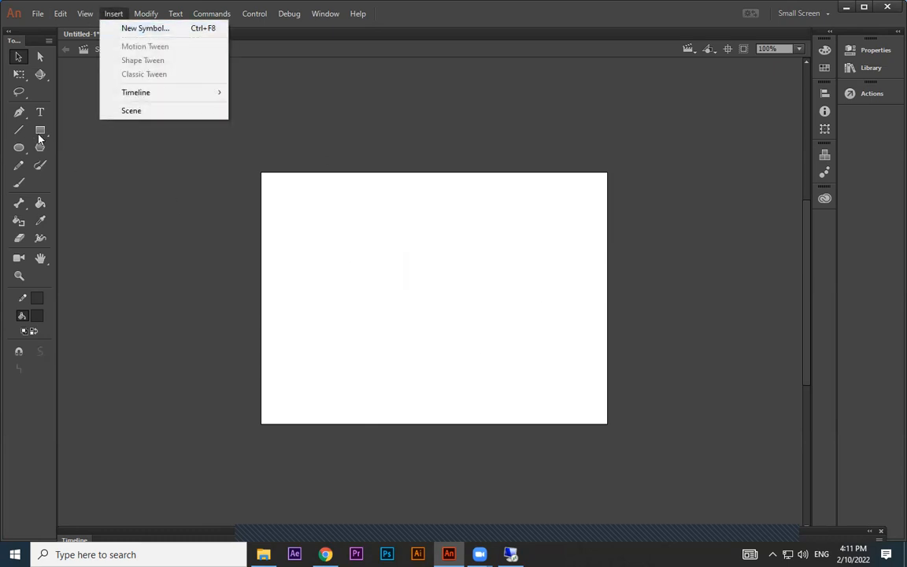
Step: Draw a circle with a green radial gradient fill on the left half of the stage
left_click(18, 148)
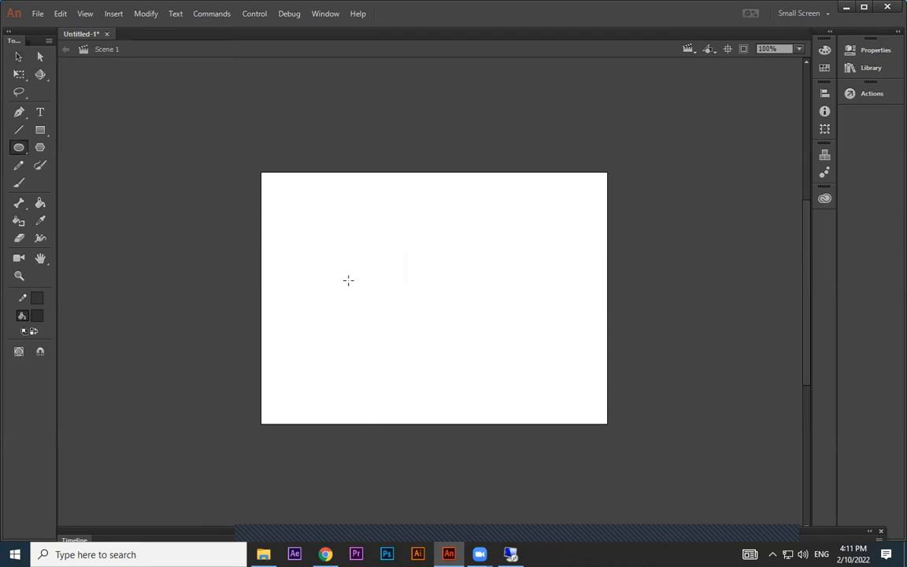
left_click(41, 316)
left_click(96, 412)
left_click_drag(296, 262, 360, 326)
Step: Convert the green circle to a Movie Clip symbol named Symbol 1 and show it in the library
left_click(18, 57)
left_click_drag(433, 203, 257, 368)
key("F8")
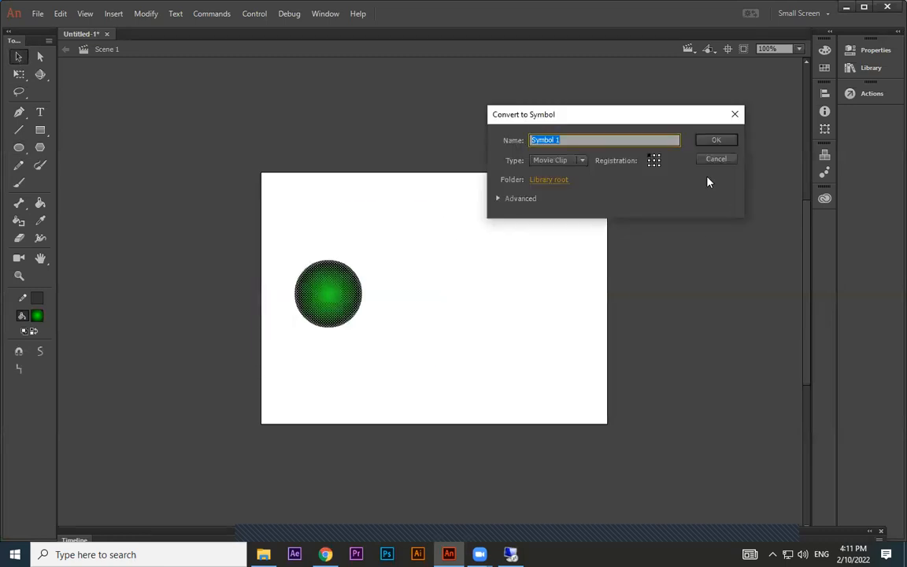
left_click(717, 140)
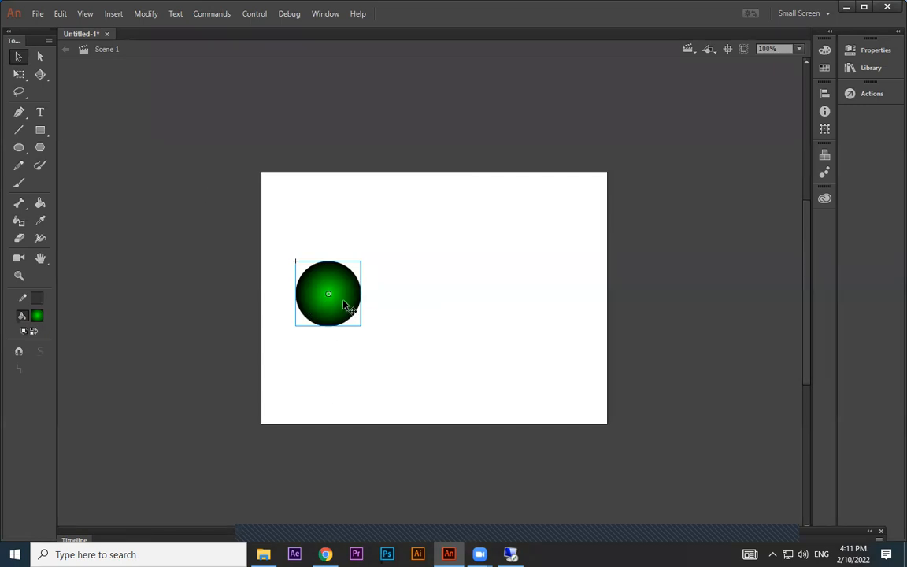
key("ctrl+l")
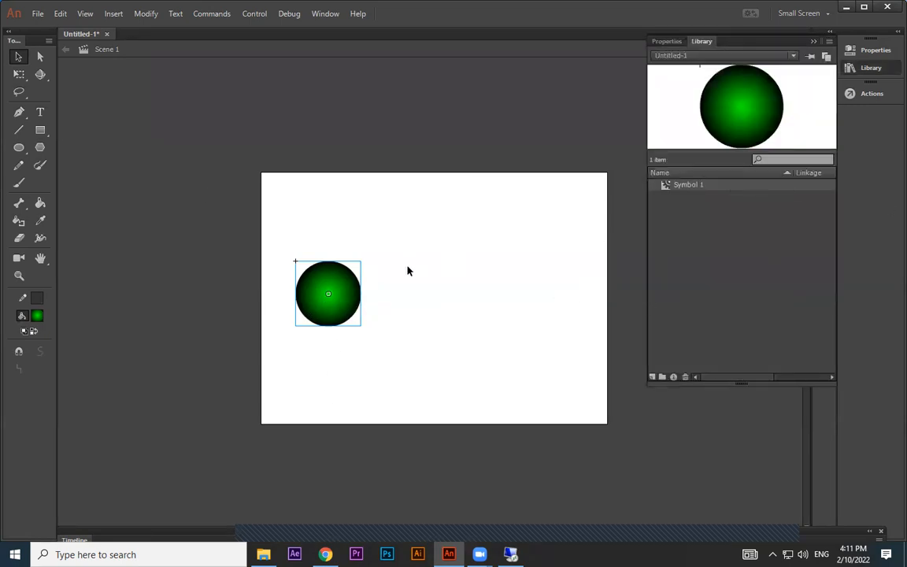
Step: Open the circle's symbol for editing in place and expand the timeline to show its layer
double_click(352, 289)
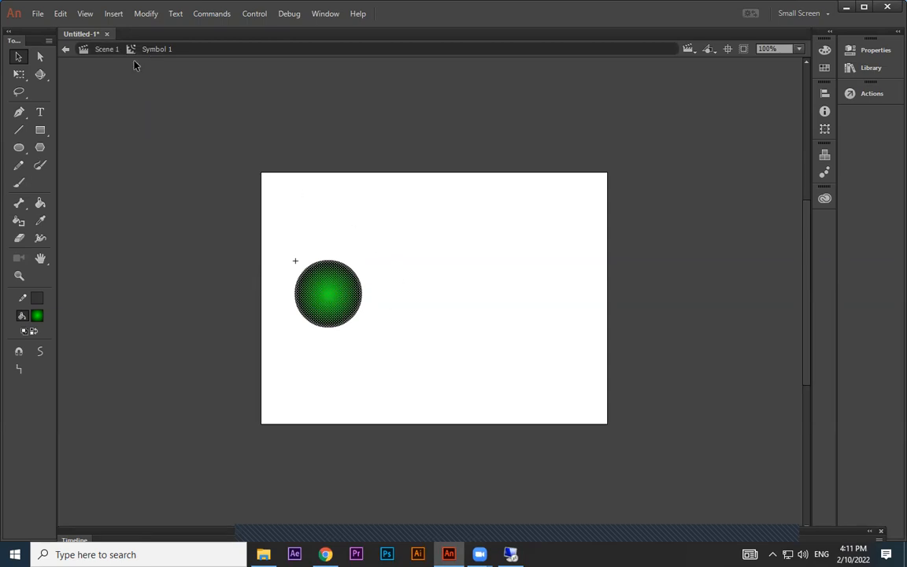
left_click(435, 304)
left_click(344, 300)
left_click_drag(107, 524, 89, 410)
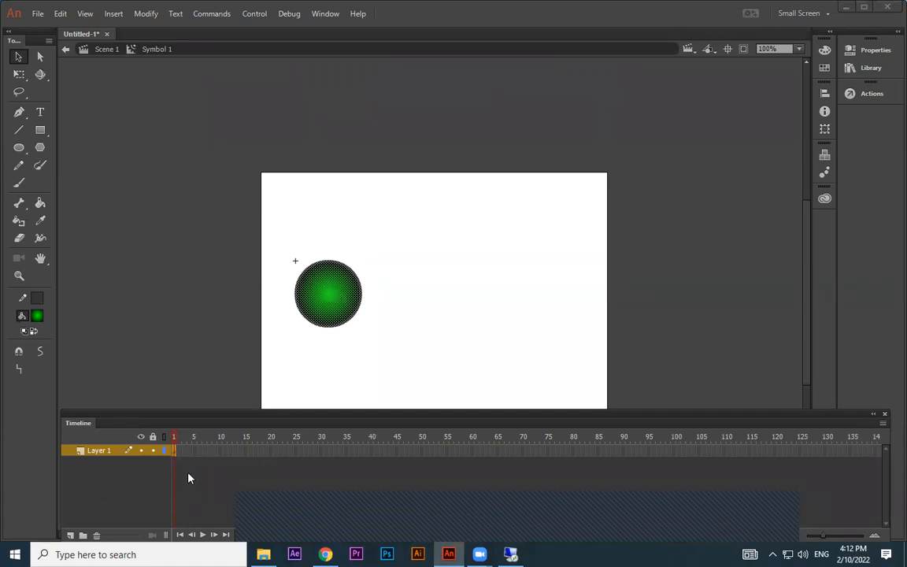
Step: Create a classic tween on the symbol's first frame and insert a keyframe at frame 17
right_click(175, 451)
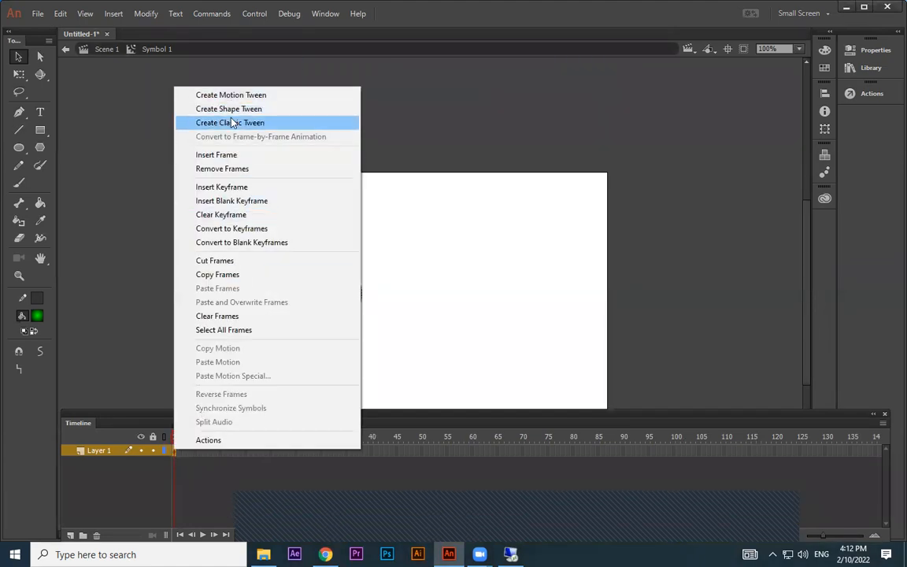
left_click(233, 122)
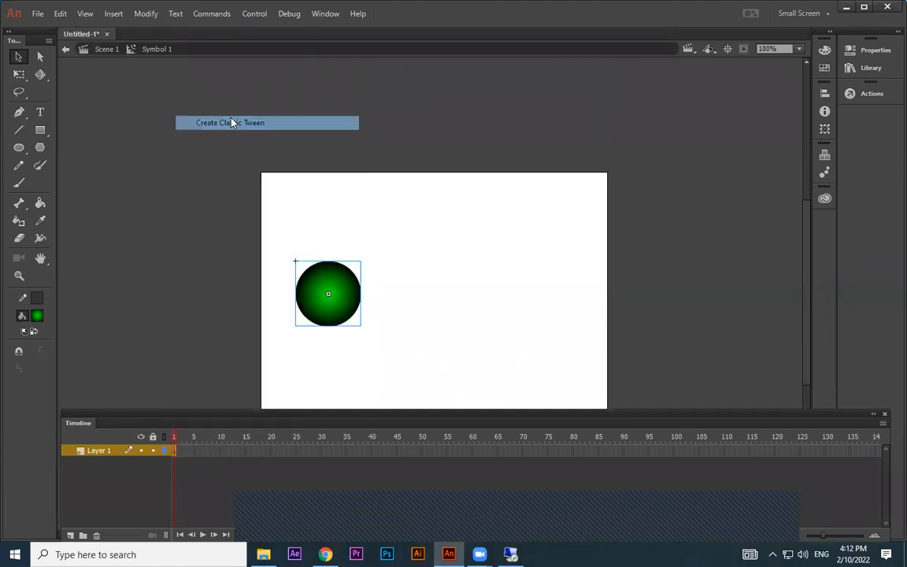
left_click(253, 455)
key("F6")
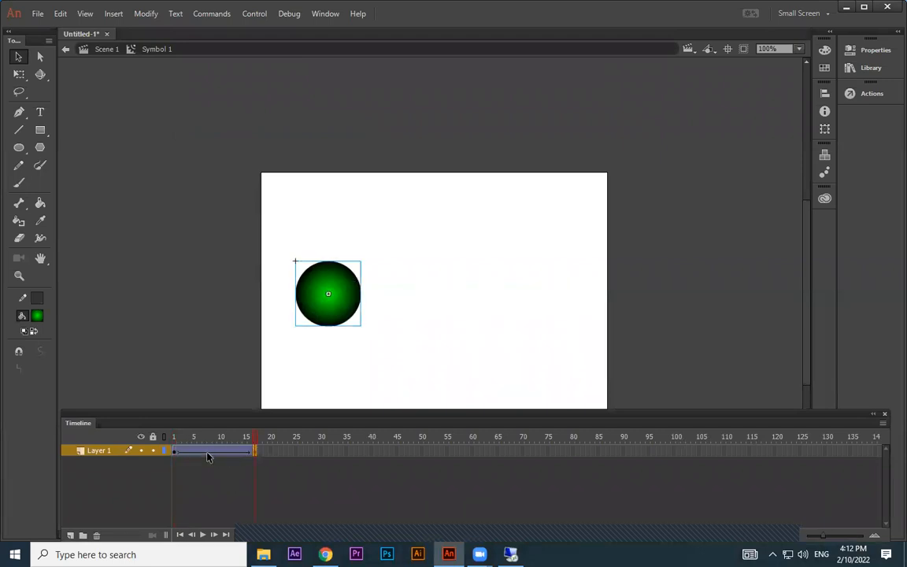
Step: Move the ball straight up at frame 8 of the symbol's tween and scrub back to frame 1
left_click(210, 458)
left_click_drag(339, 312, 340, 240)
left_click_drag(209, 431, 146, 431)
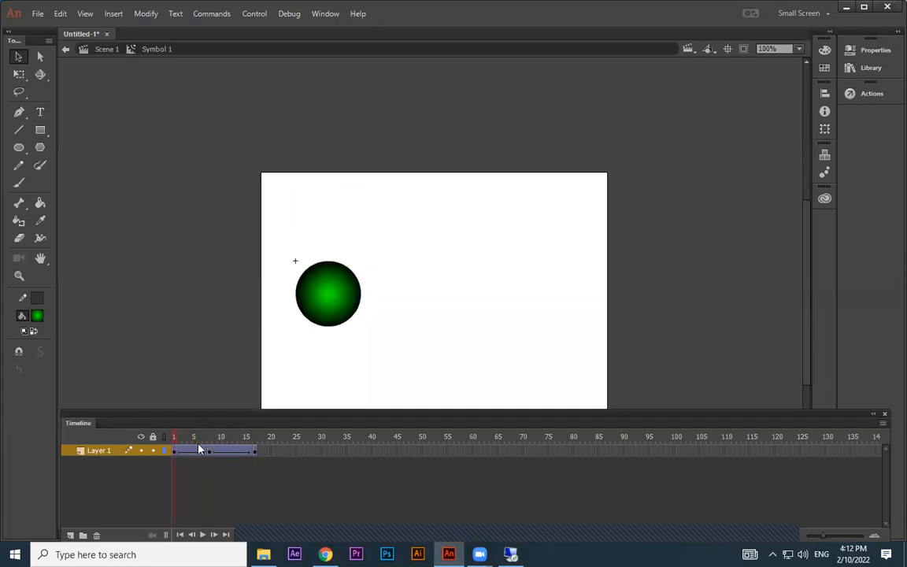
Step: Return to Scene 1 and test the movie to check the bouncing ball, closing the preview when done
left_click(104, 51)
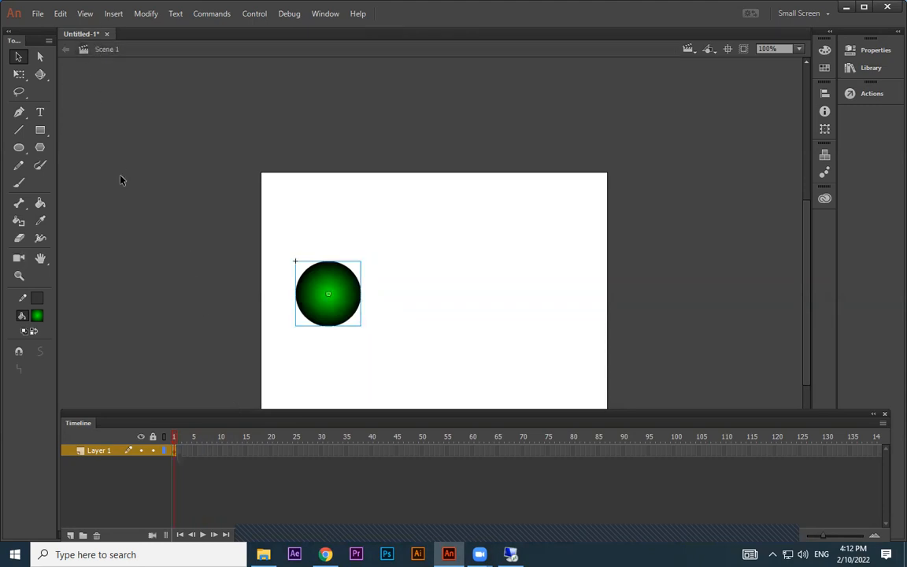
left_click(439, 297)
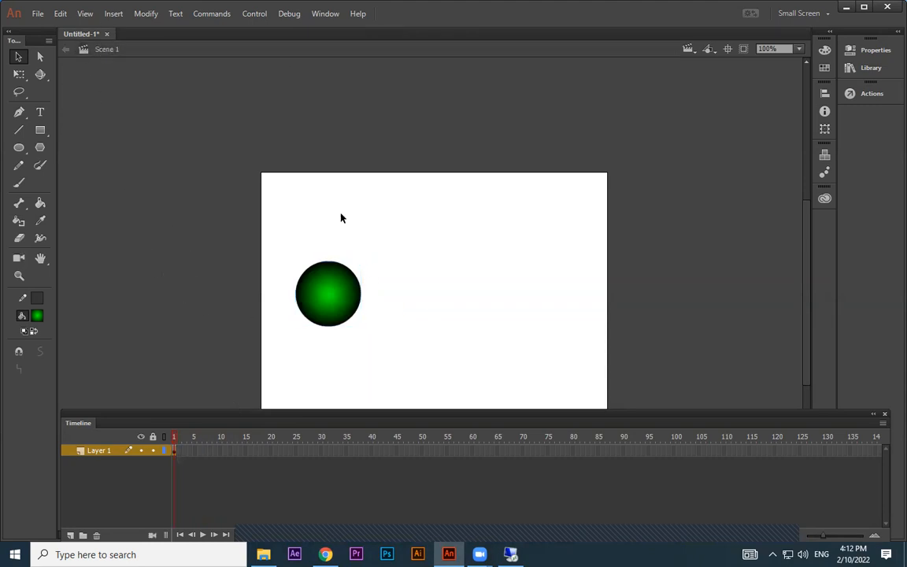
key("ctrl+Return")
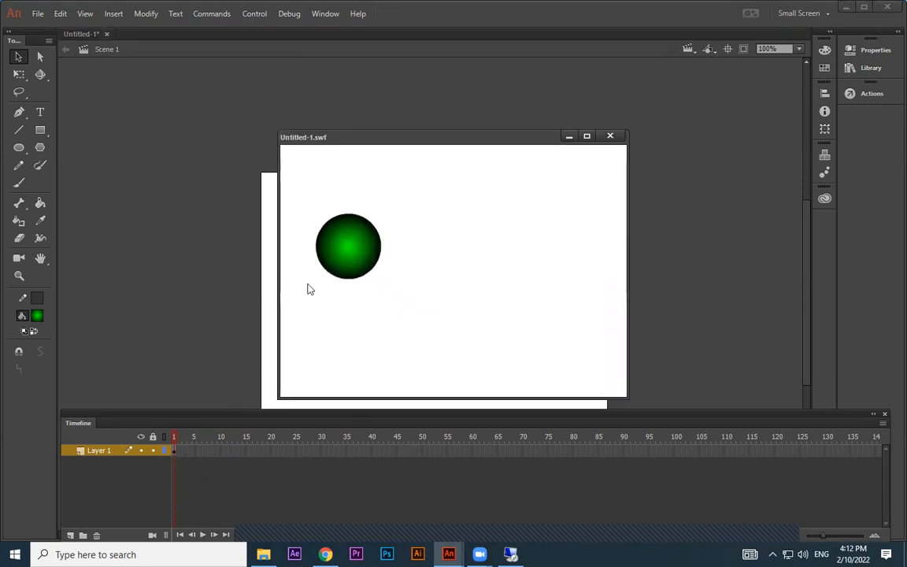
left_click(608, 137)
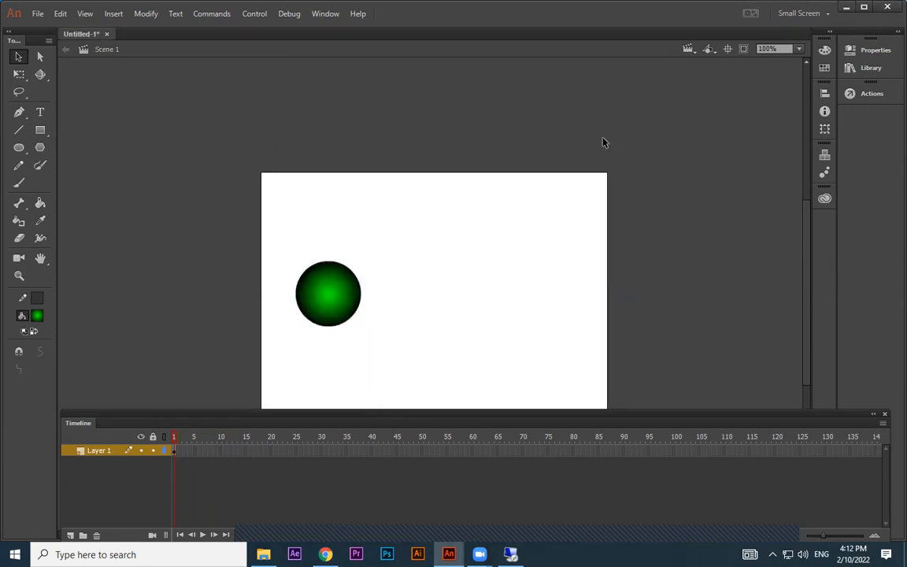
Step: Insert a keyframe at frame 56 of the main timeline and create a classic tween between the two keyframes
left_click(452, 450)
key("F6")
right_click(385, 451)
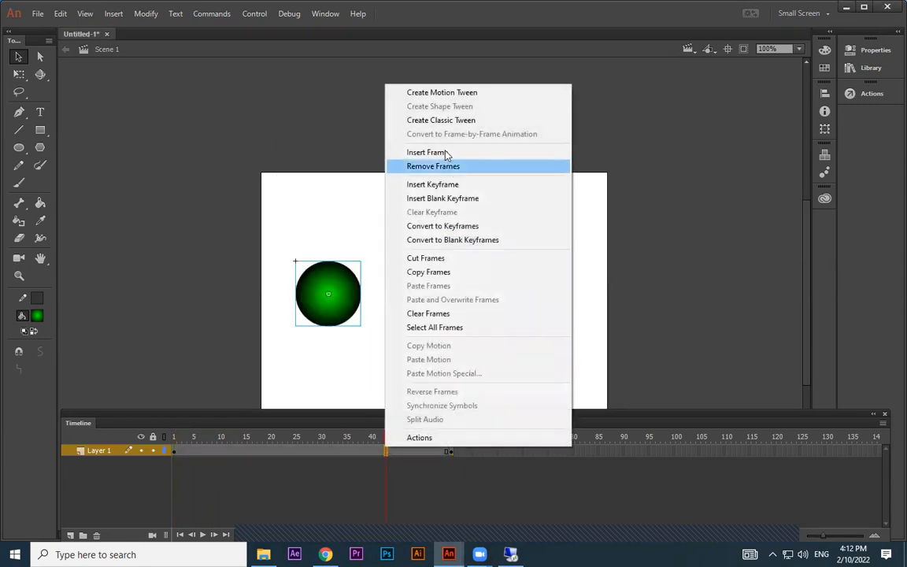
left_click(450, 120)
Step: Move the ball to the right side of the stage at frame 56, then test the movie and close the preview
left_click(451, 451)
left_click_drag(354, 308, 559, 309)
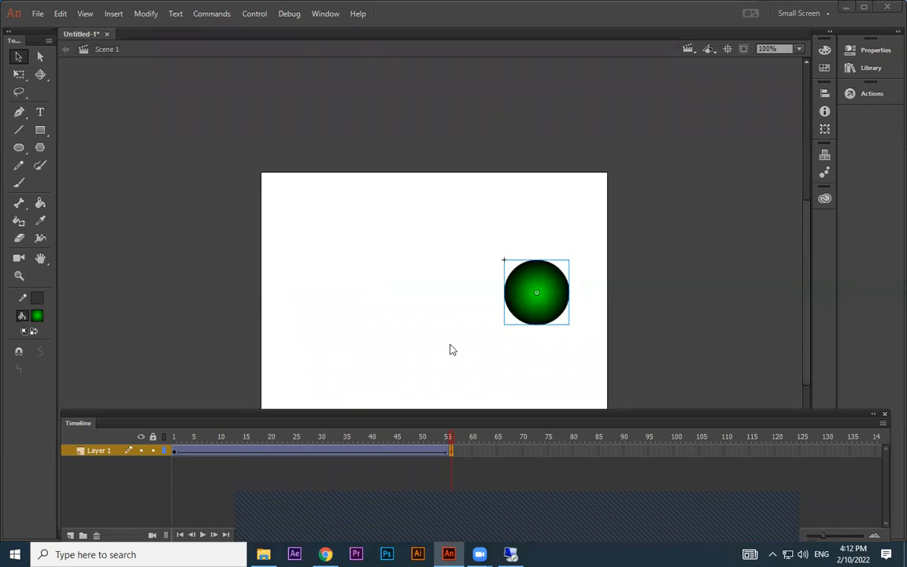
key("ctrl+Return")
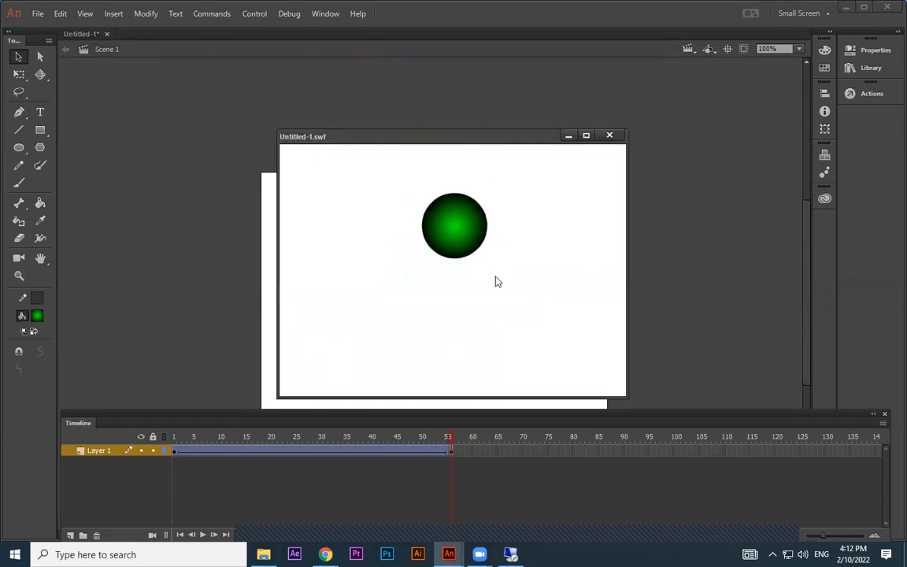
left_click(607, 136)
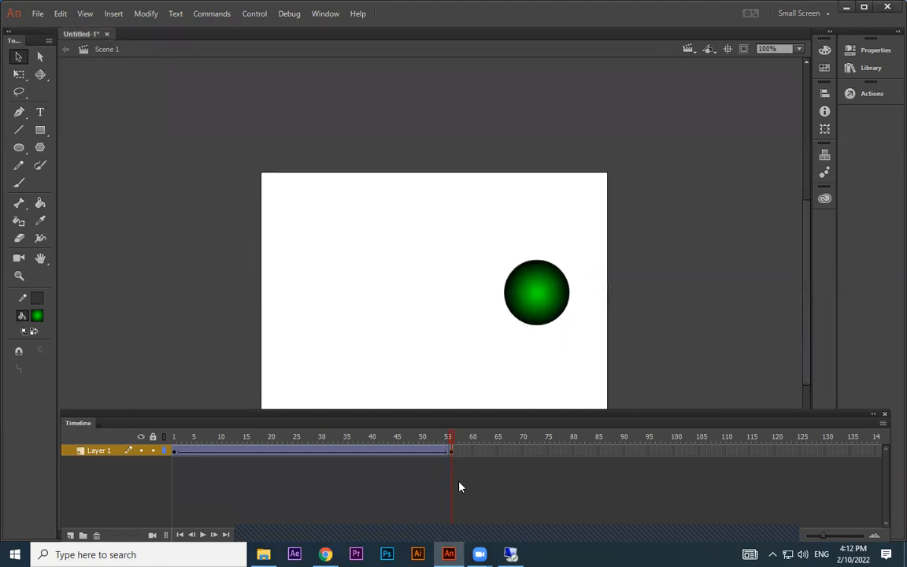
Step: Remove all main timeline frames after frame 1, then test the movie again and close the preview
left_click_drag(470, 450, 183, 455)
right_click(187, 453)
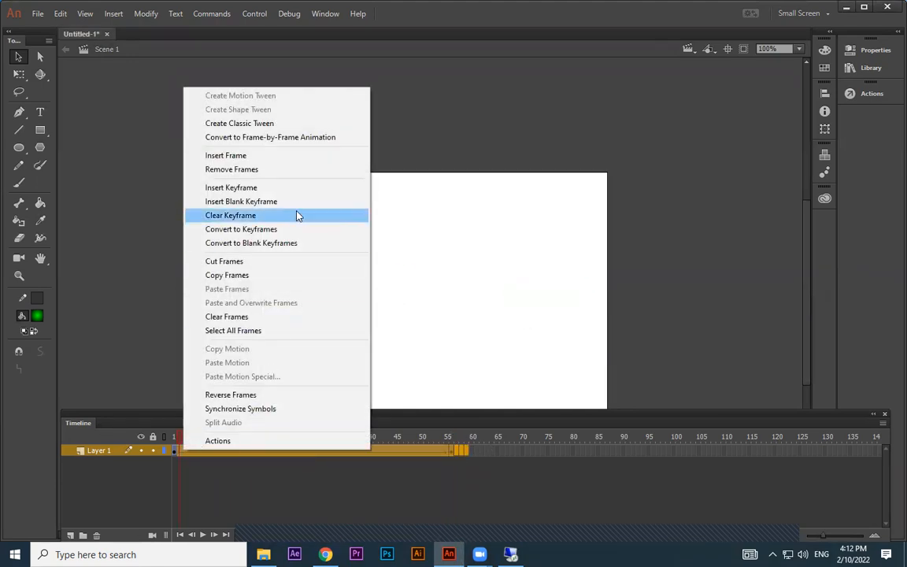
left_click(272, 168)
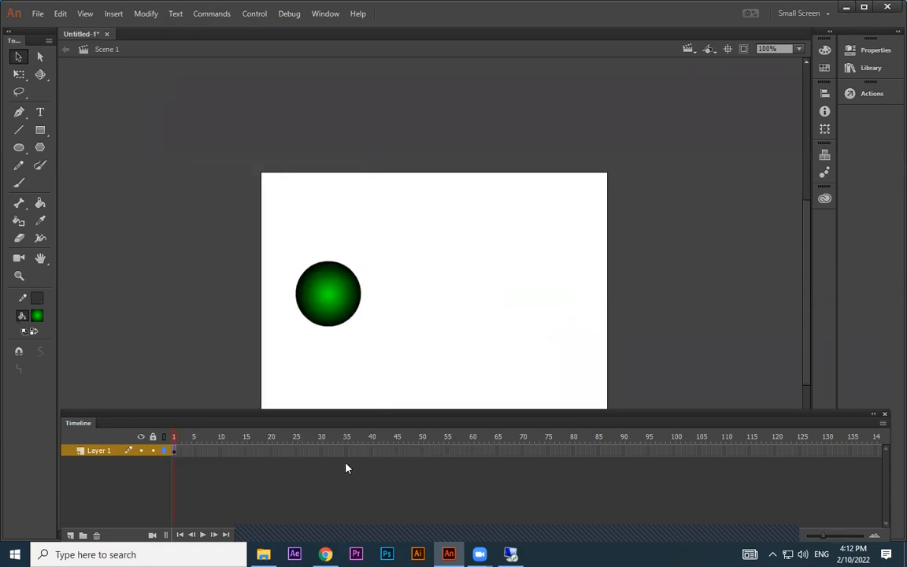
key("ctrl+Return")
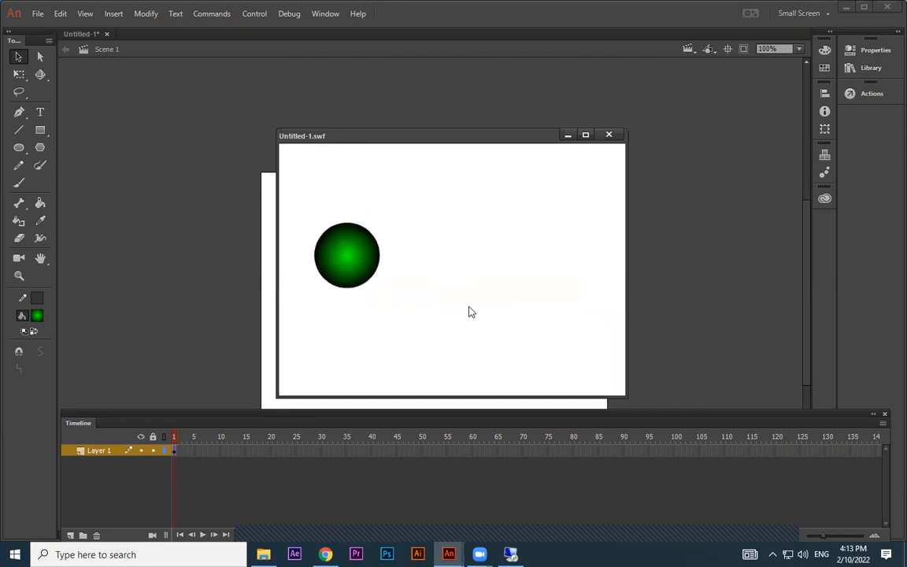
left_click(609, 136)
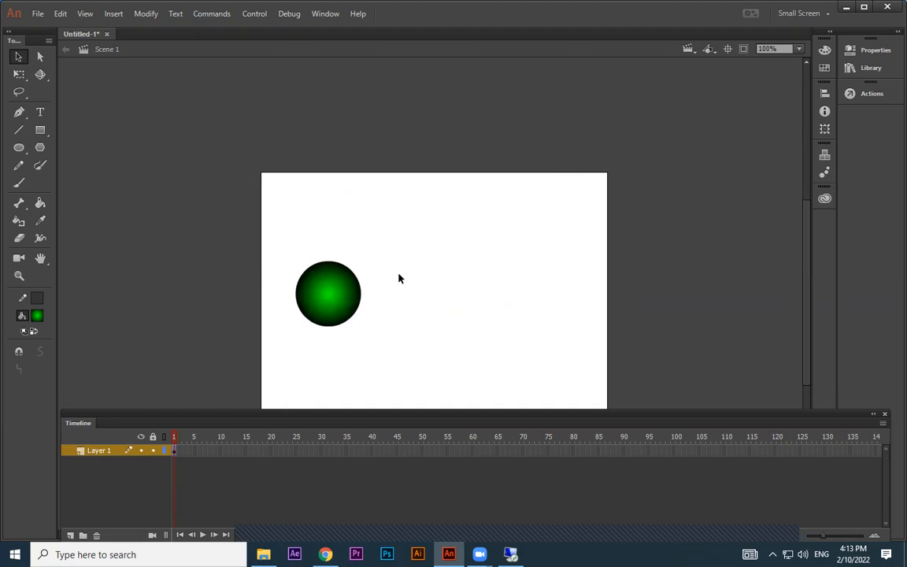
Step: Close the document without saving and create a new ActionScript 3.0 document
left_click(108, 35)
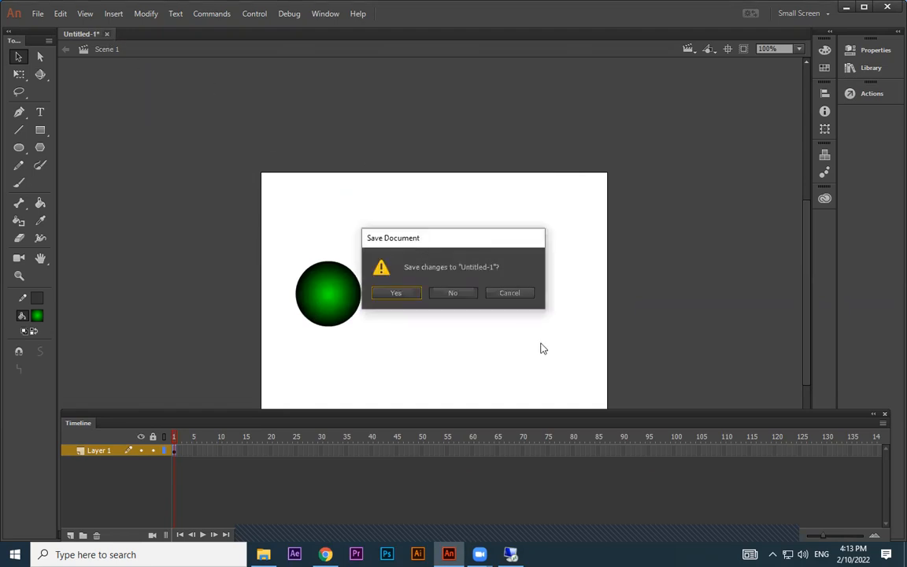
left_click(468, 297)
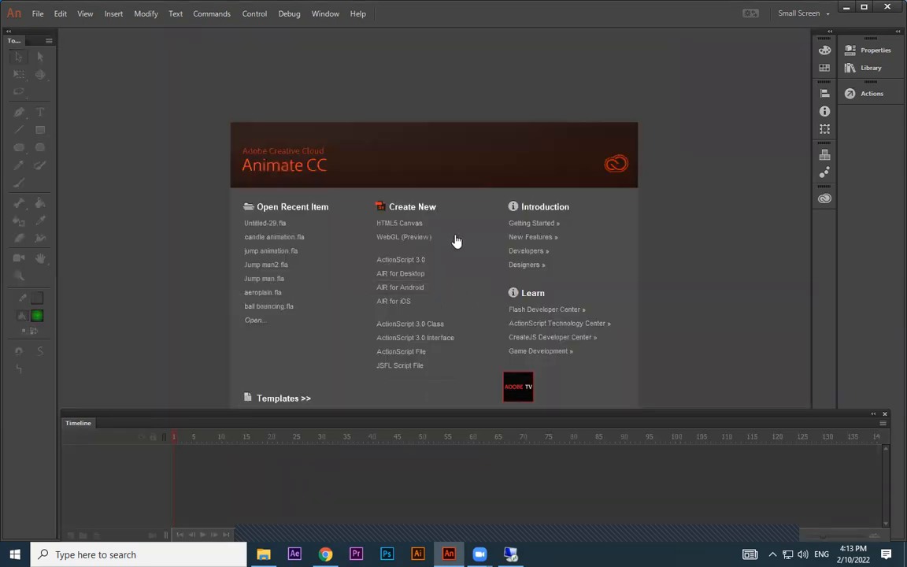
left_click(406, 260)
Step: Draw a small square with the green gradient fill on the left half of the stage and select it
left_click(40, 130)
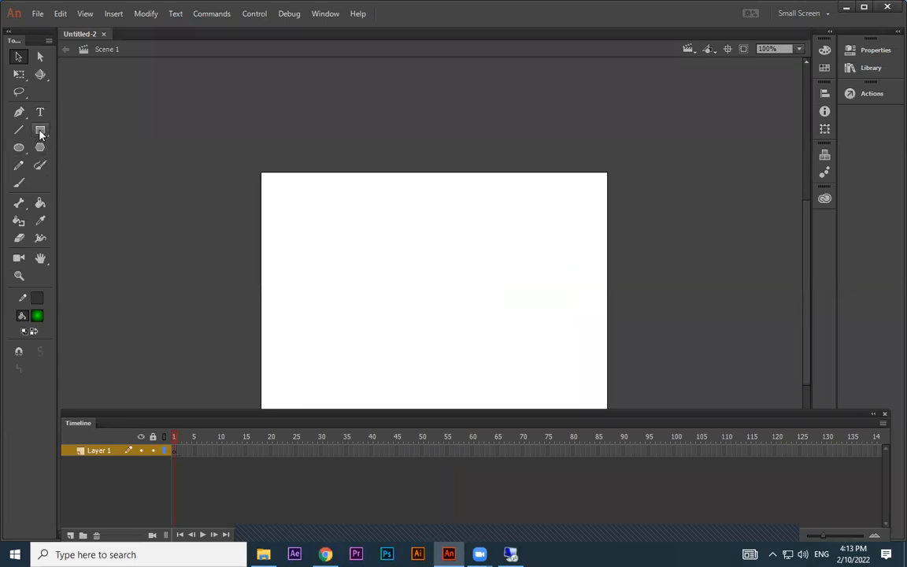
mouse_move(337, 316)
left_mouse_down()
mouse_move(381, 361)
mouse_move(327, 324)
left_mouse_up()
left_click(18, 57)
left_click(174, 450)
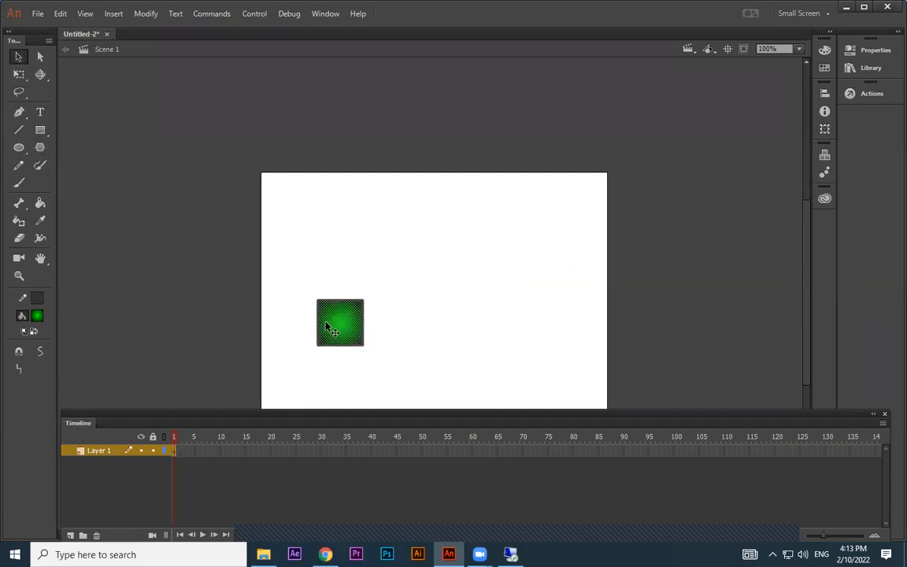
Step: Convert the green square to a symbol named Symbol 1 with the type Graphic
key("F8")
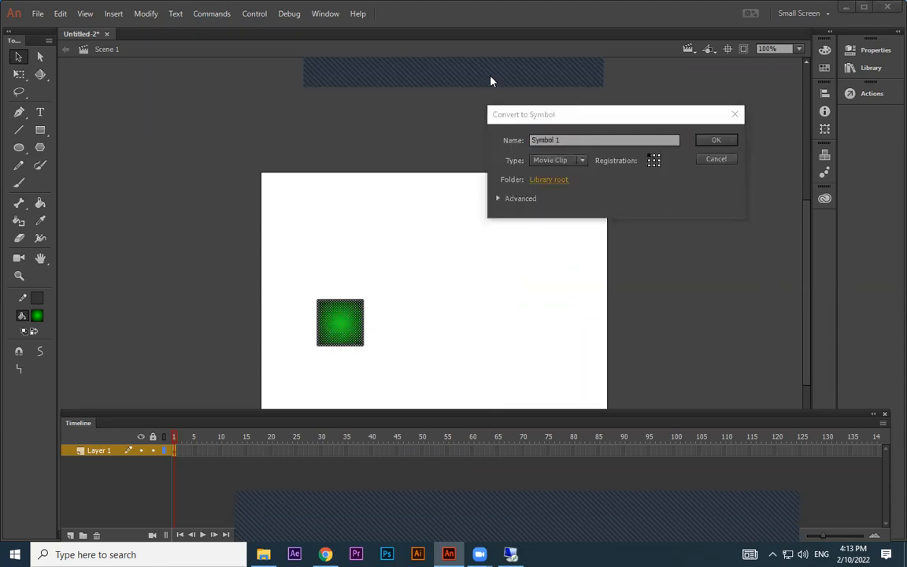
left_click(574, 161)
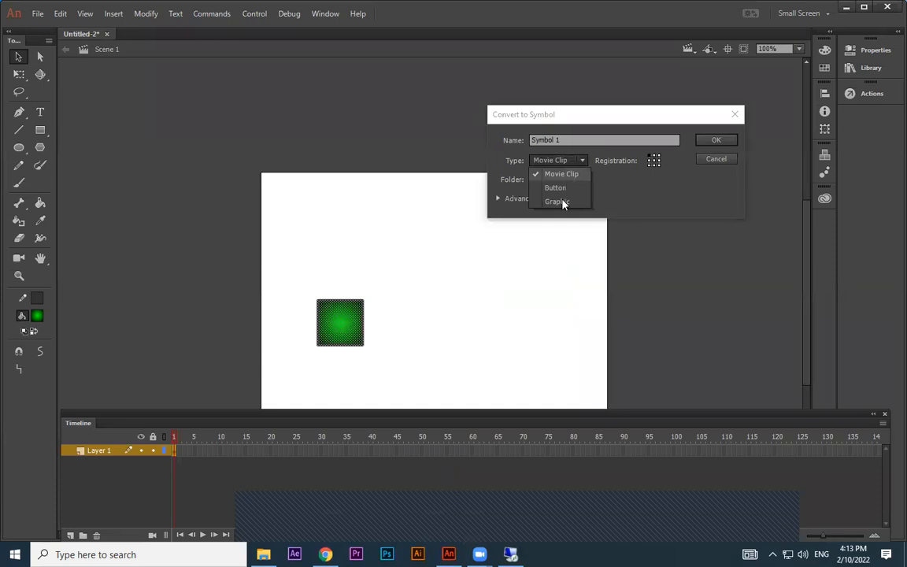
left_click(563, 204)
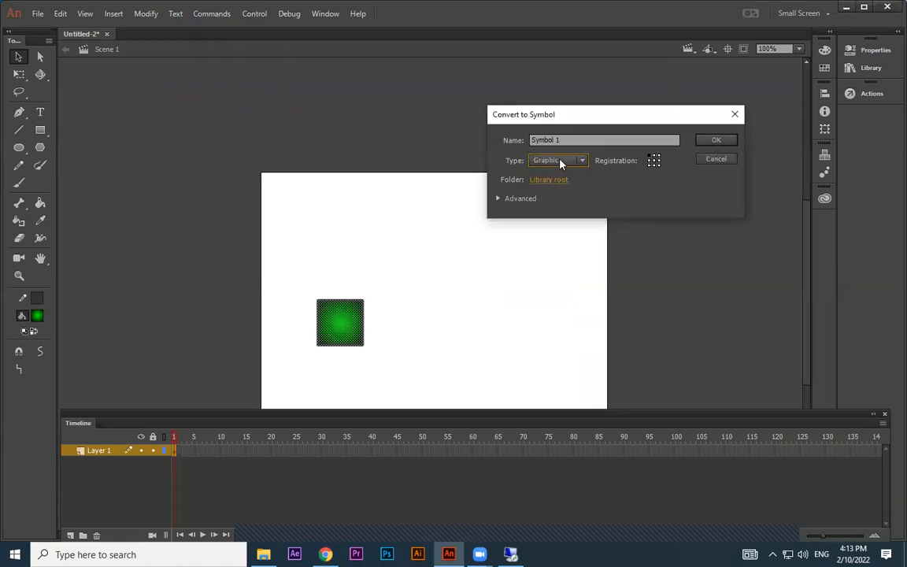
left_click(560, 162)
left_click(557, 202)
left_click(713, 140)
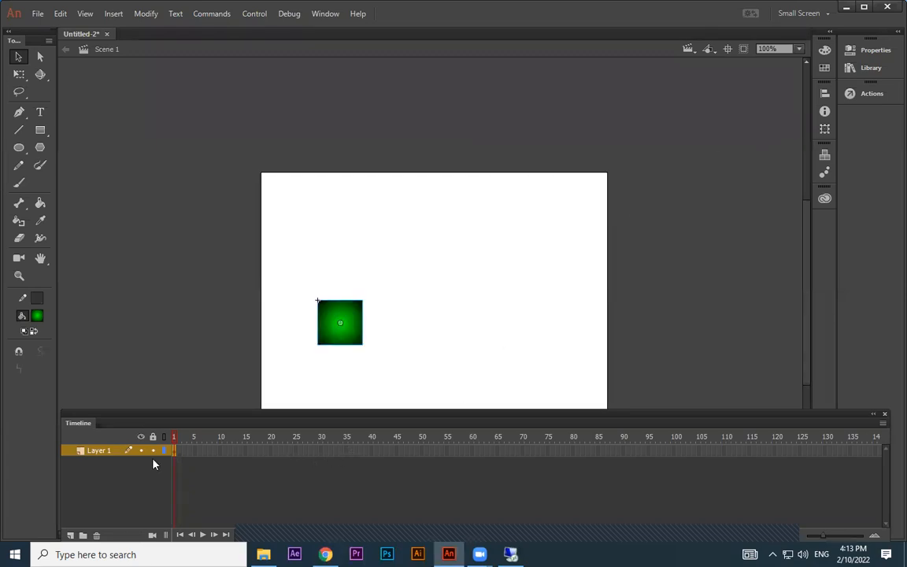
Step: Inside Symbol 1, extend the animation to a keyframe at frame 26, add a classic tween, and move the square up at frame 12
double_click(348, 323)
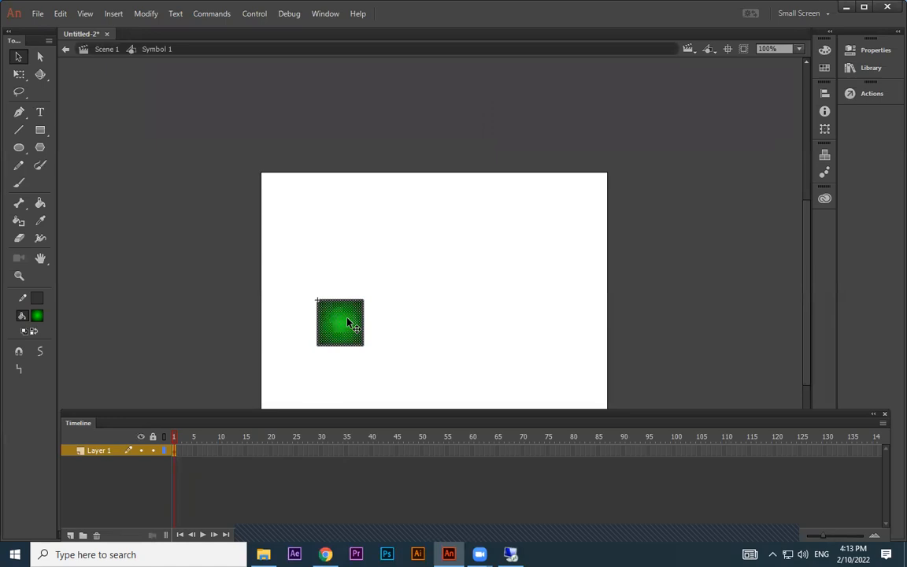
left_click(453, 327)
left_click(300, 450)
key("F5")
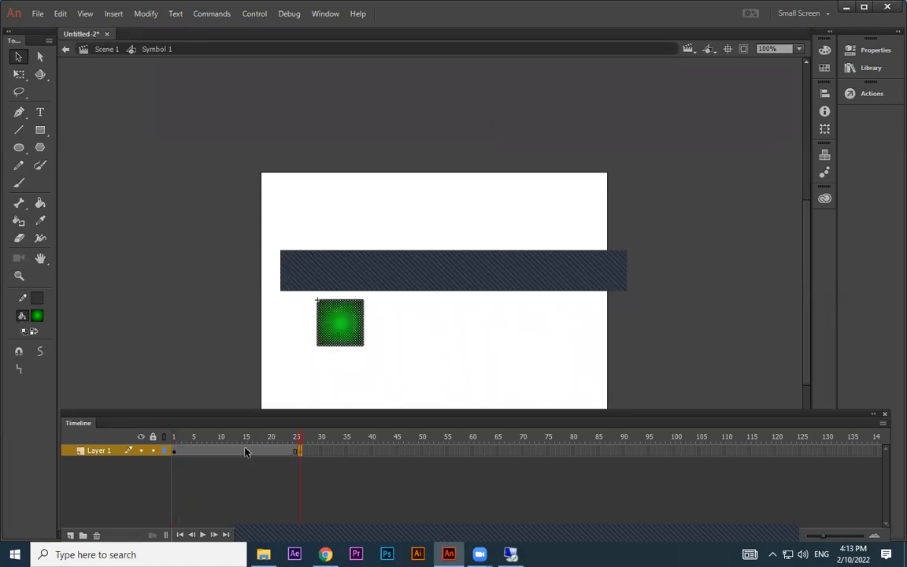
right_click(245, 450)
left_click(319, 124)
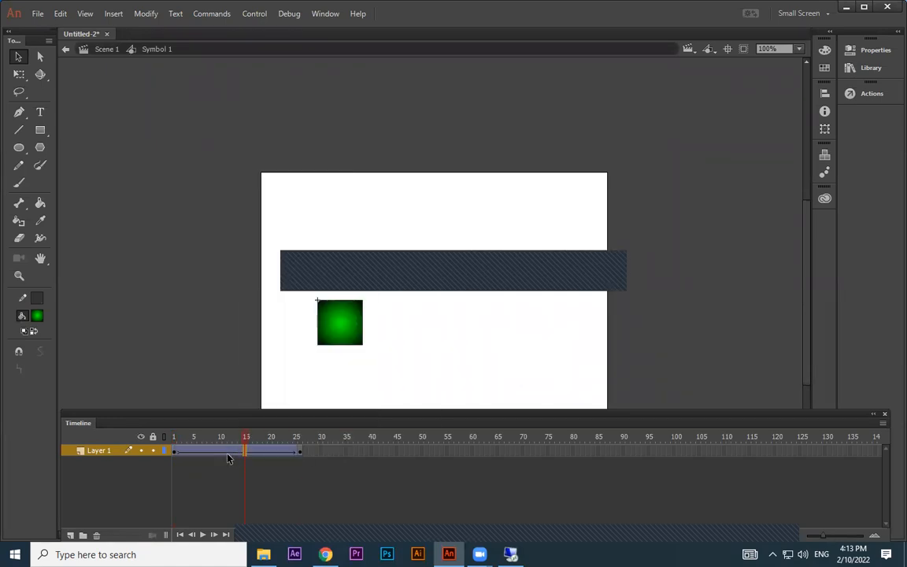
mouse_move(347, 330)
left_mouse_down()
mouse_move(355, 258)
mouse_move(347, 239)
left_mouse_up()
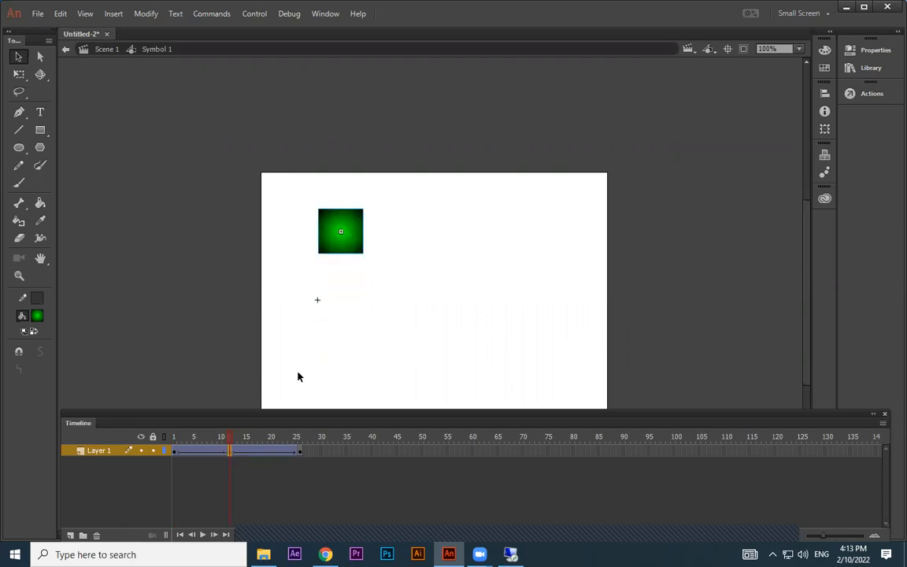
left_click_drag(220, 443, 292, 435)
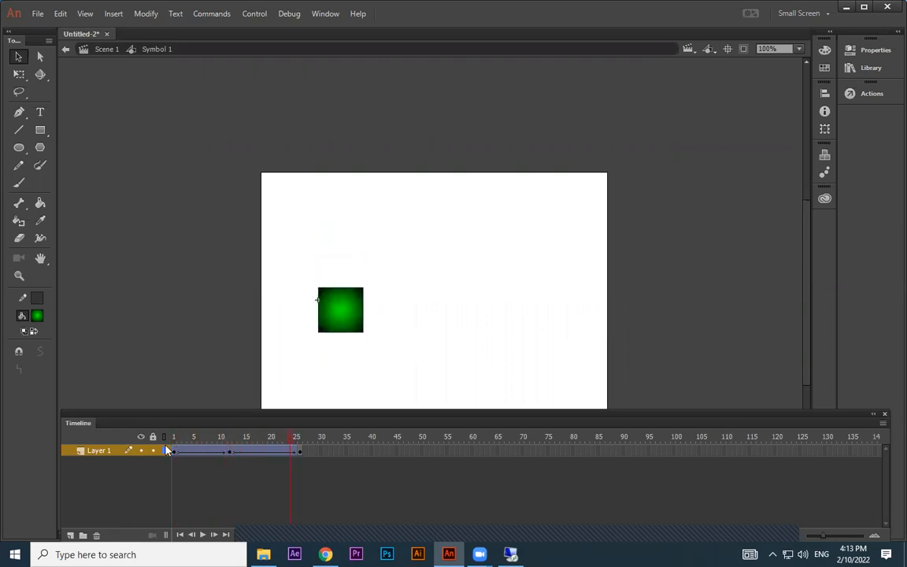
Step: Return to Scene 1, test the movie, and close the preview
left_click(102, 49)
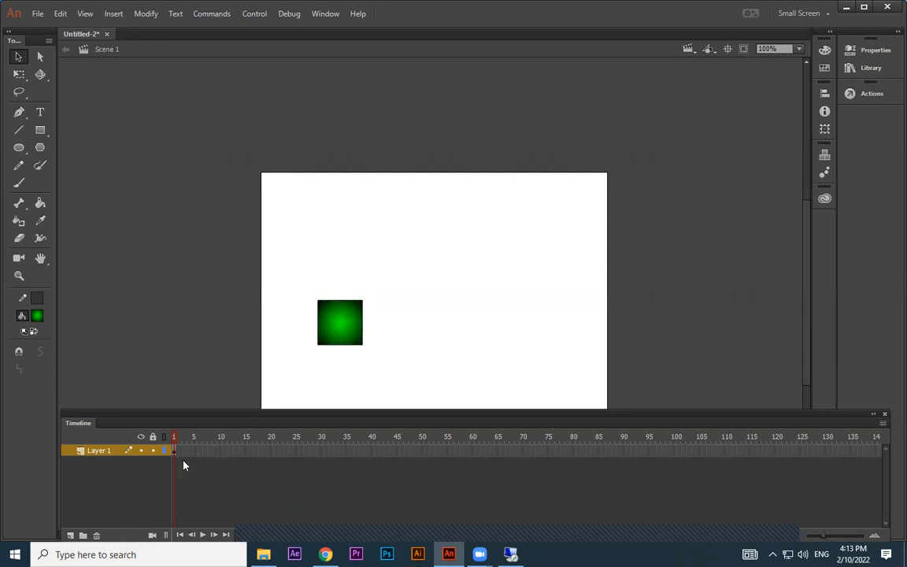
key("ctrl+Return")
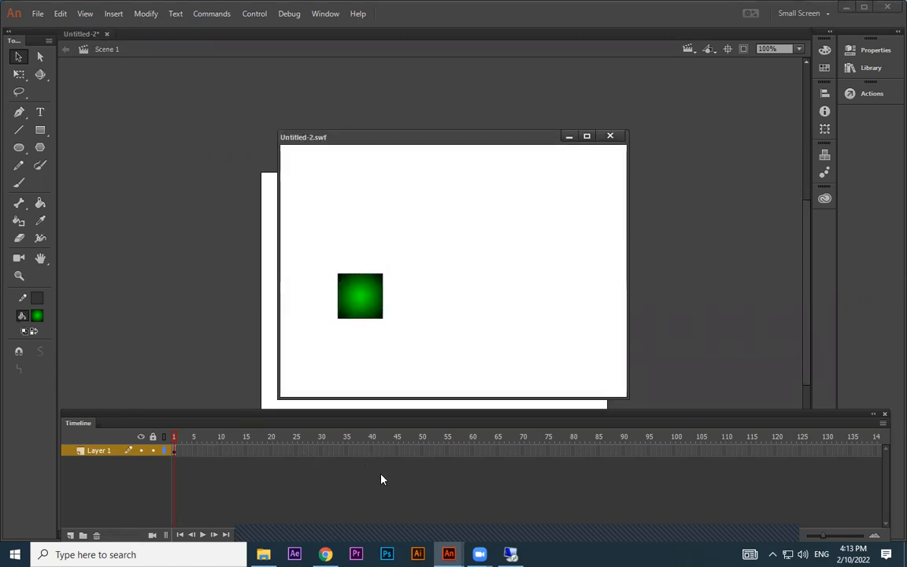
left_click(608, 137)
Step: Check the last frame of the square's animation inside Symbol 1, and go back to Scene 1
double_click(342, 339)
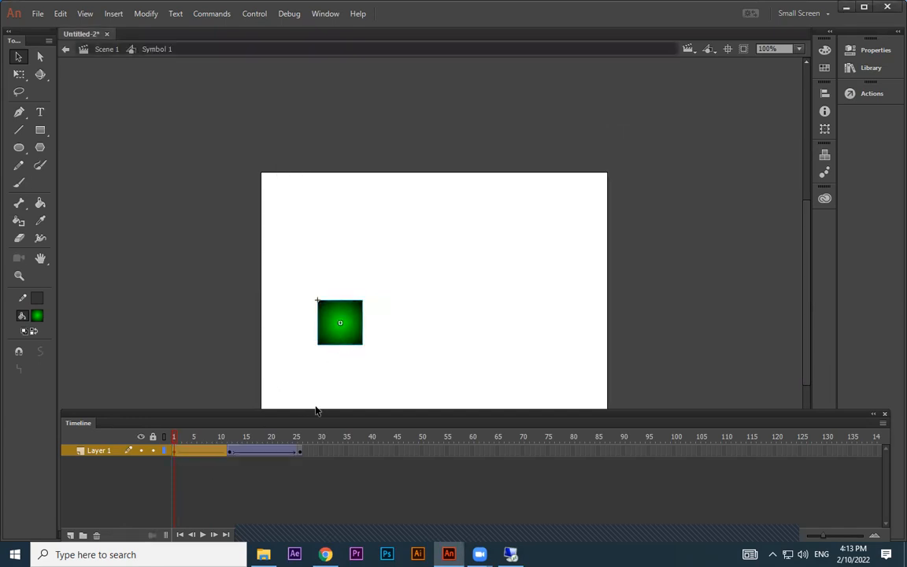
left_click(300, 450)
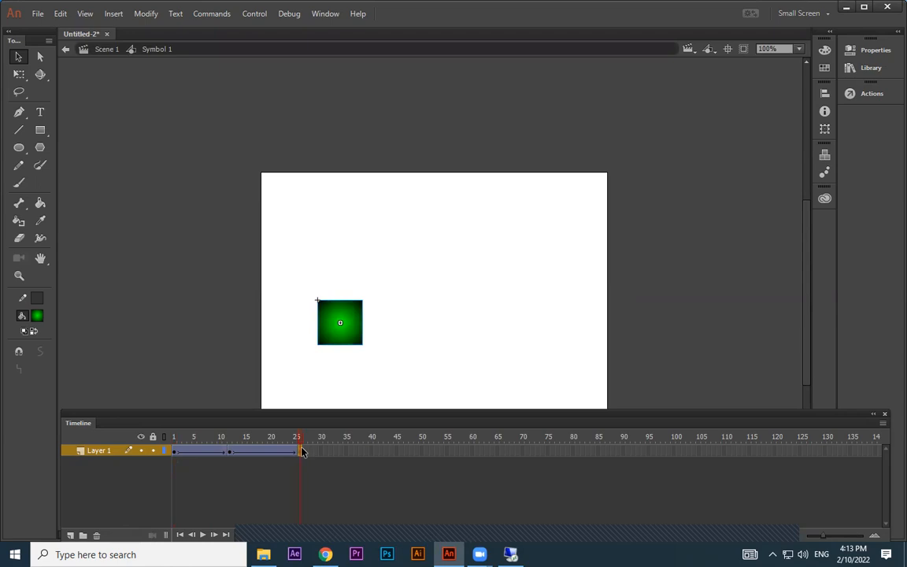
left_click(105, 48)
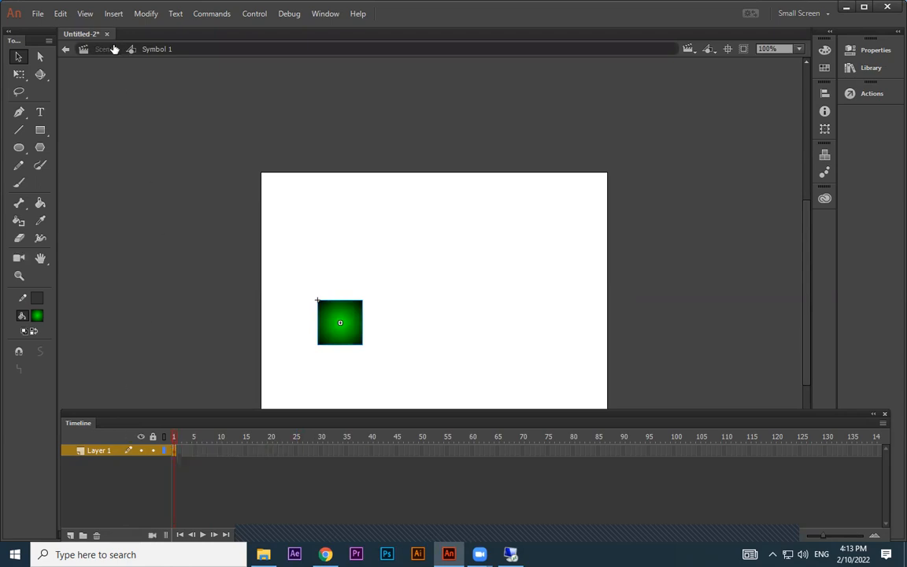
Step: Extend Layer 1 of Scene 1 to frame 26, test the movie, and close the preview
left_click(304, 451)
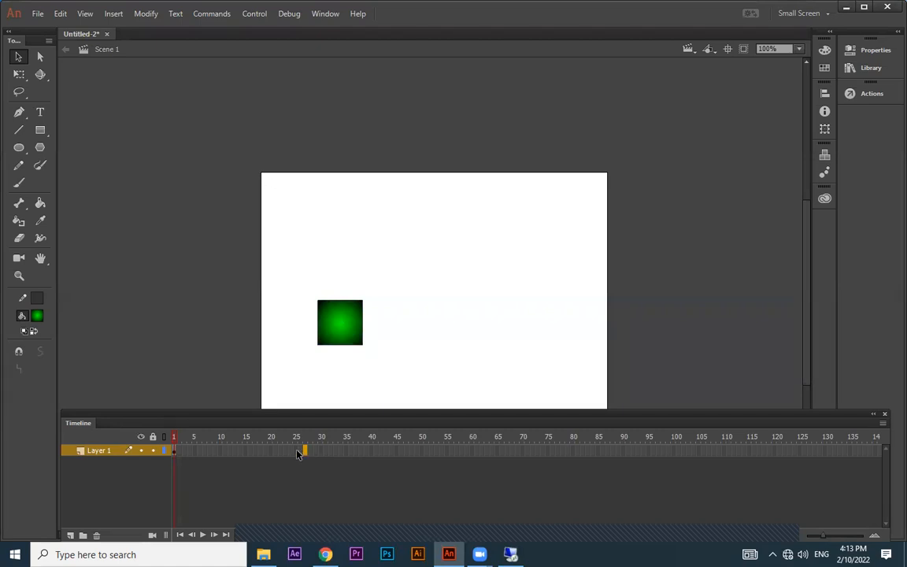
left_click(297, 451)
key("F6")
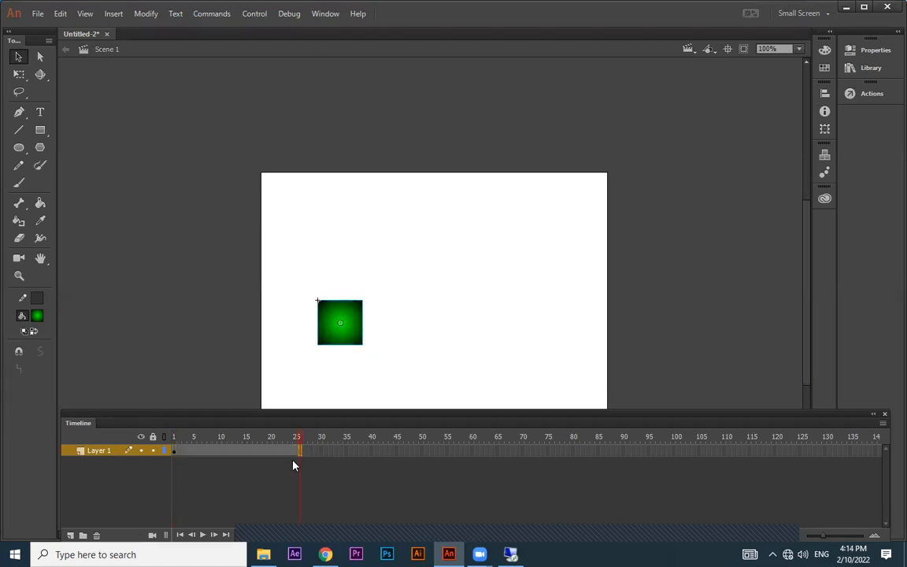
key("ctrl+Return")
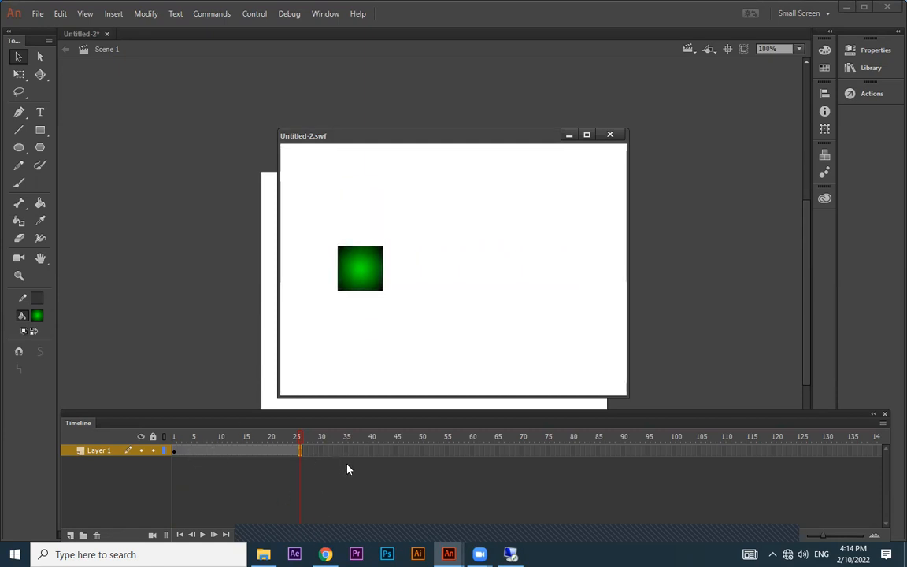
left_click(608, 137)
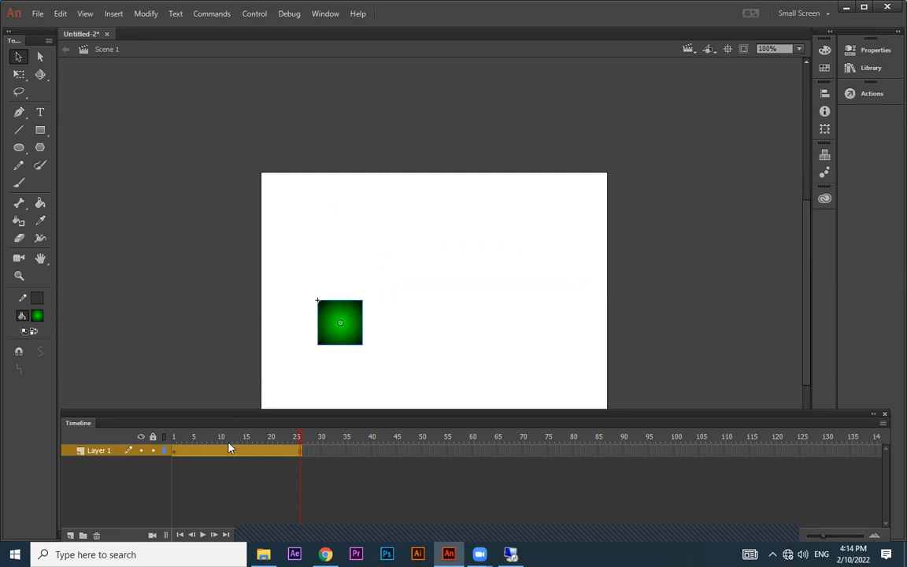
left_click(333, 464)
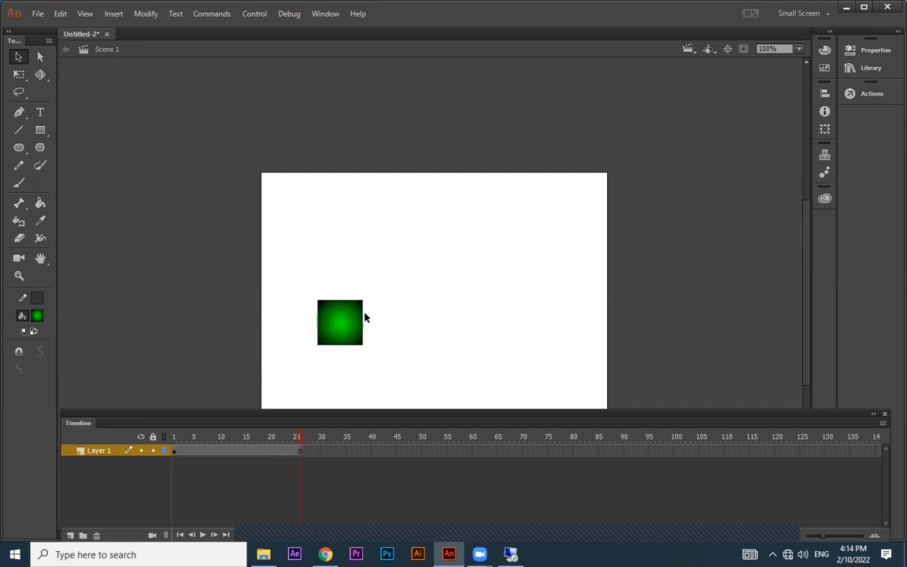
left_click(18, 147)
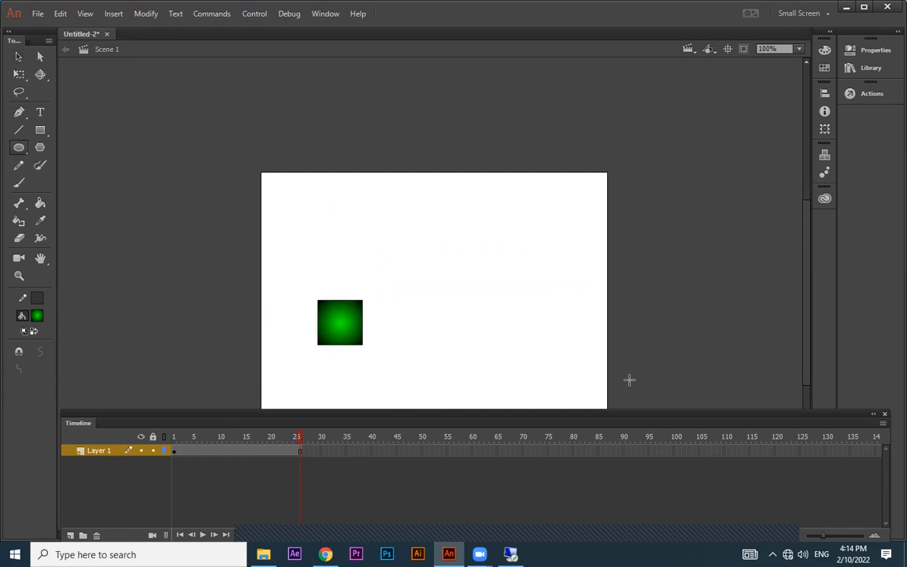
left_click_drag(492, 311, 526, 345)
key("ctrl+z")
key("ctrl+z")
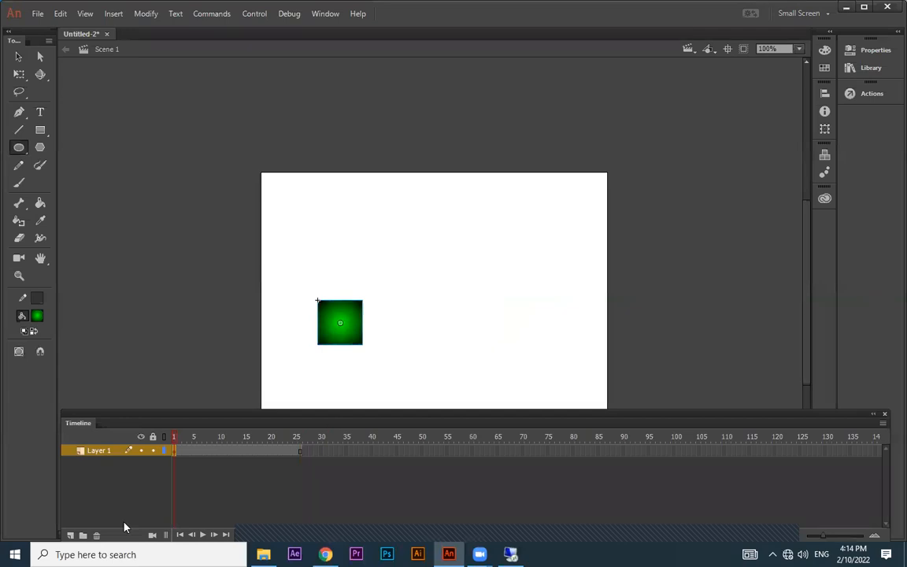
Step: Add a new layer named movie clip and rename Layer 1 as graphic
left_click(70, 536)
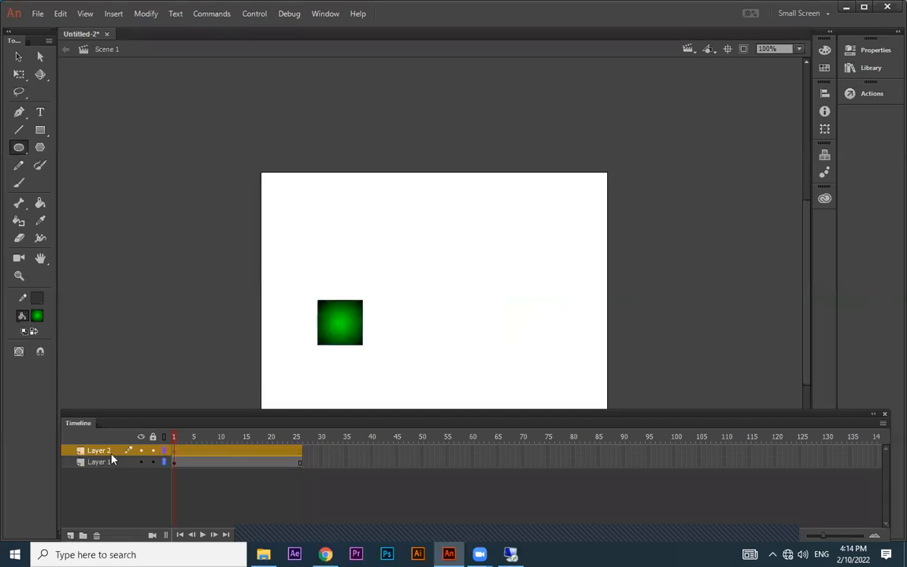
double_click(100, 450)
type("movie clip")
double_click(113, 463)
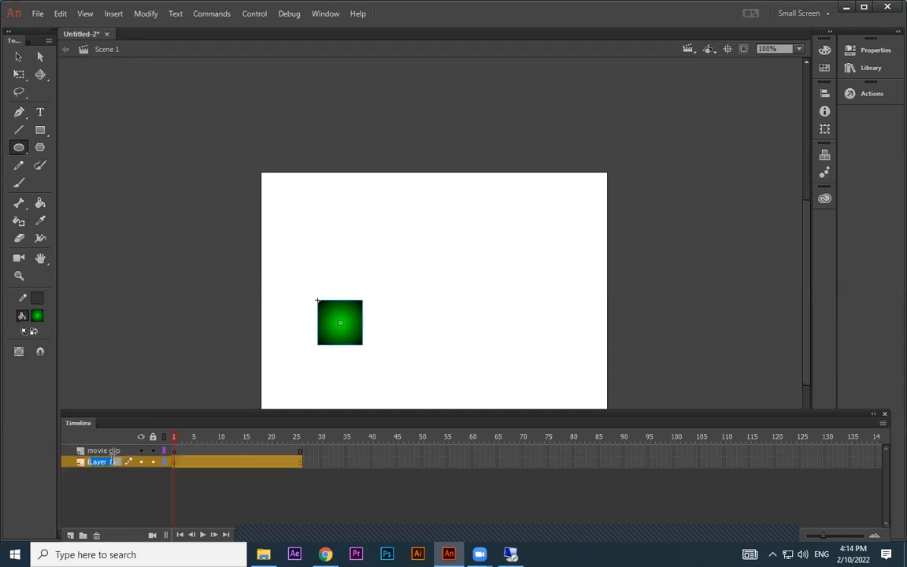
type("graphic")
Step: Draw a small circle with the gray radial gradient fill on the right half of the stage in the movie clip layer
left_click(174, 451)
left_click_drag(485, 300, 534, 348)
key("ctrl+z")
left_click(37, 317)
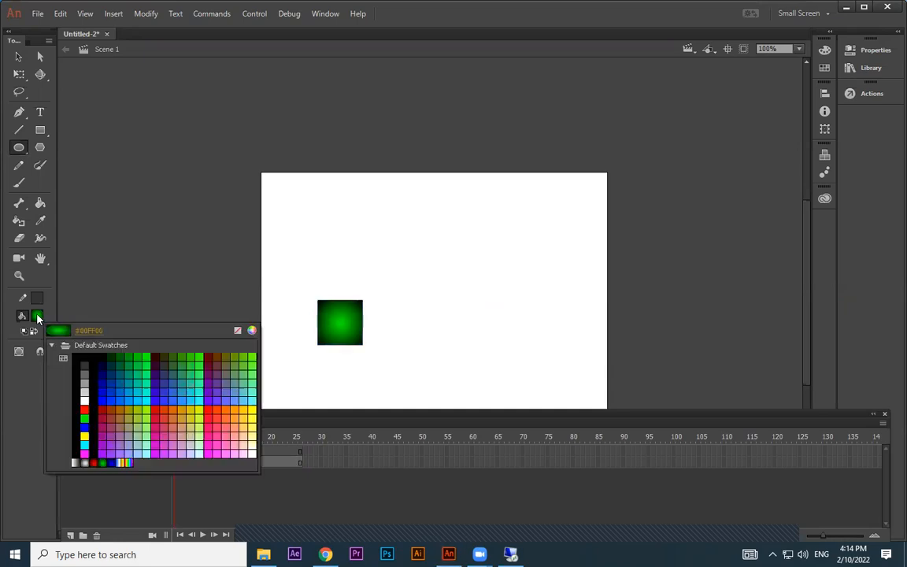
mouse_move(508, 328)
left_mouse_down()
mouse_move(479, 298)
mouse_move(509, 348)
left_mouse_up()
key("ctrl+z")
left_click(37, 315)
left_click(84, 462)
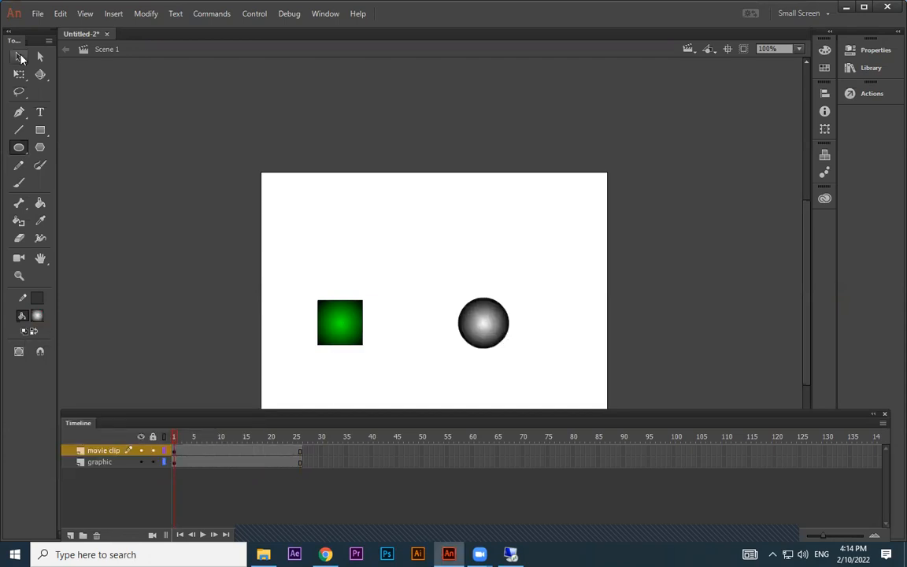
Step: Select the gray circle and convert it to a symbol with the type Movie Clip
left_click(18, 56)
left_click_drag(550, 272, 460, 380)
key("F8")
left_click(583, 160)
left_click(555, 173)
key("Return")
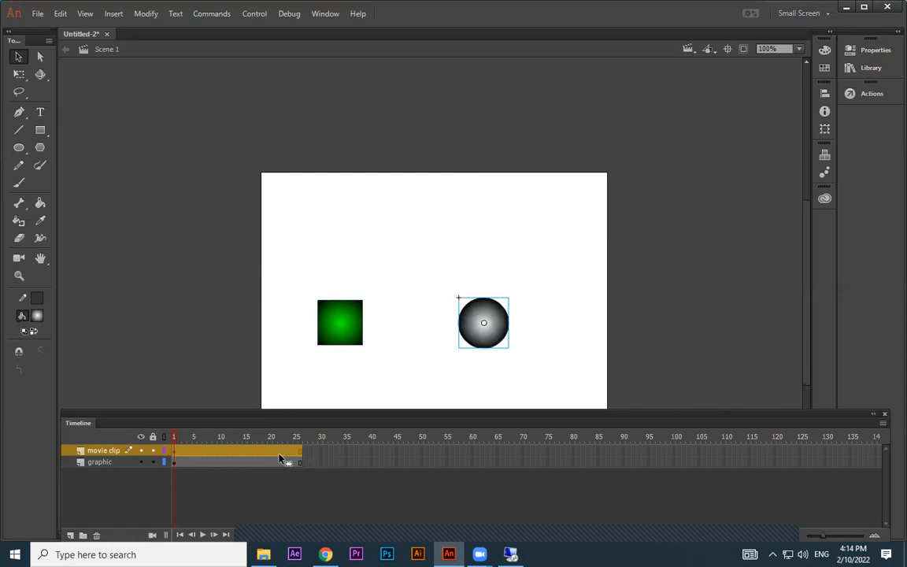
Step: Remove the movie clip layer's frames after frame 1 and preview the stage at frame 8
left_click_drag(305, 452, 179, 454)
right_click(179, 455)
left_click(280, 172)
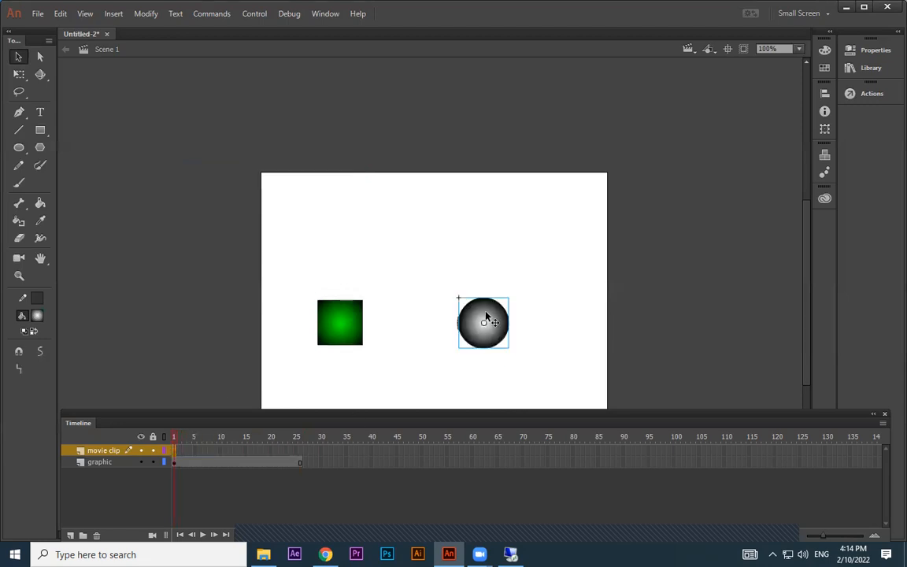
double_click(490, 323)
left_click(491, 325)
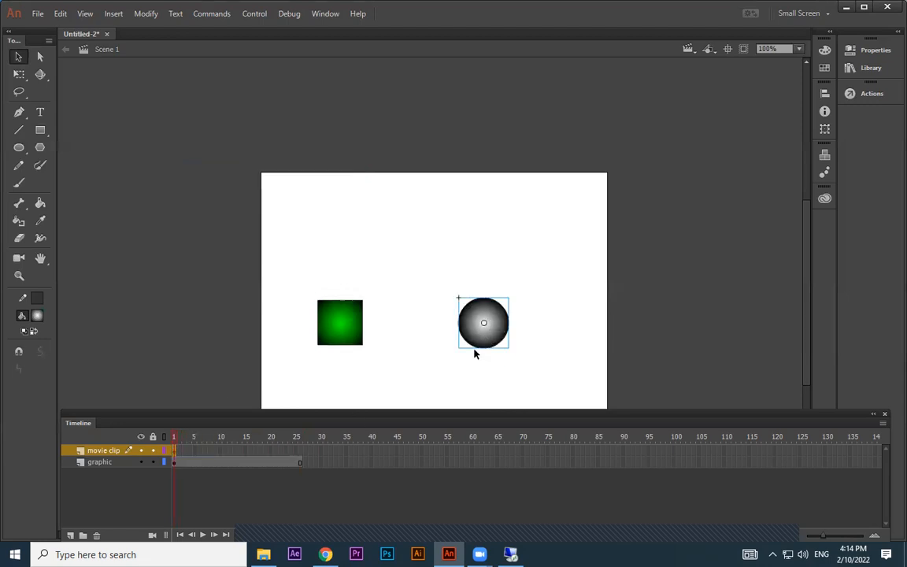
left_click(201, 437)
left_click(210, 433)
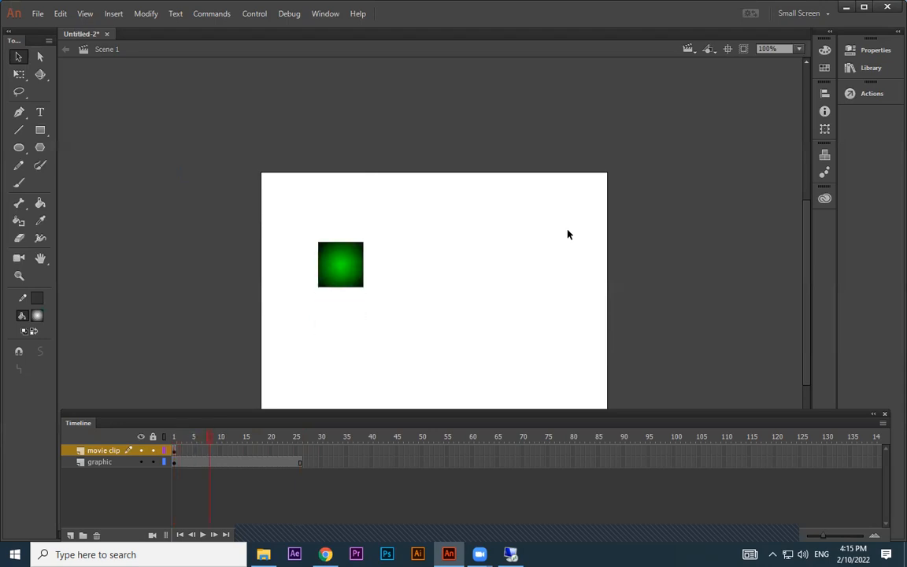
Step: Delete the movie clip layer and create a new ActionScript 3.0 document
right_click(103, 450)
left_click(166, 204)
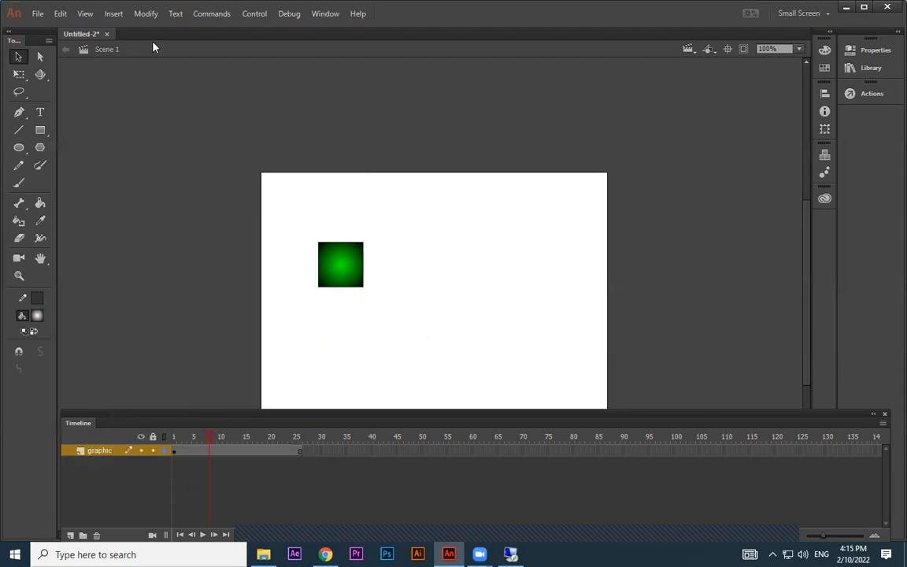
left_click(38, 13)
left_click(188, 30)
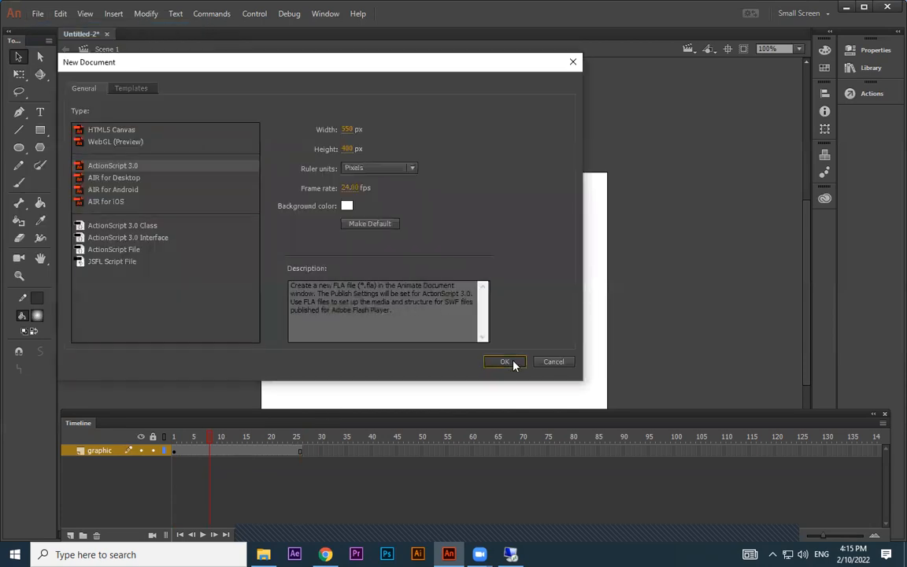
left_click(505, 361)
Step: Draw a small gray-gradient circle on the left half of the stage and convert it to a Movie Clip named Symbol 1
left_click(19, 148)
left_click_drag(323, 290, 367, 331)
left_click(19, 56)
left_click_drag(234, 385, 419, 229)
left_click_drag(363, 315, 367, 326)
key("F8")
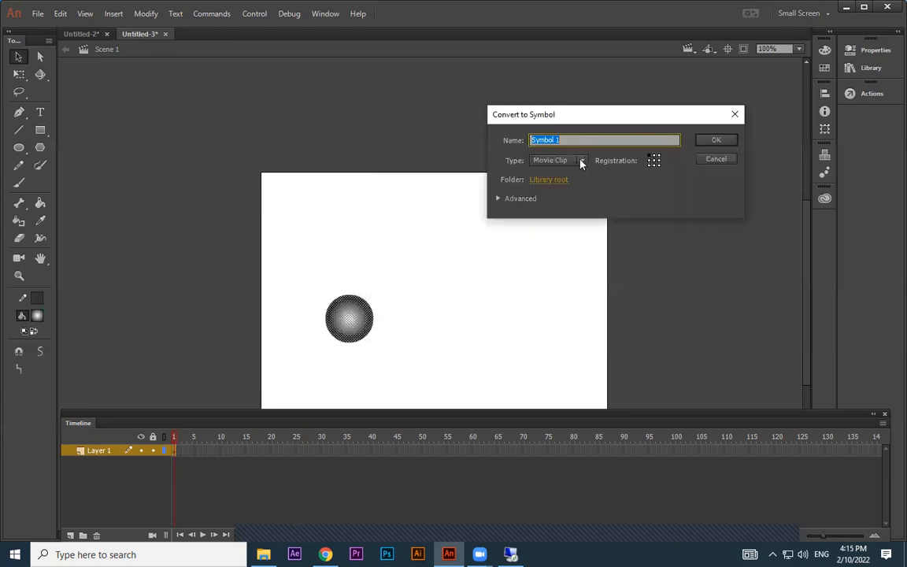
key("Return")
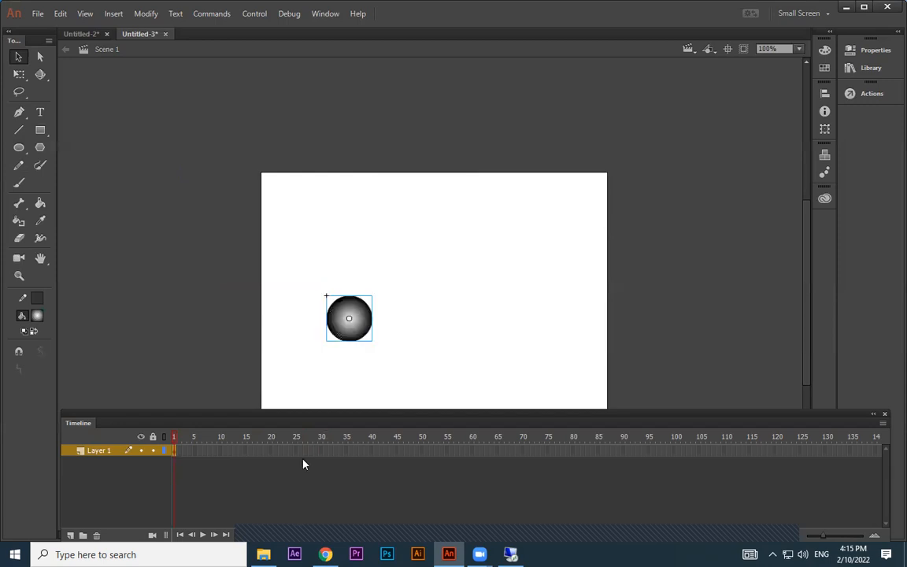
Step: Inside Symbol 1, add a classic tween ending at a frame 25 keyframe, move the circle up at frame 11, and return to Scene 1
double_click(352, 318)
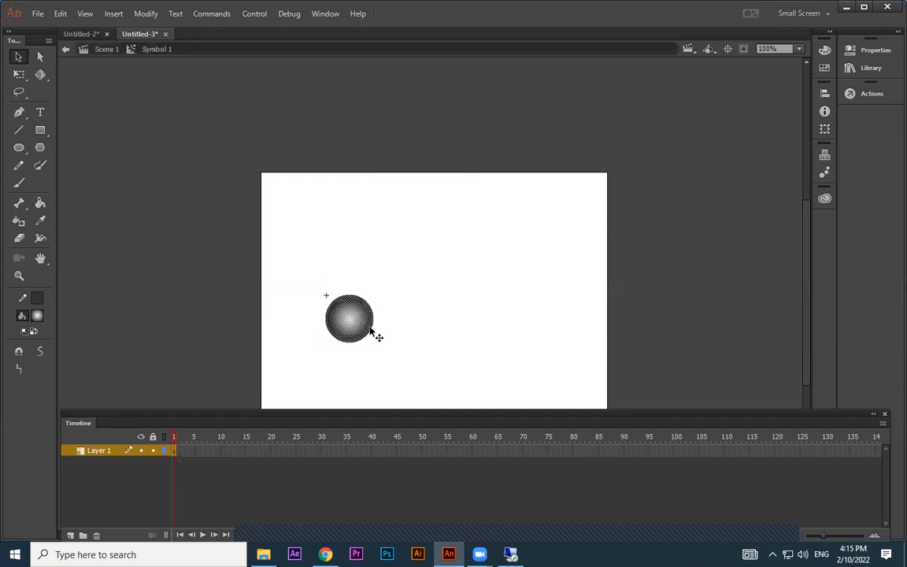
left_click(296, 450)
key("F6")
right_click(265, 452)
left_click(354, 123)
left_click(226, 450)
left_click_drag(368, 315, 362, 231)
left_click(108, 50)
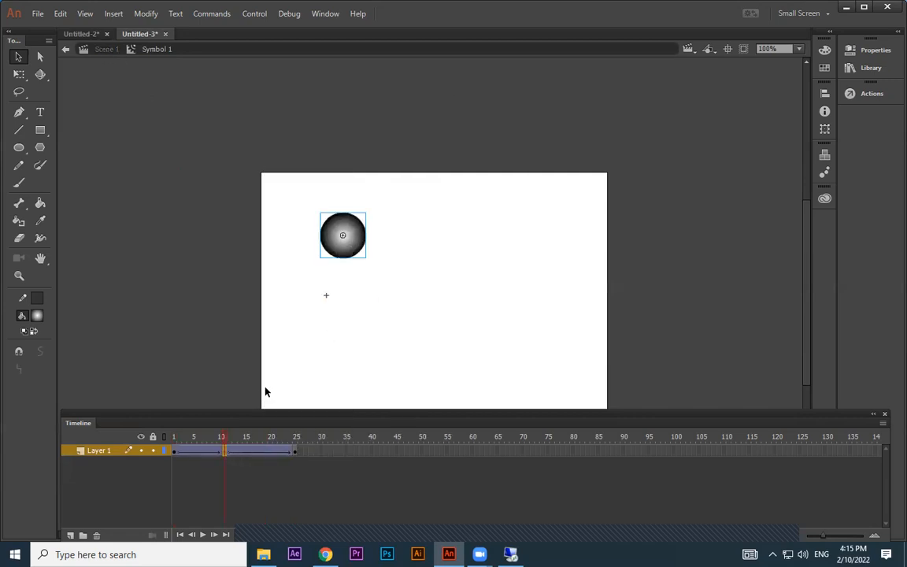
Step: Try to debug the movie from Scene 1
left_click(366, 395)
key("ctrl+shift+Return")
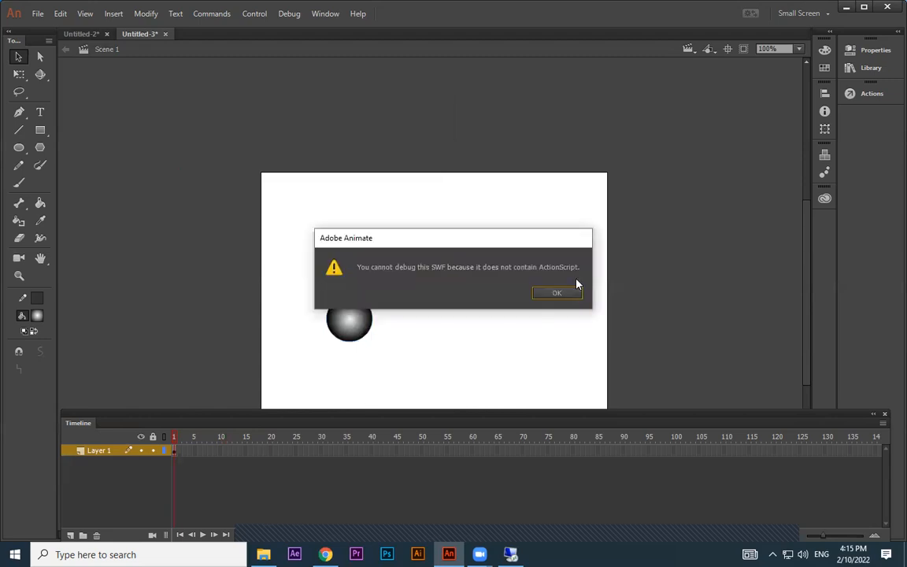
left_click(557, 294)
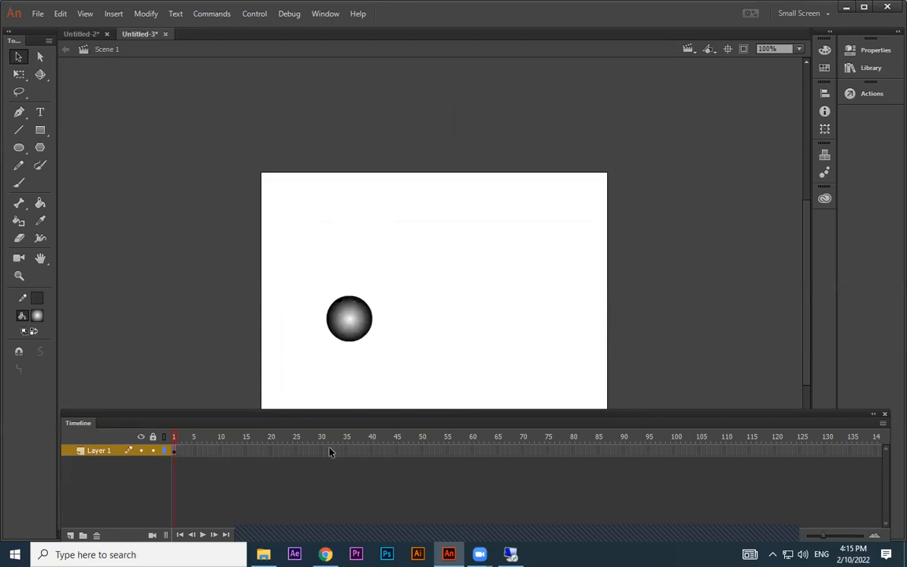
Step: Extend Layer 1 of Scene 1 to frame 36 and test the movie
left_click(348, 451)
key("F6")
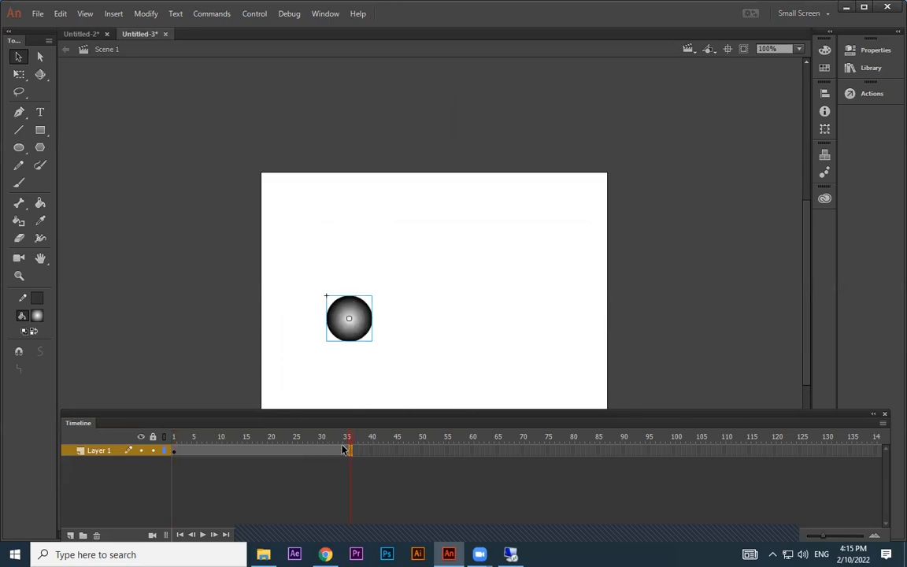
key("ctrl+Return")
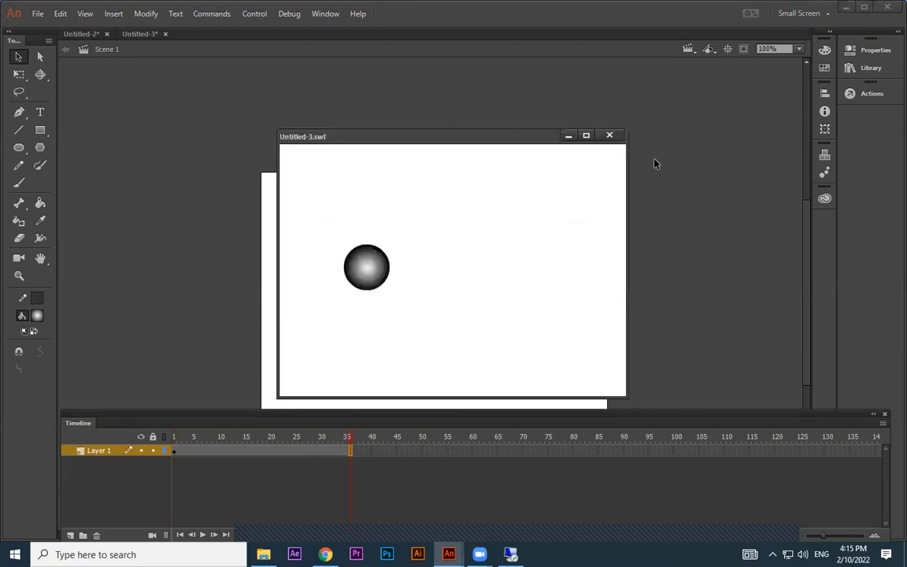
Step: Close the movie preview and scrub Scene 1's timeline in Untitled-3 to check the circle Movie Clip's motion
left_click(613, 134)
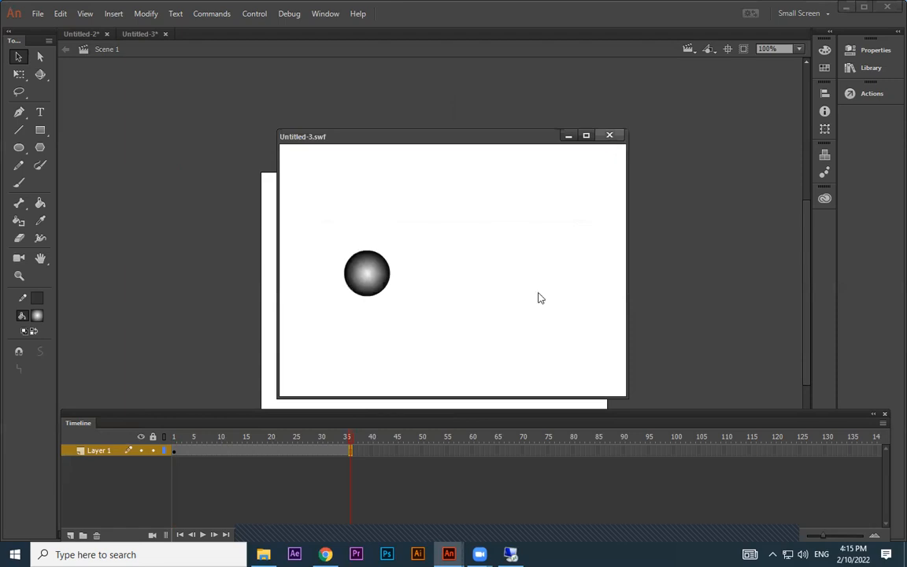
left_click(344, 439)
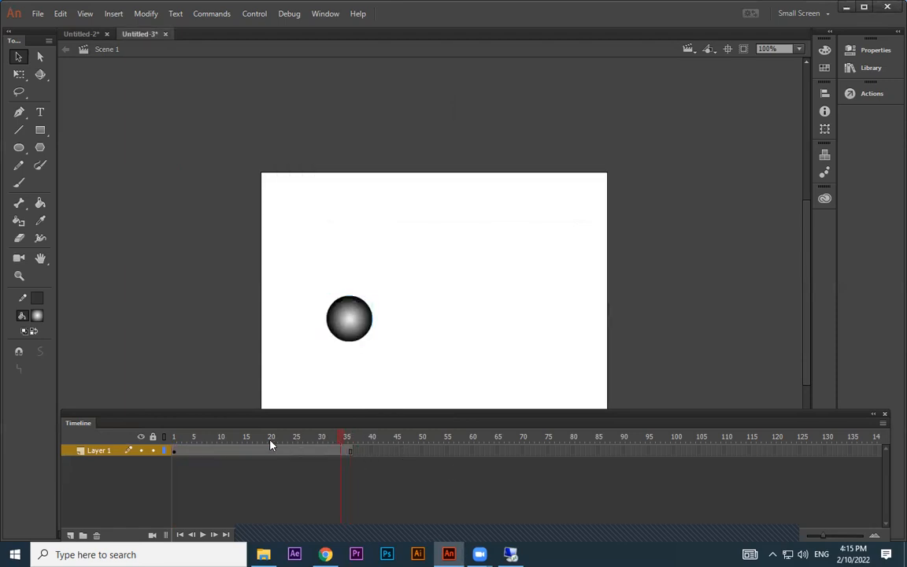
left_click(198, 444)
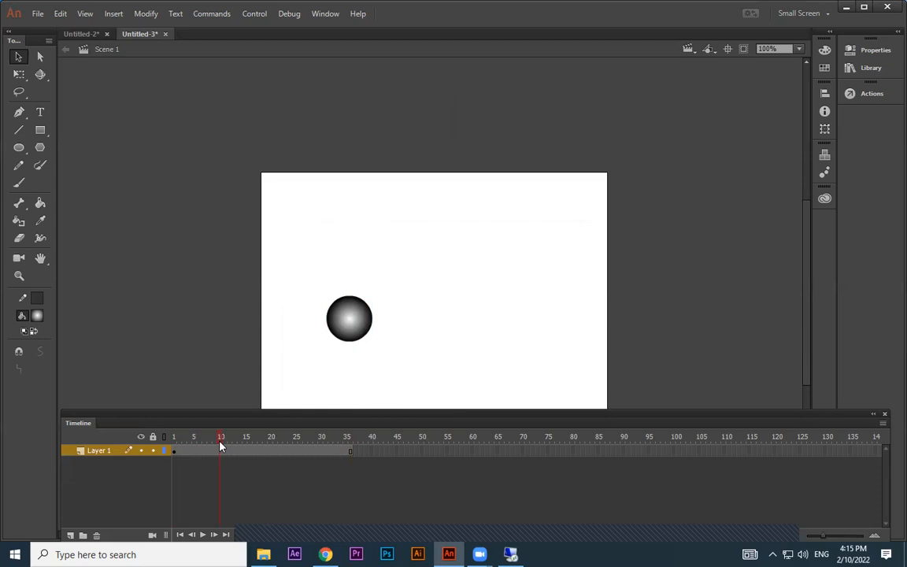
left_click(347, 439)
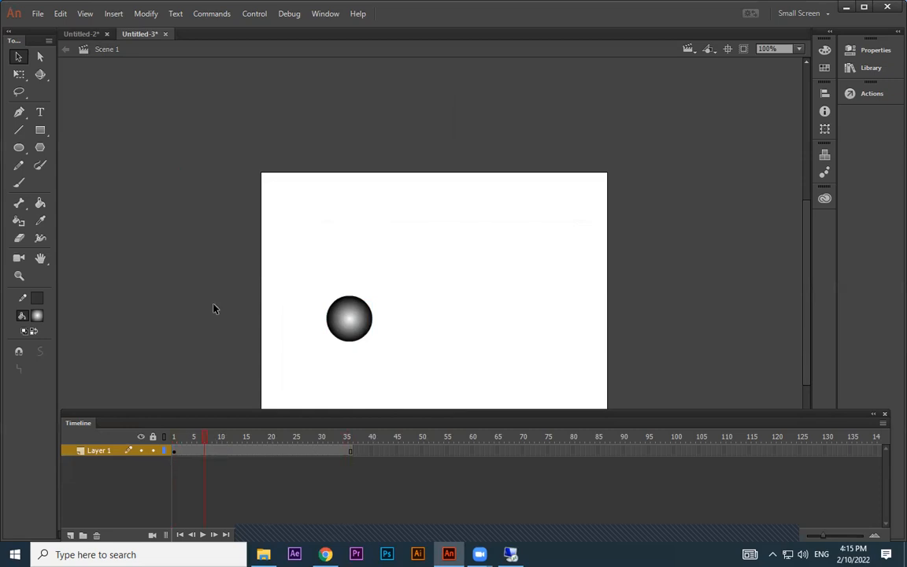
Step: Switch to the Untitled-2 document and scrub its timeline to preview the green square graphic's motion
left_click(78, 33)
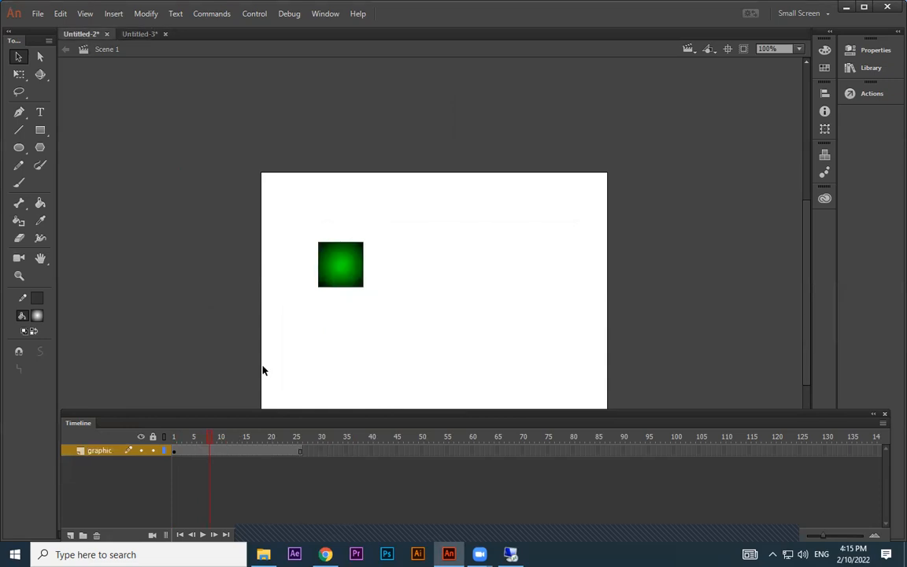
left_click_drag(223, 435, 273, 449)
left_click(297, 435)
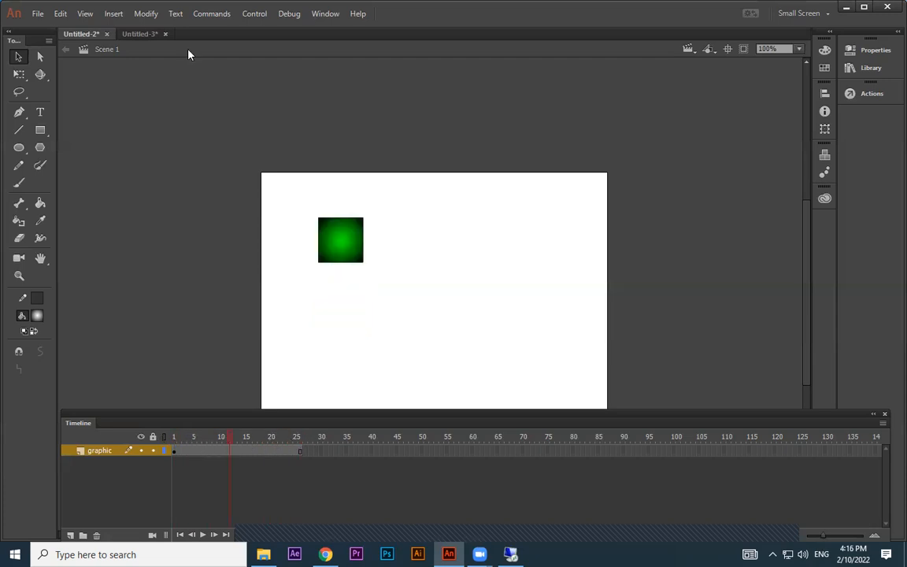
Step: Return to Untitled-3, compare scrubbing in Scene 1 with scrubbing inside the circle's Movie Clip, and go back to Scene 1
left_click(142, 34)
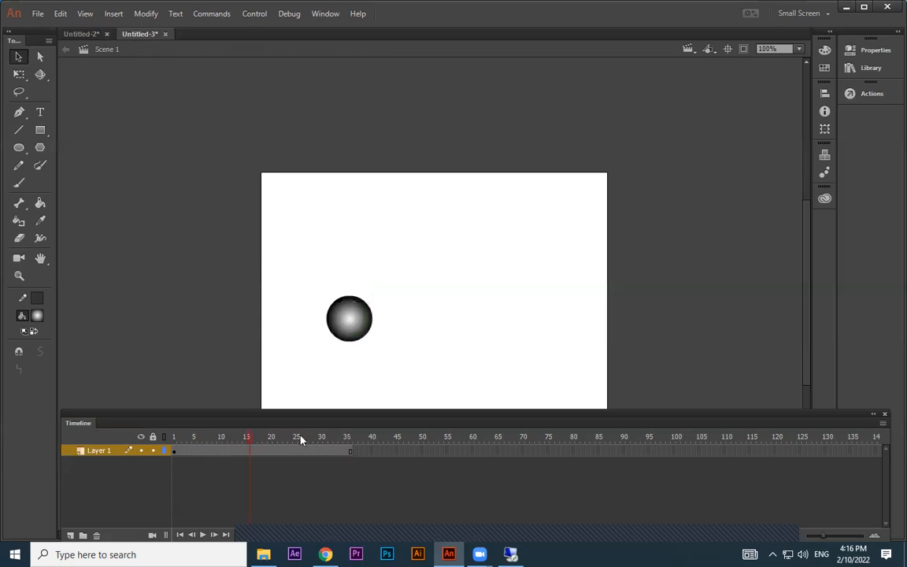
left_click_drag(285, 434, 280, 435)
double_click(348, 314)
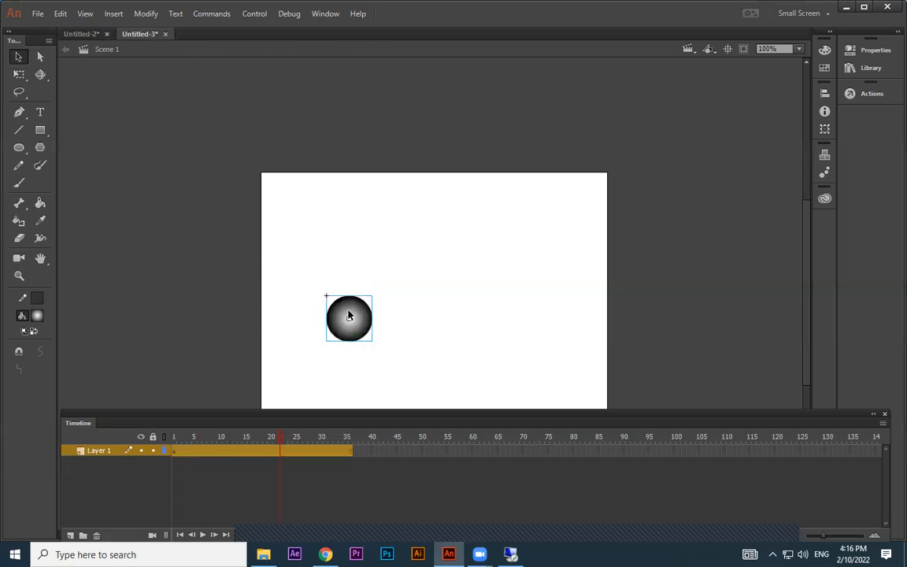
left_click(294, 447)
left_click_drag(175, 441, 184, 442)
left_click(183, 445)
left_click(107, 50)
left_click(197, 438)
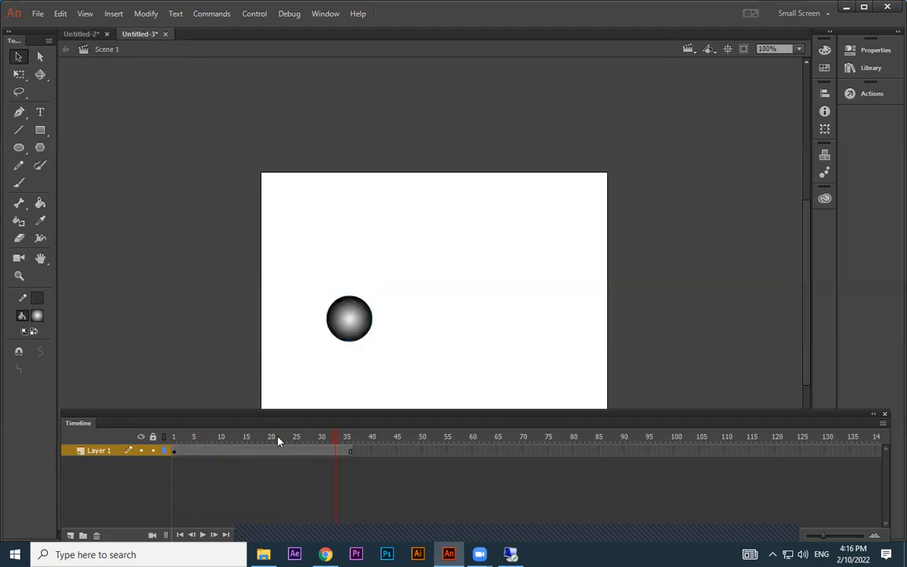
Step: In Untitled-2, remove all frames after frame 3 from the graphic layer
left_click(81, 33)
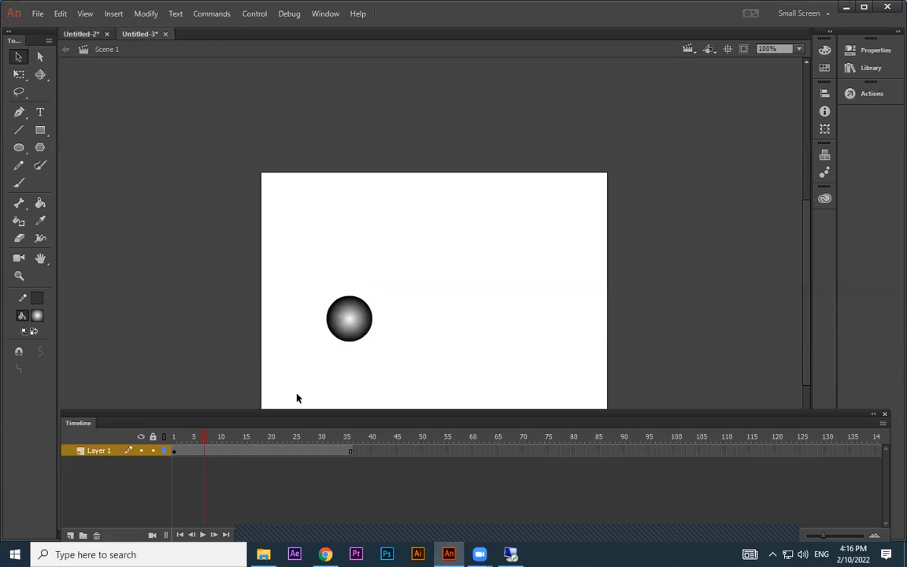
left_click_drag(190, 439, 152, 438)
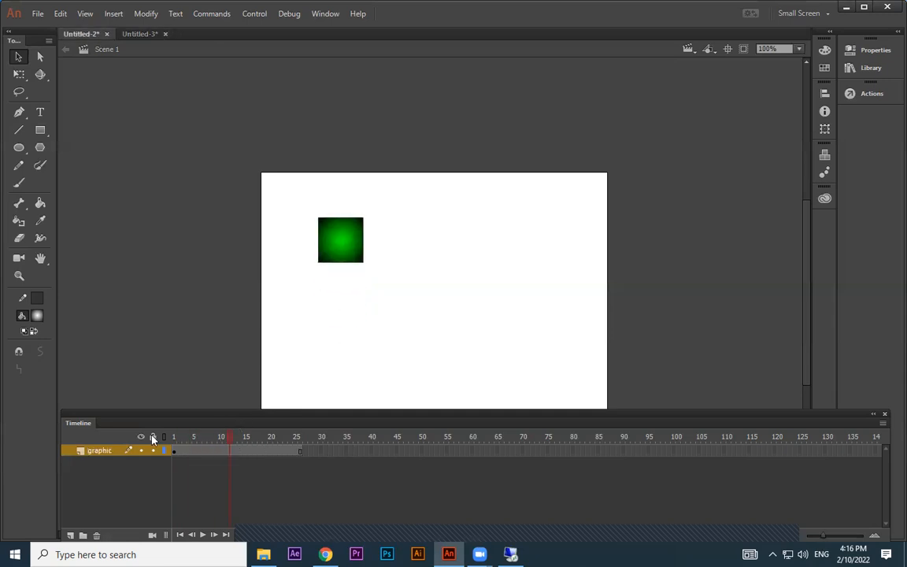
right_click(202, 452)
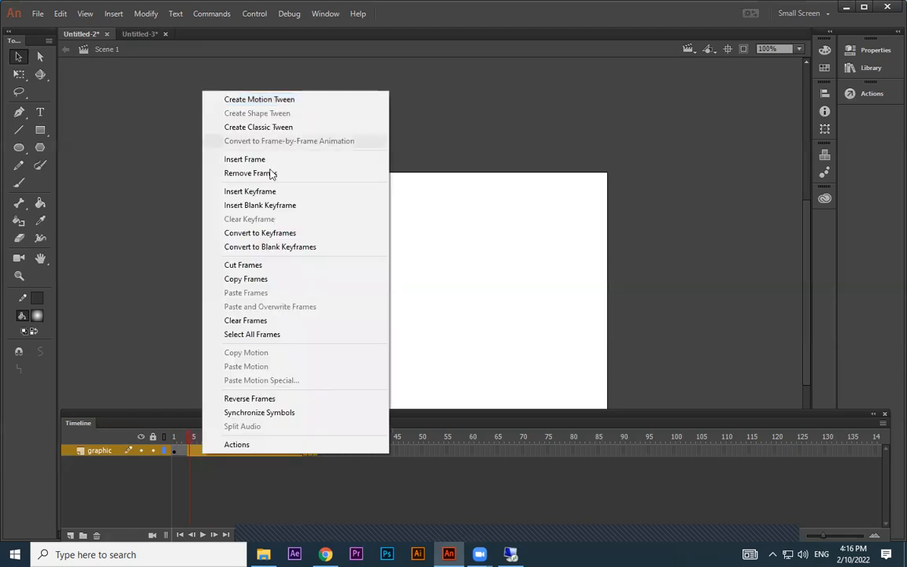
left_click(250, 173)
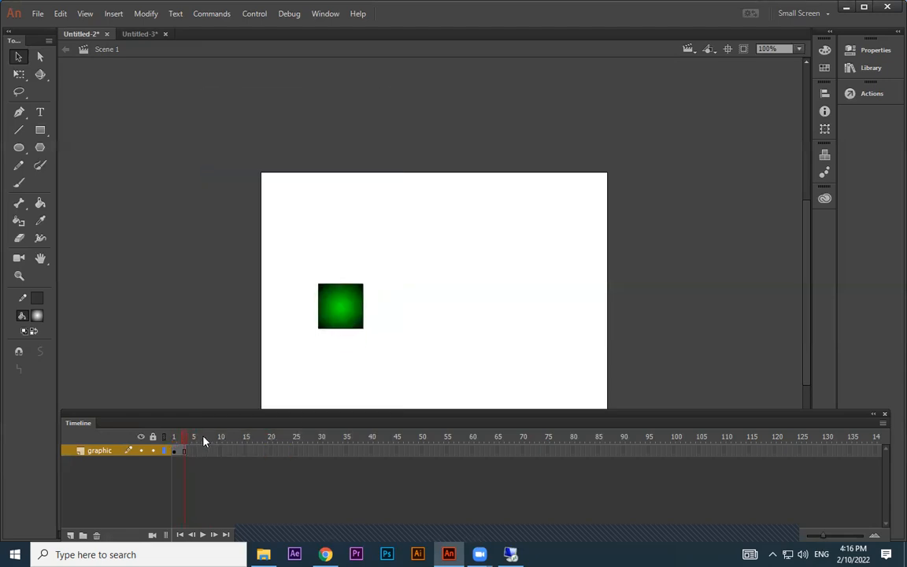
Step: Extend the graphic layer to frame 9, test the movie, and close the preview
left_click(183, 450)
key("Return")
key("ctrl+Return")
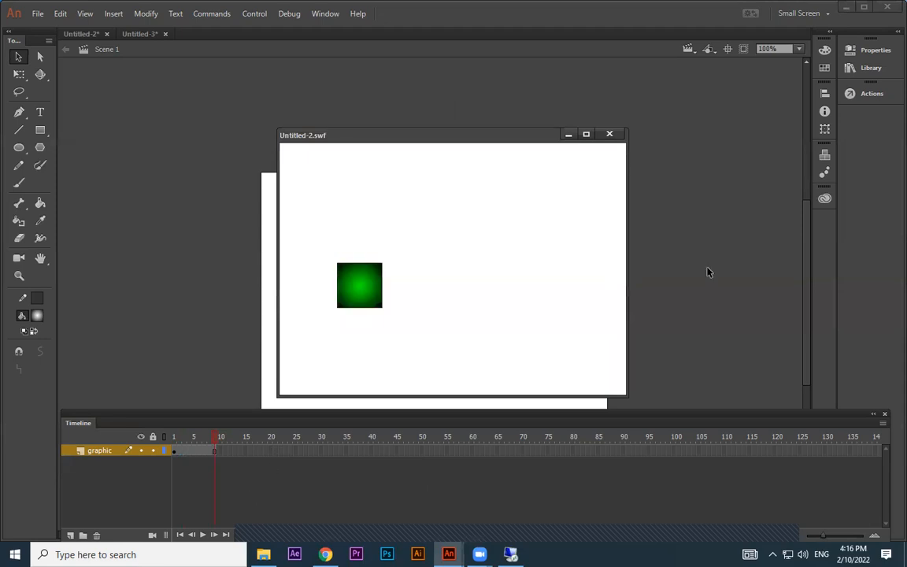
left_click(609, 133)
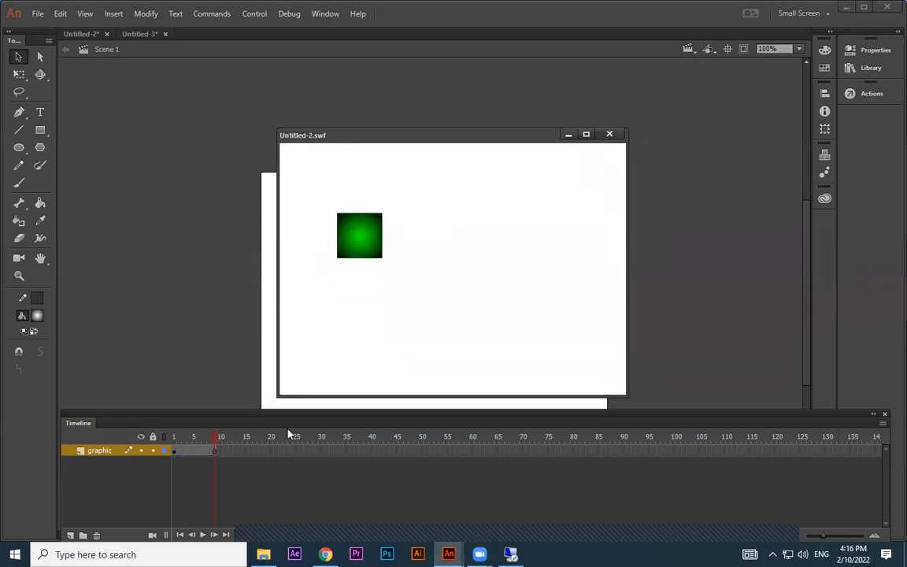
Step: Open the green square's symbol to examine the length of its internal tween, and return to Scene 1
double_click(361, 255)
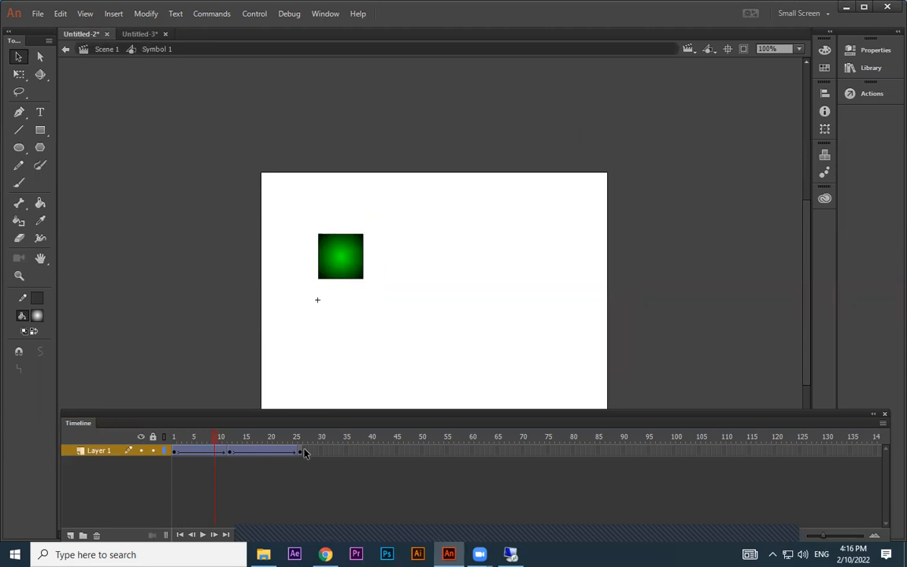
double_click(435, 345)
left_click(217, 451)
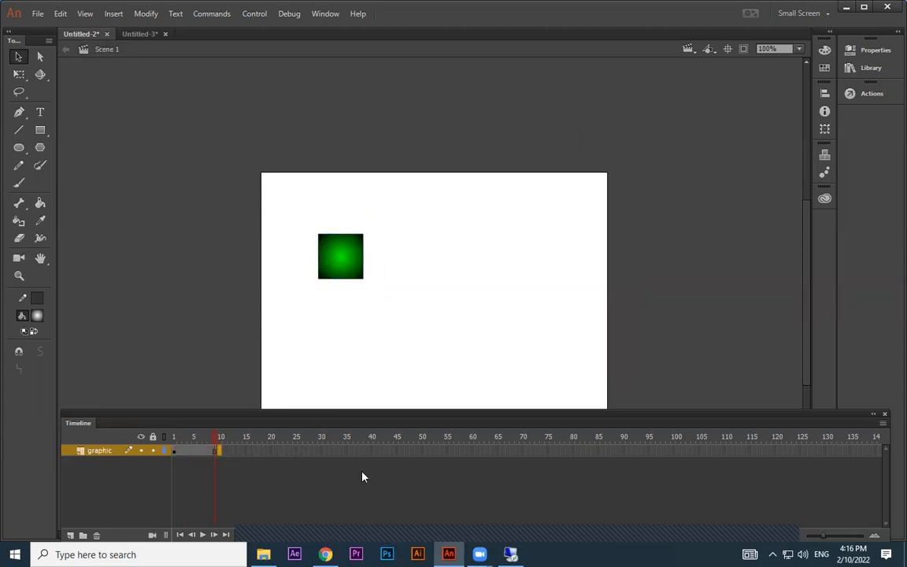
Step: Extend the graphic layer to frame 26, test the movie, and close the preview
left_click_drag(277, 414, 281, 375)
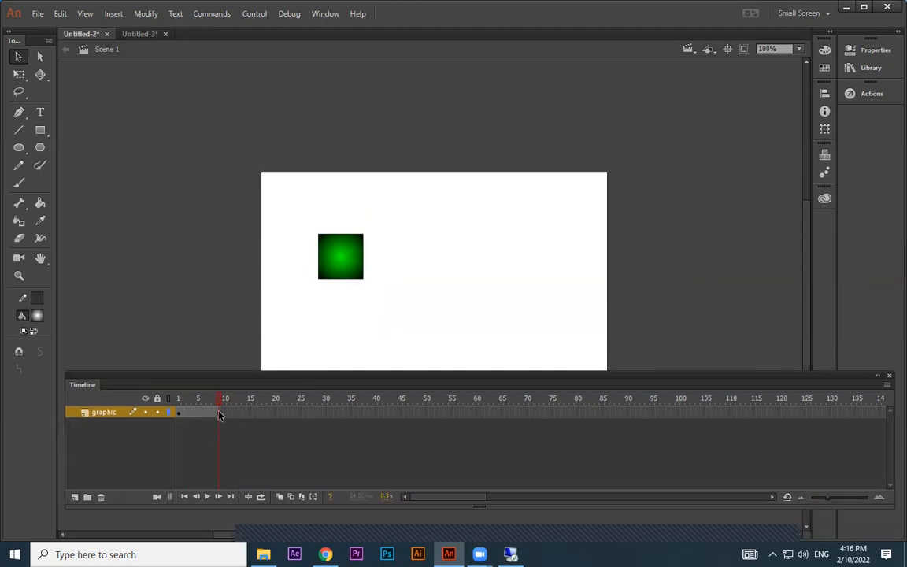
left_click(214, 415)
key("F5")
key("F5")
key("F5")
key("F5")
key("F5")
key("F5")
key("F5")
key("F5")
key("F5")
key("F5")
key("F5")
key("F5")
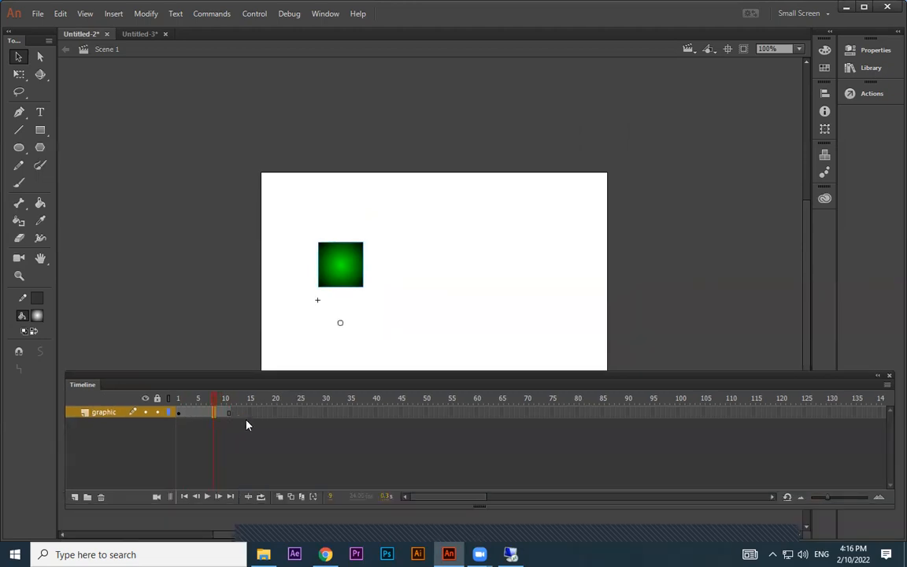
key("F5")
key("F5")
key("F5")
key("F5")
key("F5")
key("ctrl+Return")
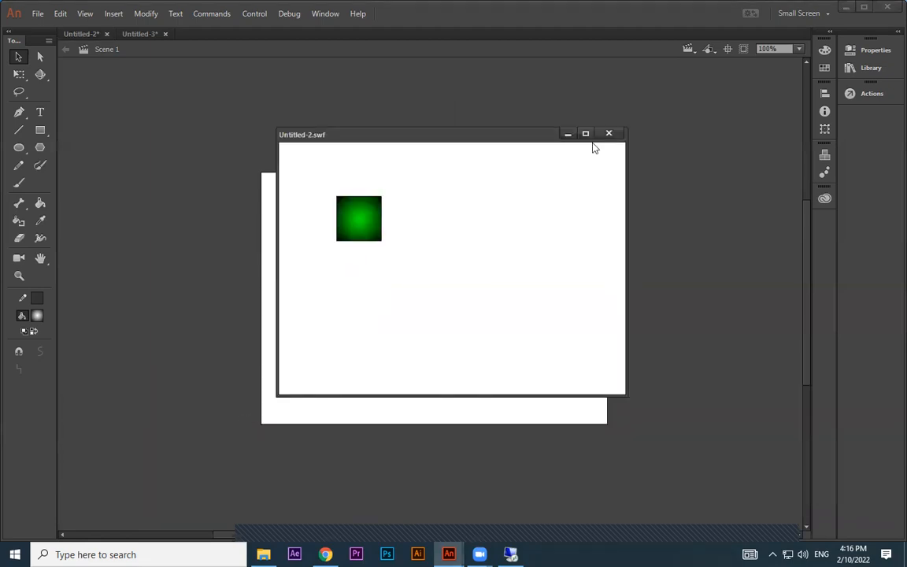
key("ctrl+w")
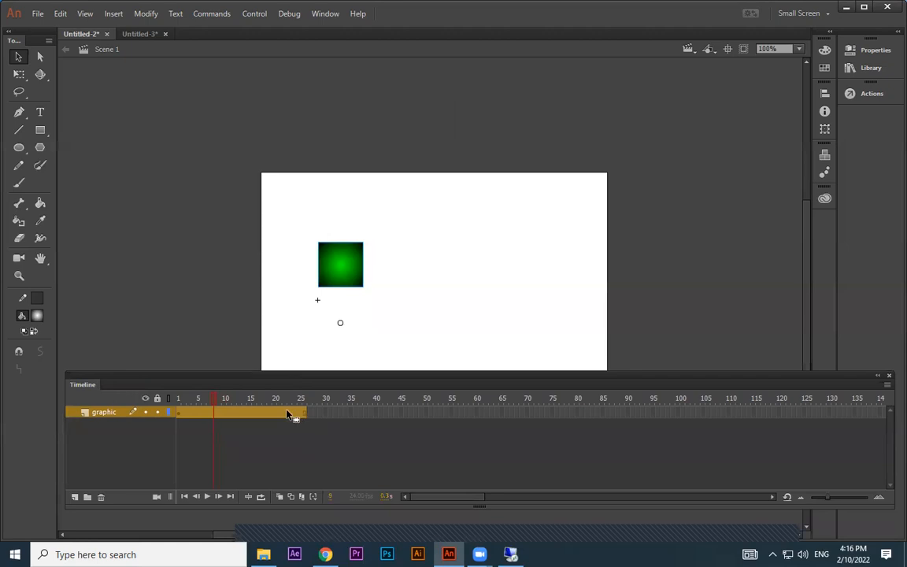
Step: Extend the graphic layer to frame 41 and check the square's motion by testing the movie and scrubbing the timeline
left_click(288, 414)
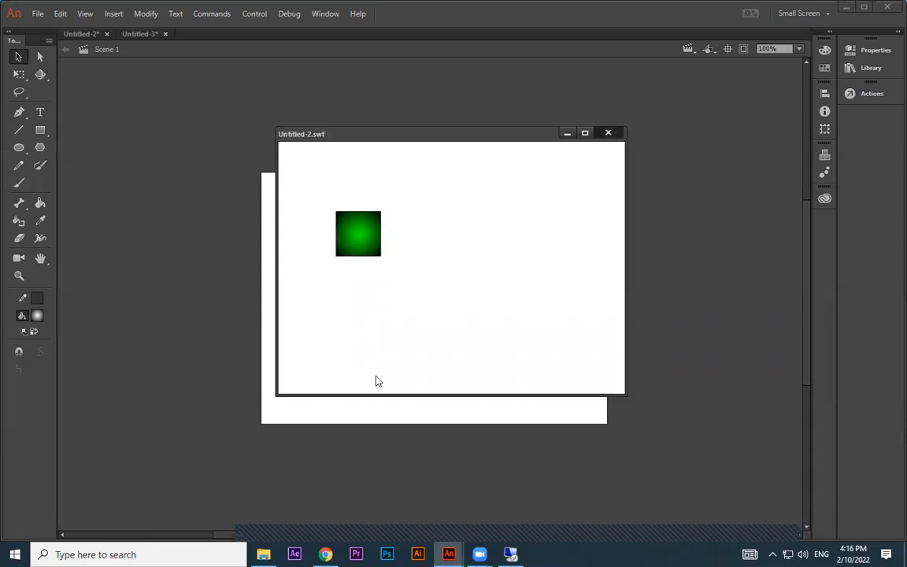
key("ctrl+w")
left_click_drag(190, 405, 383, 405)
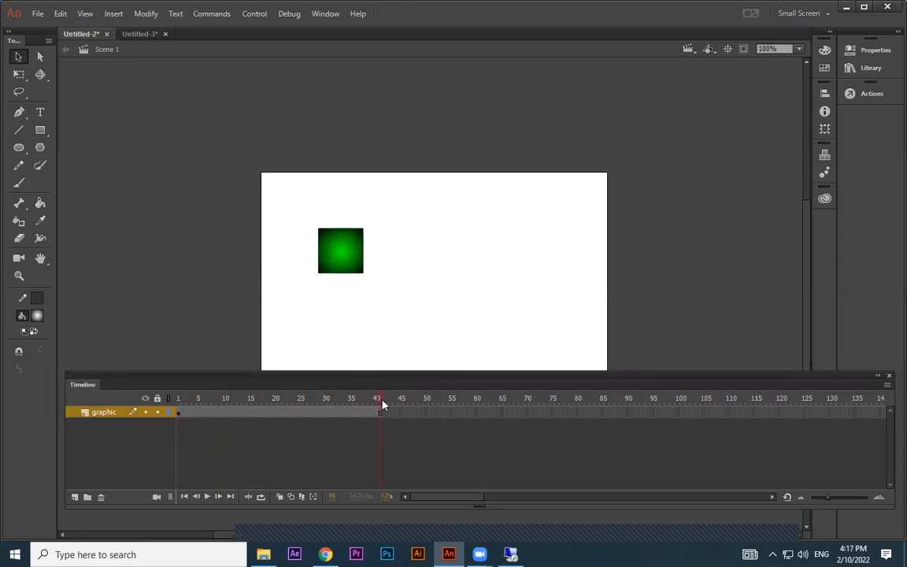
left_click(182, 414)
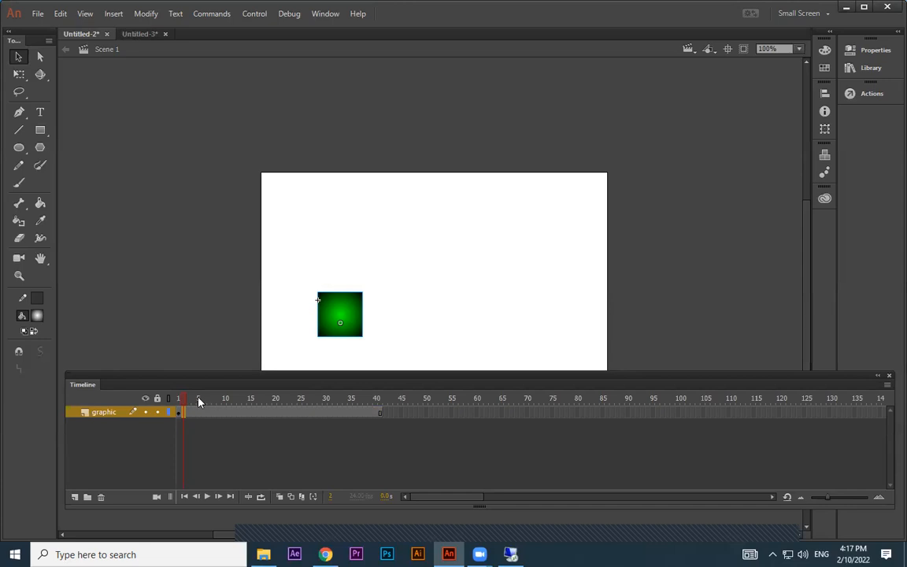
left_click_drag(288, 398, 165, 400)
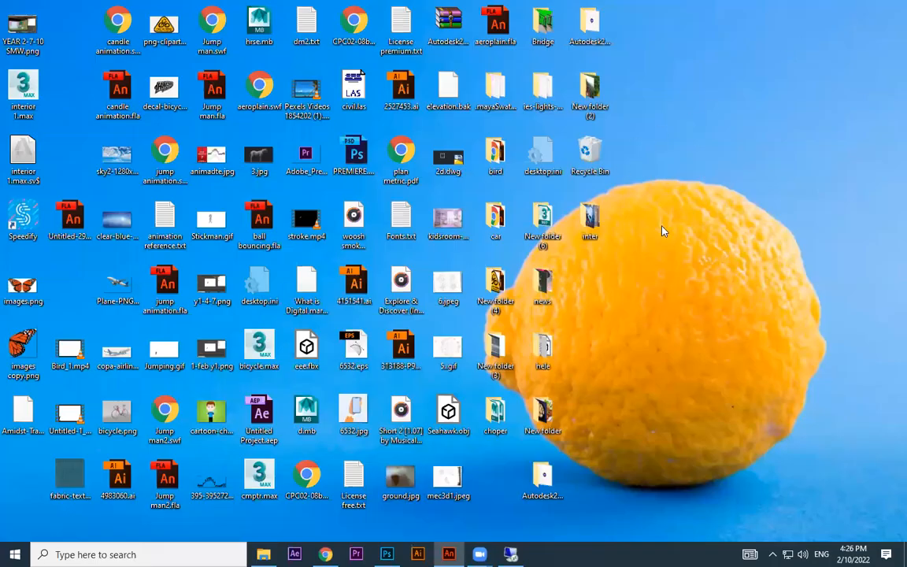
Step: Bring the butterfly wing image images copy.png from the desktop into Untitled-4, place it right of the stage centre, and scale it down
left_click_drag(22, 351, 474, 232)
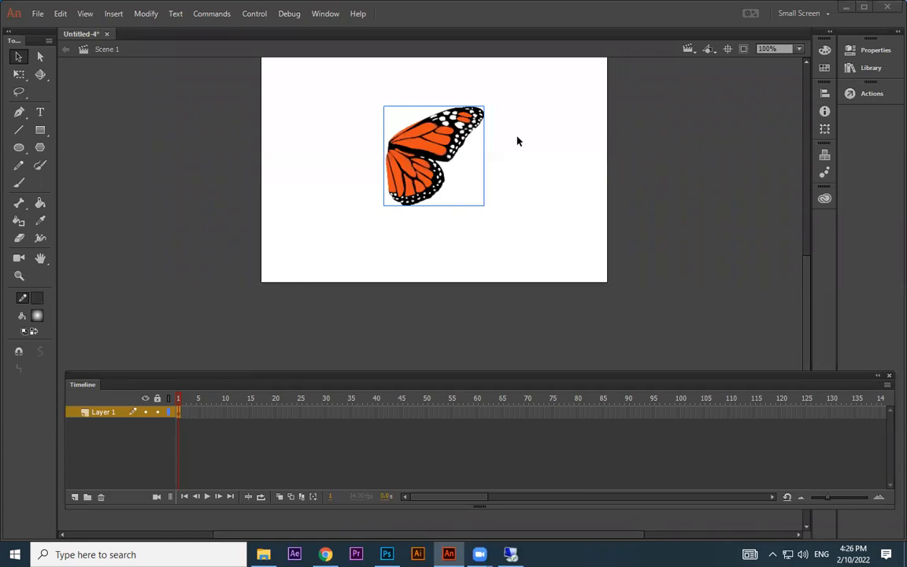
left_click_drag(457, 164, 518, 177)
left_click_drag(494, 222, 490, 279)
left_click(20, 76)
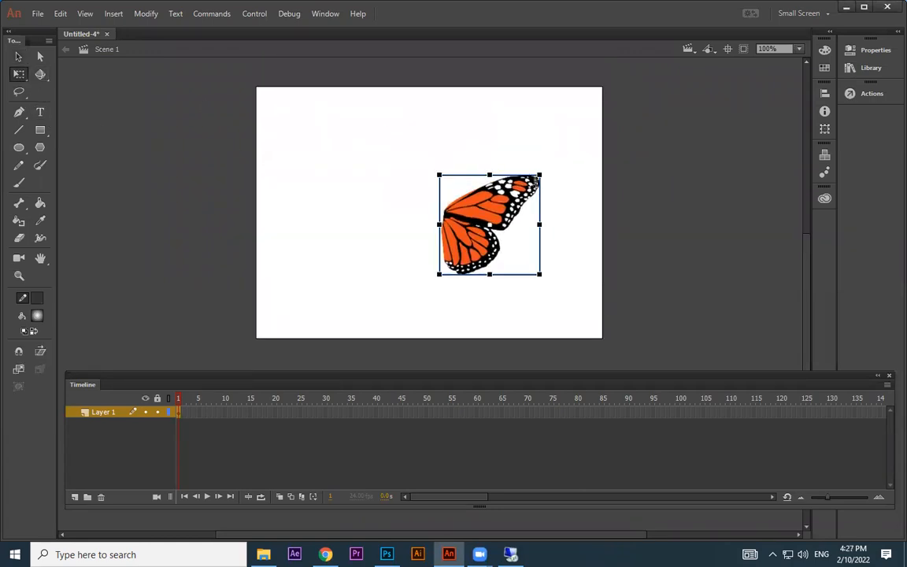
left_click_drag(539, 175, 526, 189)
left_click(587, 194)
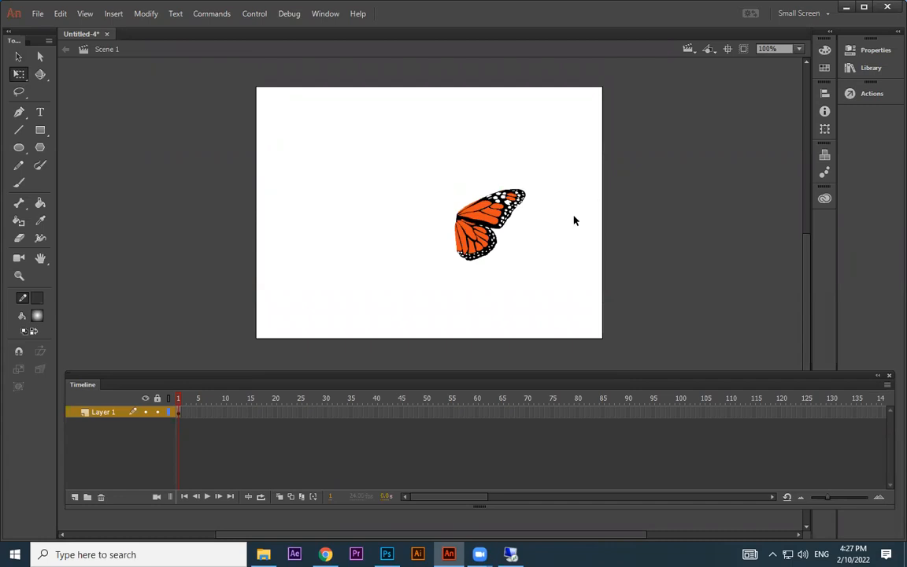
Step: Move the butterfly wing's transformation point to its left edge, and try flipping the wing horizontally about that edge before undoing the flip
left_click(508, 229)
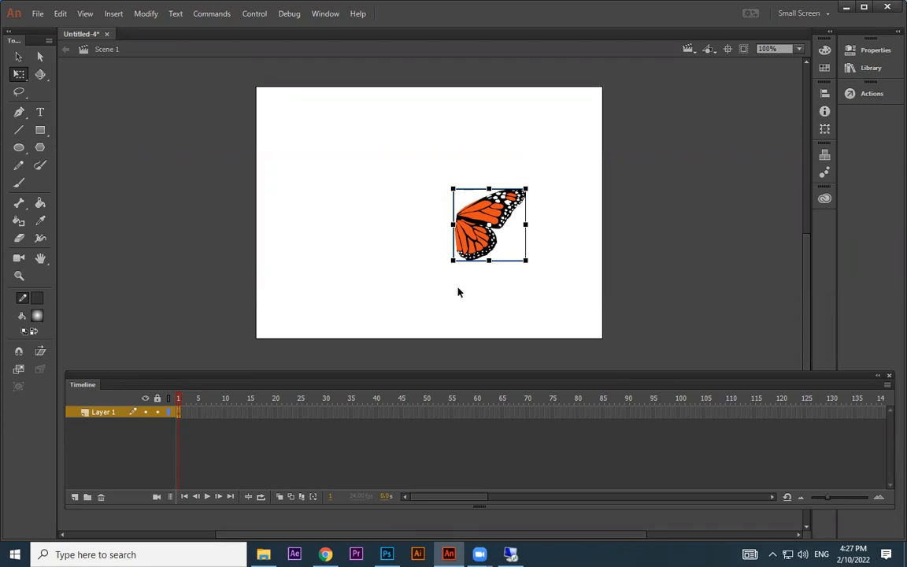
left_click_drag(525, 224, 505, 226)
key("ctrl+z")
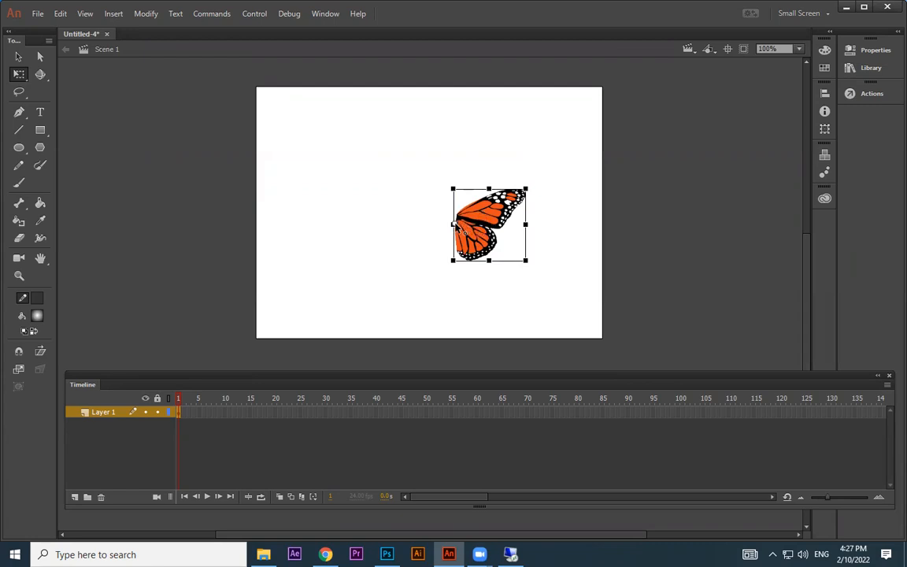
left_click_drag(527, 225, 435, 219)
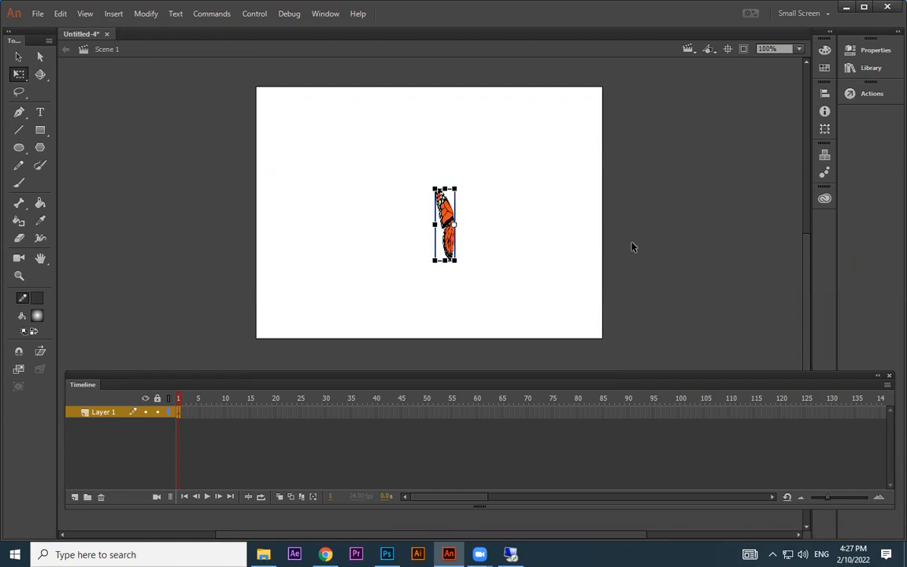
key("ctrl+z")
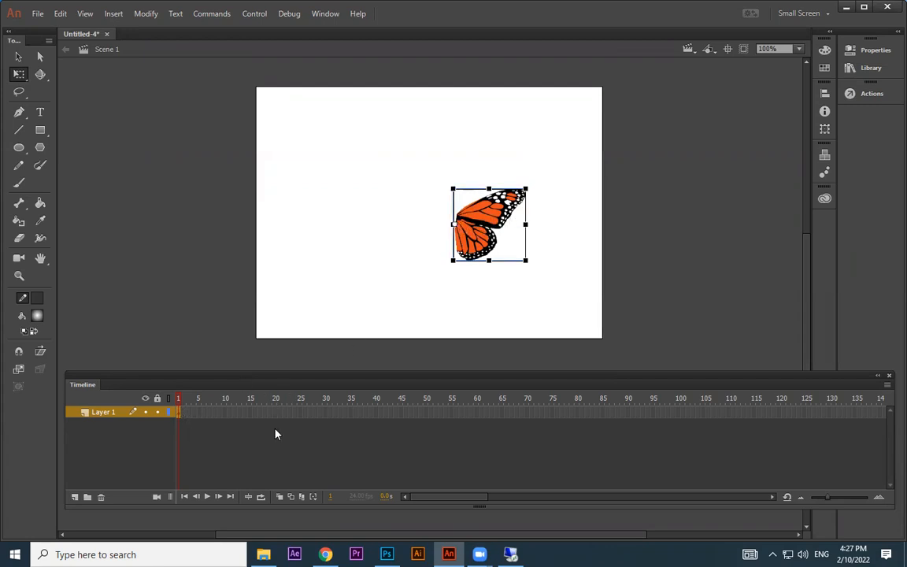
left_click(293, 415)
key("F5")
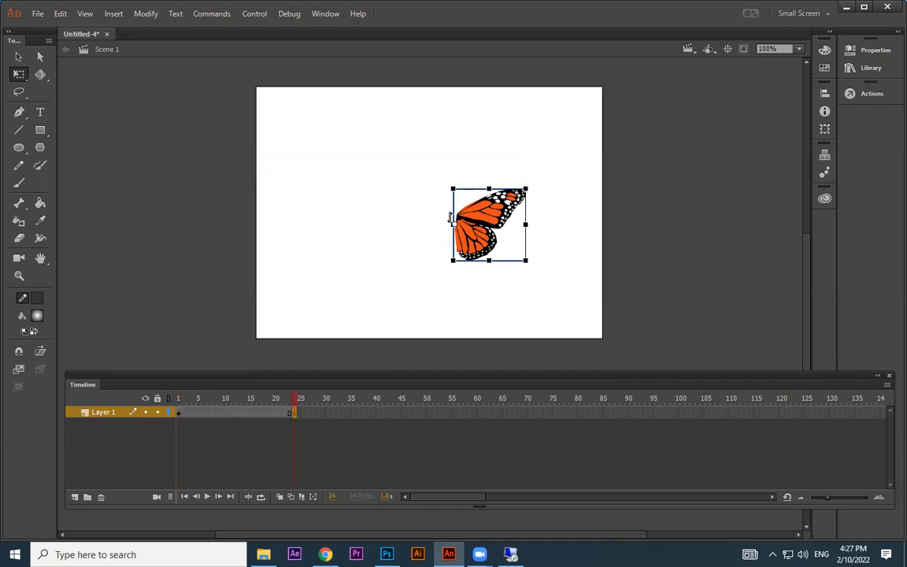
left_click_drag(456, 225, 488, 227)
key("ctrl+z")
key("ctrl+z")
key("ctrl+z")
key("ctrl+z")
left_click(396, 329)
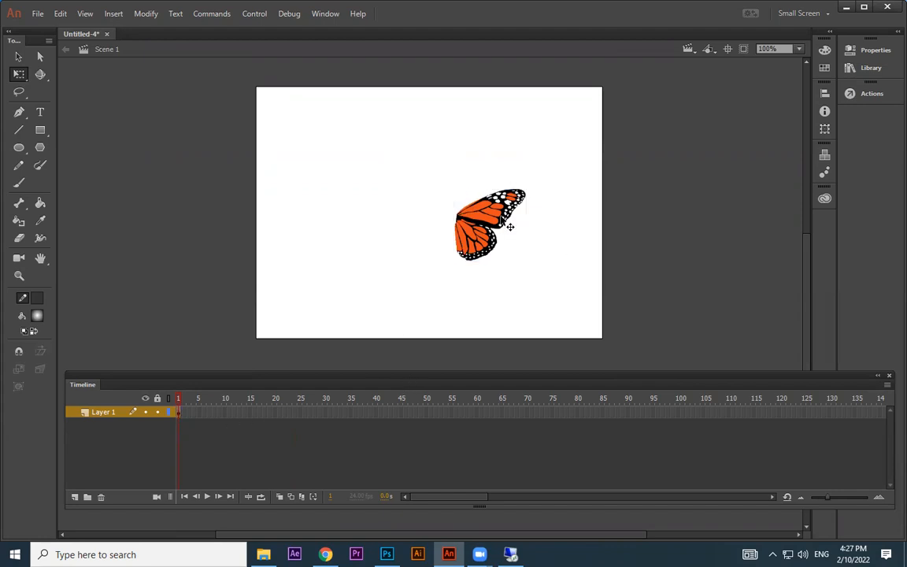
left_click(495, 211)
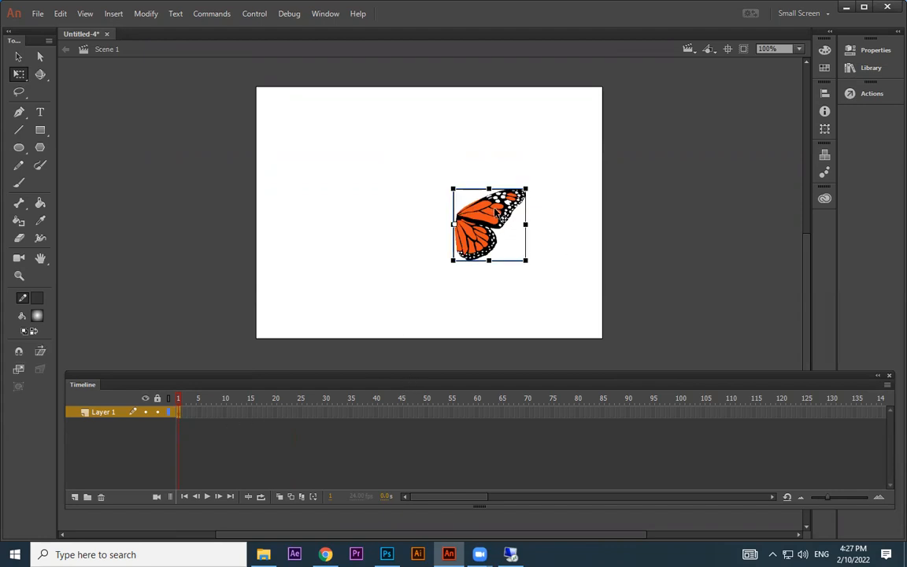
Step: Convert the butterfly wing image to a Movie Clip symbol named wngs and open that symbol for editing
key("F8")
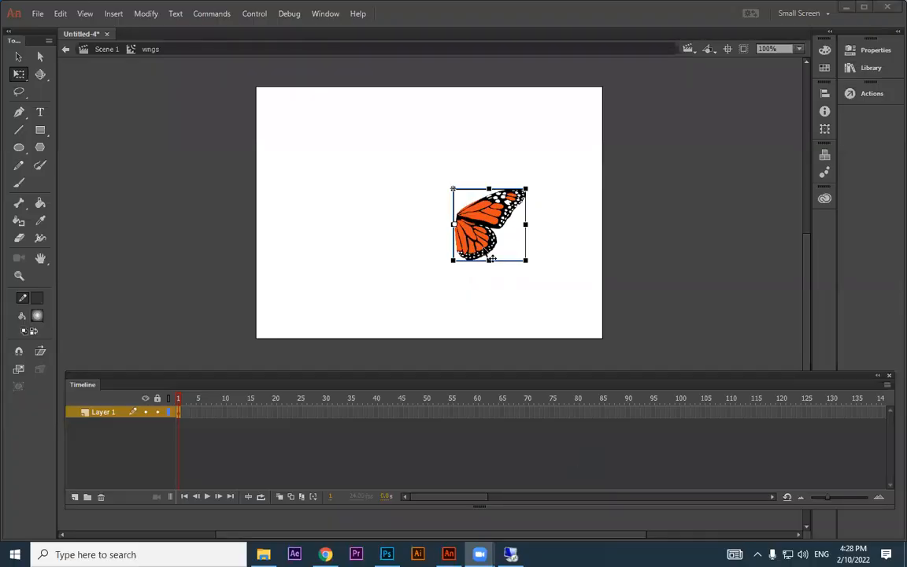
left_click(102, 53)
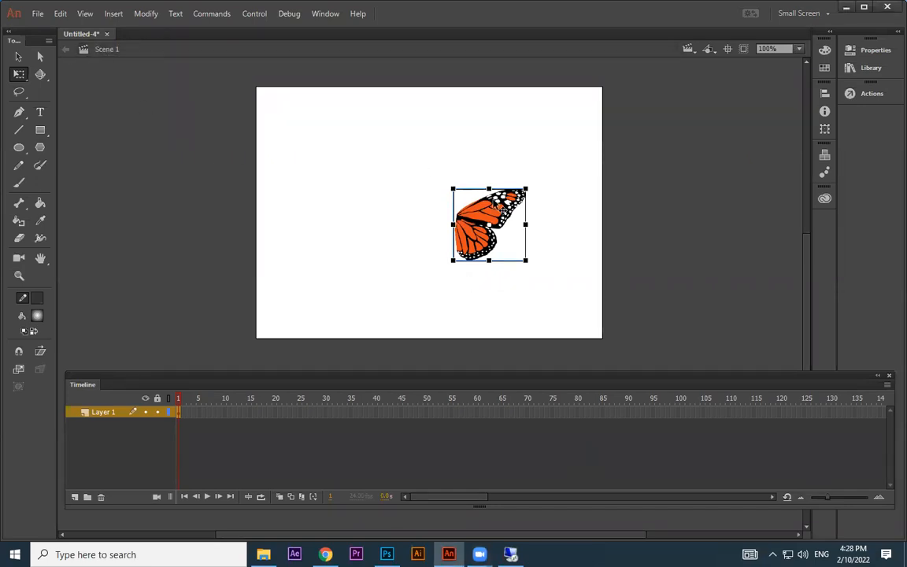
key("F8")
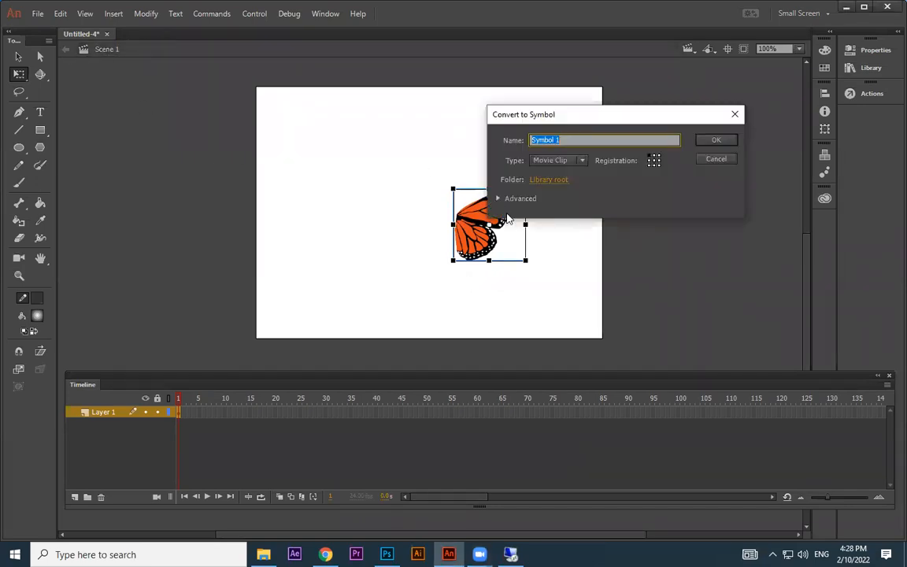
left_click(716, 160)
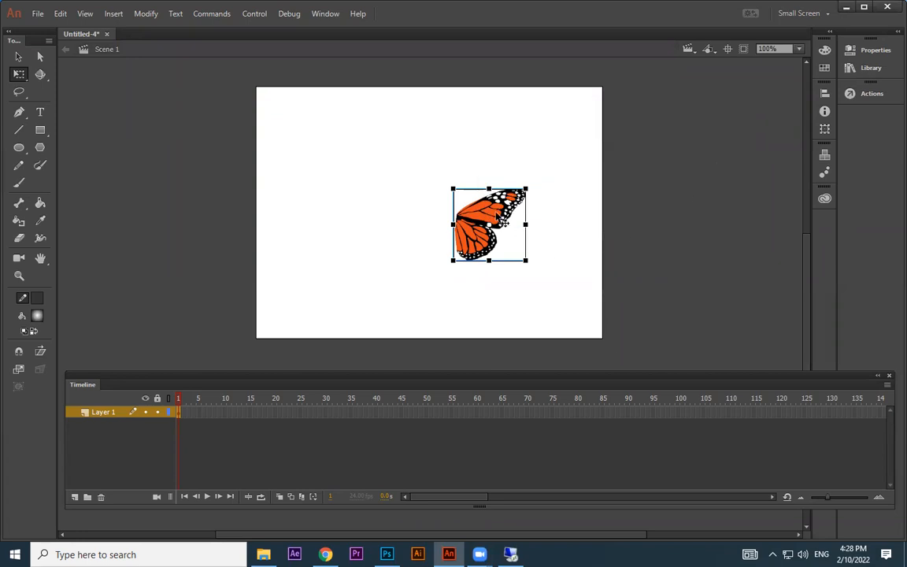
double_click(505, 223)
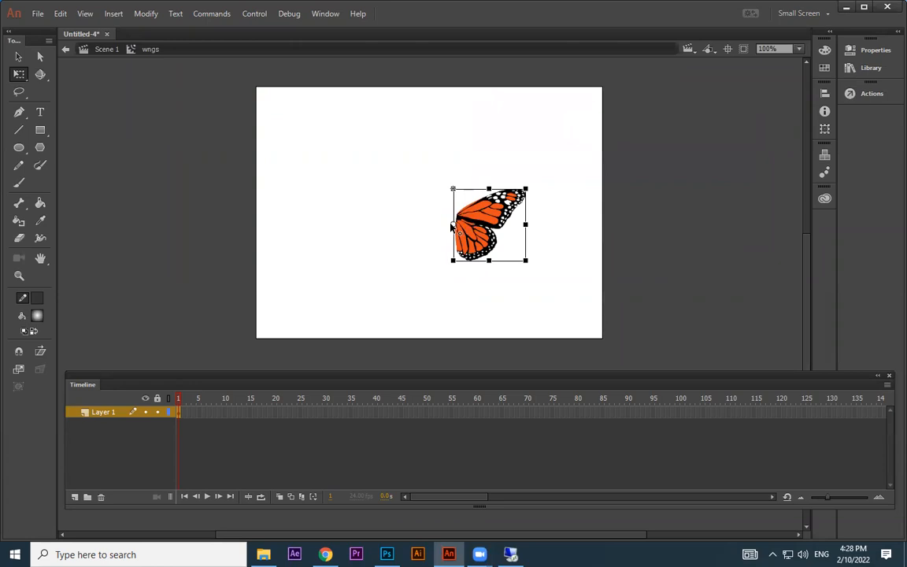
Step: Apply a classic tween to the wing on Layer 1 of the wngs symbol and insert a keyframe at frame 10
right_click(179, 412)
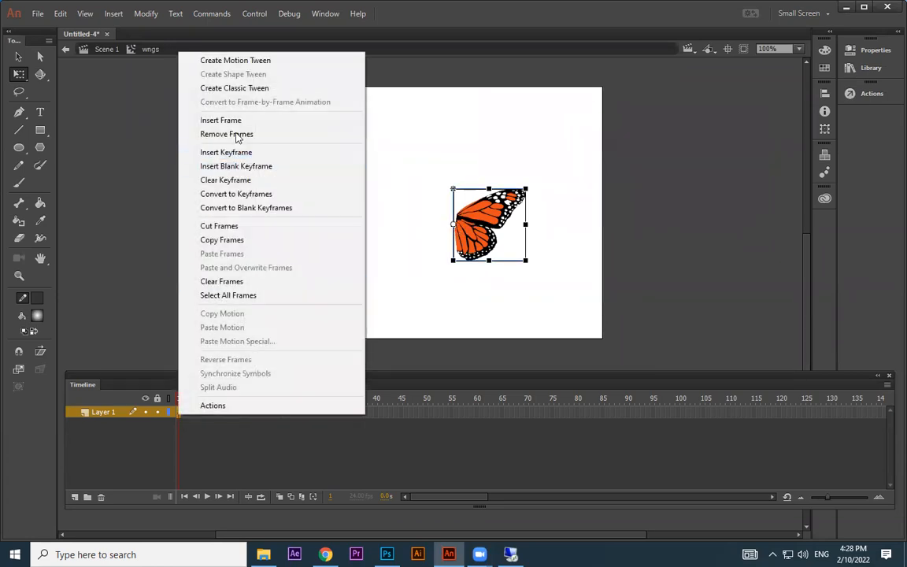
left_click(247, 88)
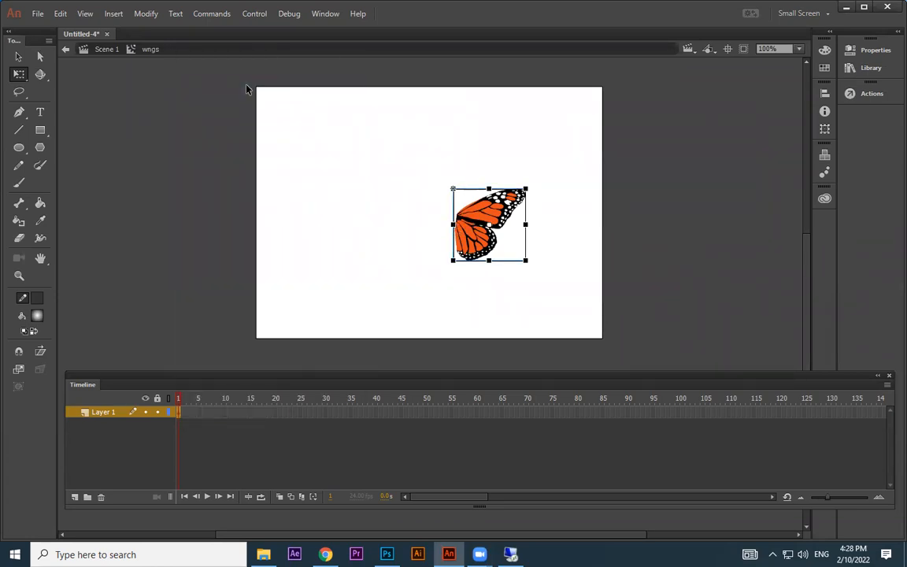
left_click(224, 413)
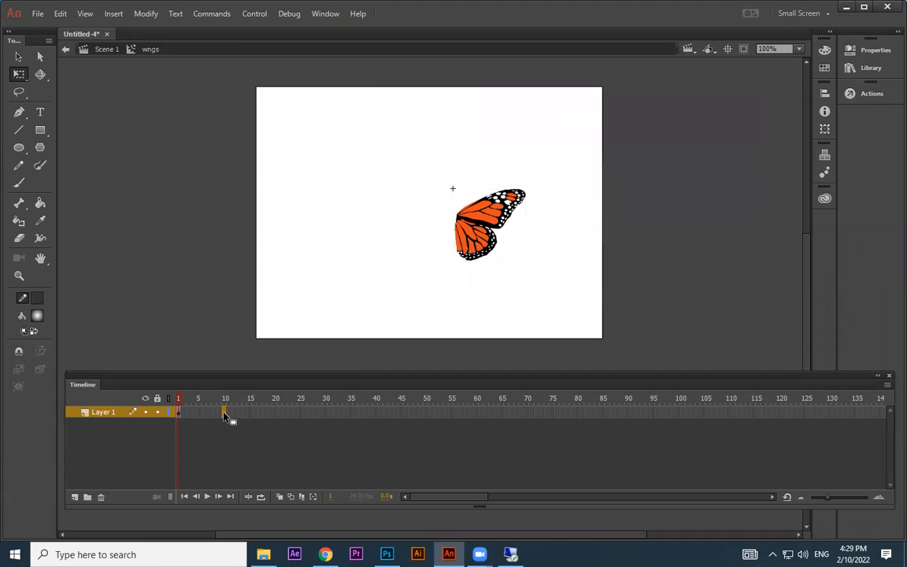
key("F6")
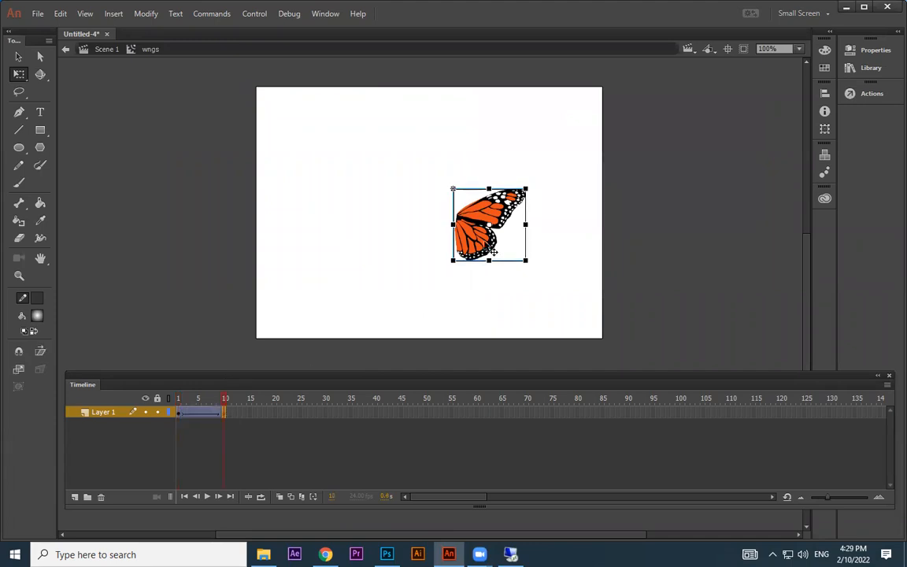
Step: Move the wing's transformation point to the middle of its left edge in the keyframes at frames 10 and 1
left_click_drag(489, 225, 454, 225)
left_click(179, 415)
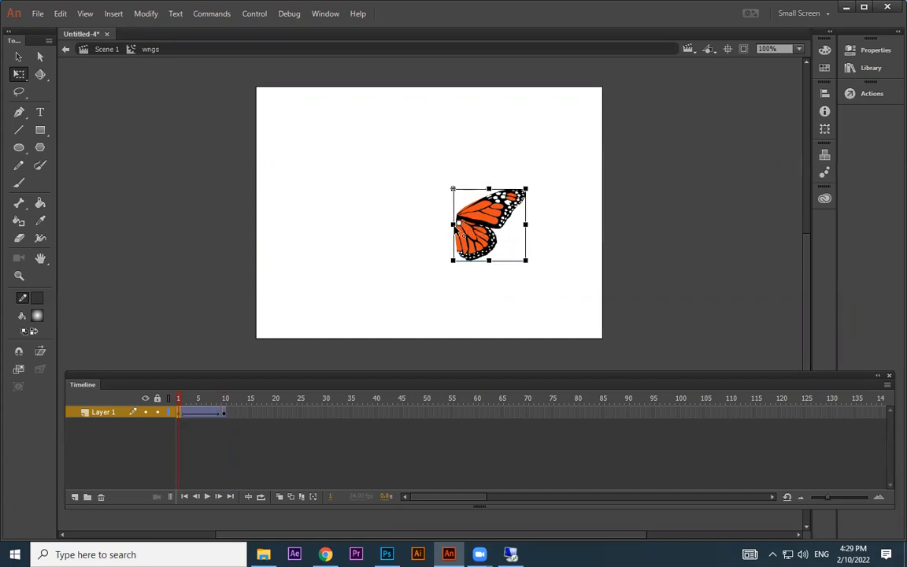
left_click(455, 228)
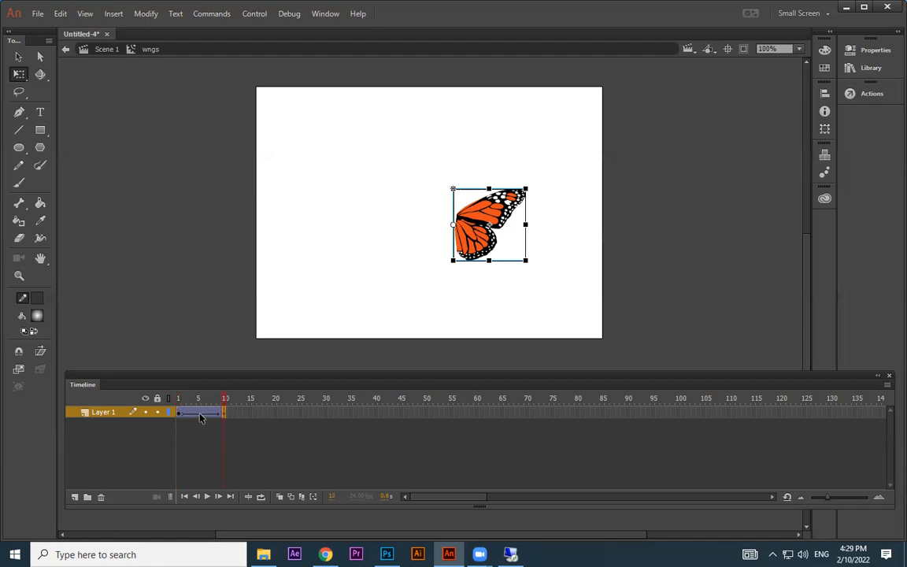
Step: At frame 5, squeeze the wing horizontally into a narrow sliver against its left edge, and scrub the timeline to frame 10
left_click(198, 415)
left_click(481, 225)
left_click_drag(525, 225, 468, 225)
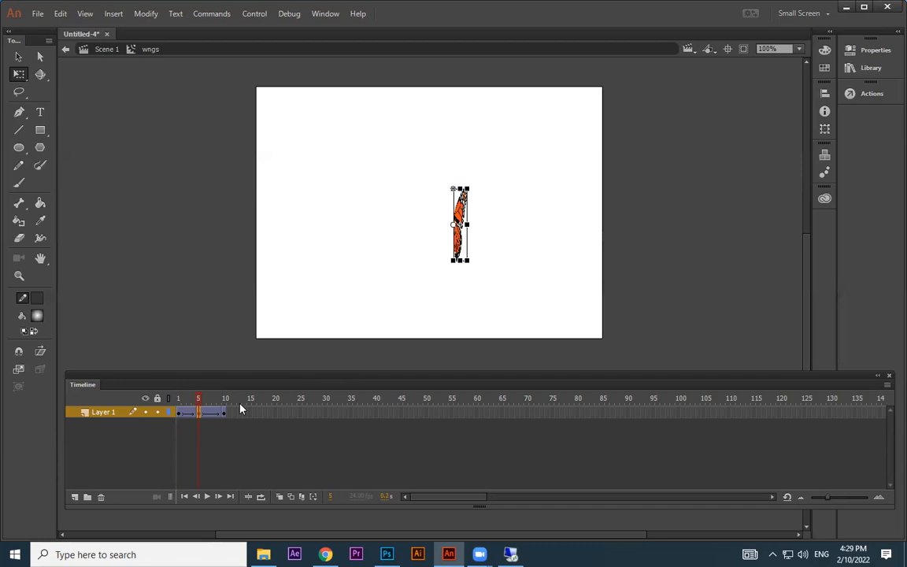
left_click_drag(201, 405, 224, 387)
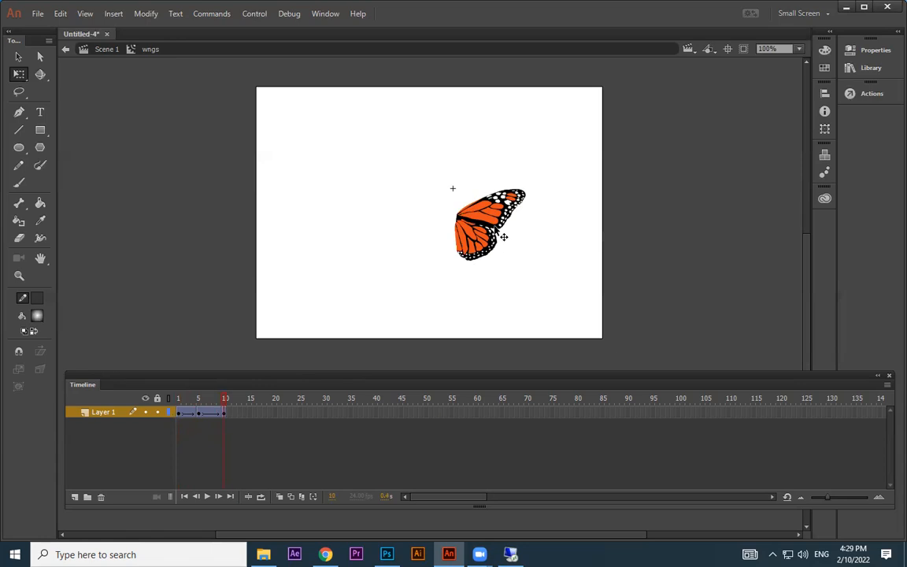
Step: Return to Scene 1, test the movie to check the single wing's flapping, and close the preview
left_click(104, 50)
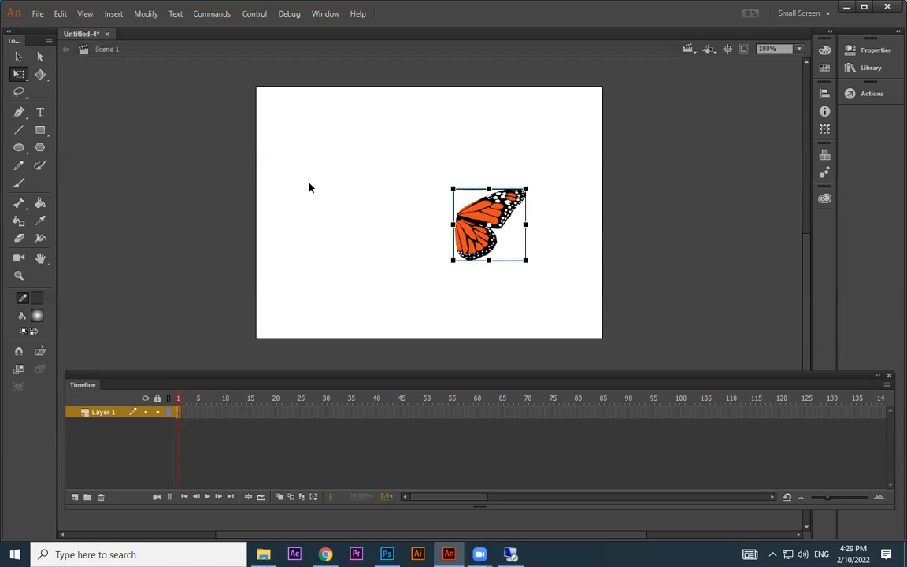
left_click(335, 179)
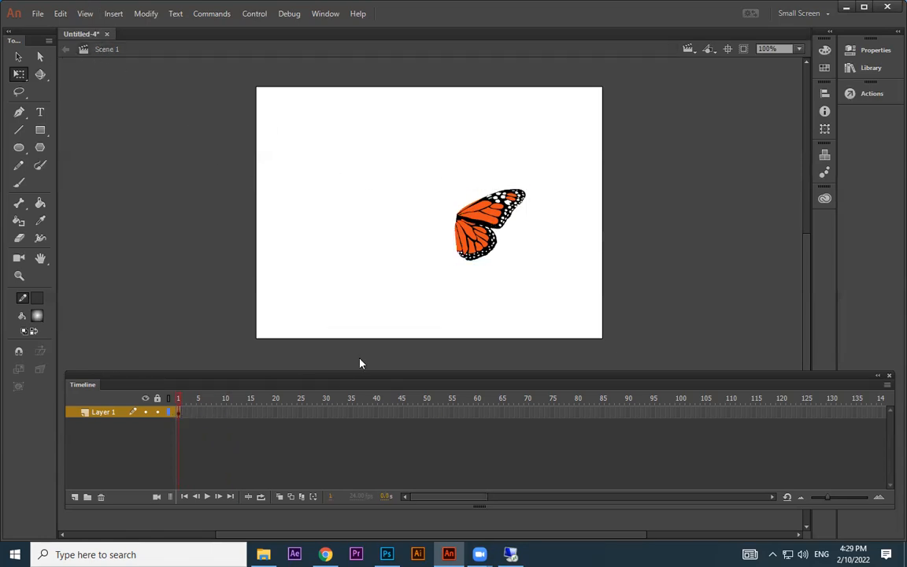
key("ctrl+Return")
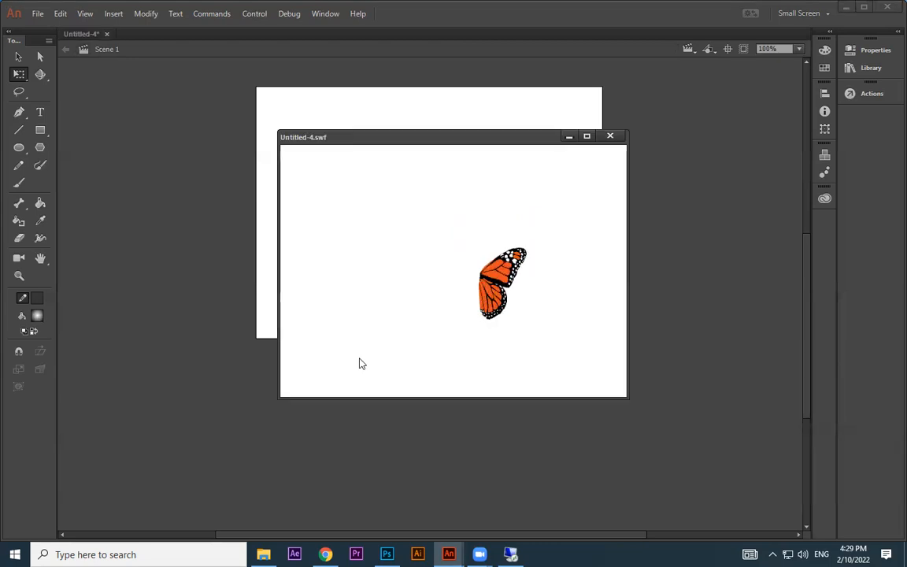
left_click(611, 136)
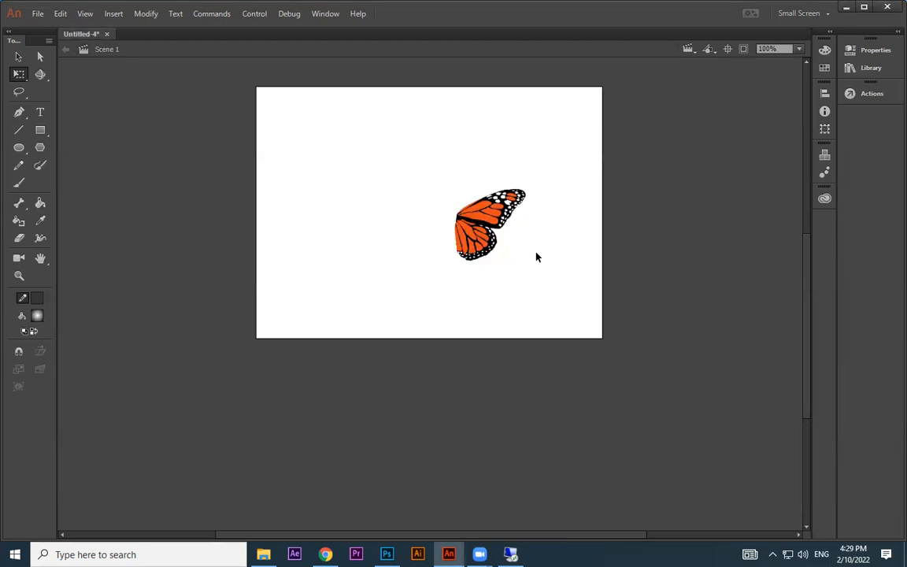
Step: Duplicate the wing, flip the copy horizontally, and place it beside the original's left edge to form a mirrored pair
left_click_drag(510, 230, 375, 152)
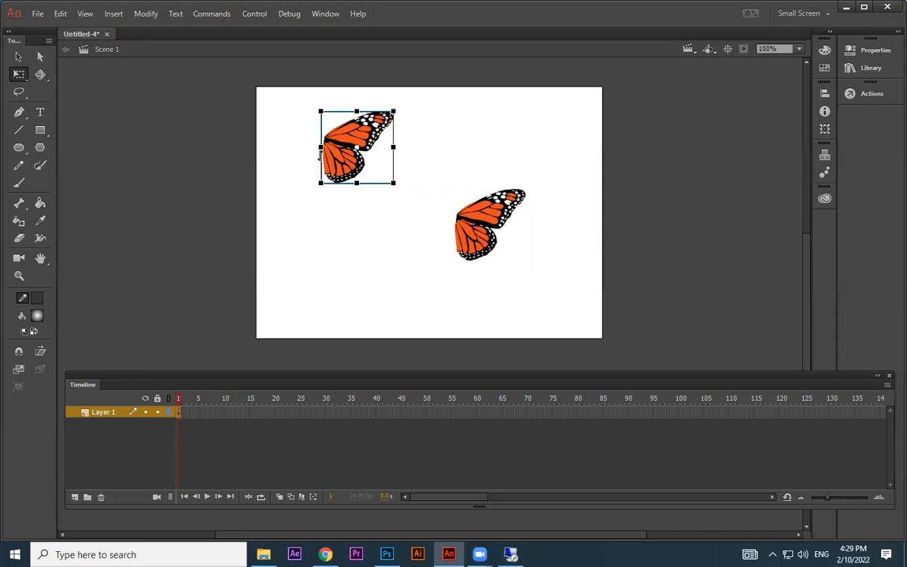
left_click_drag(384, 142, 366, 223)
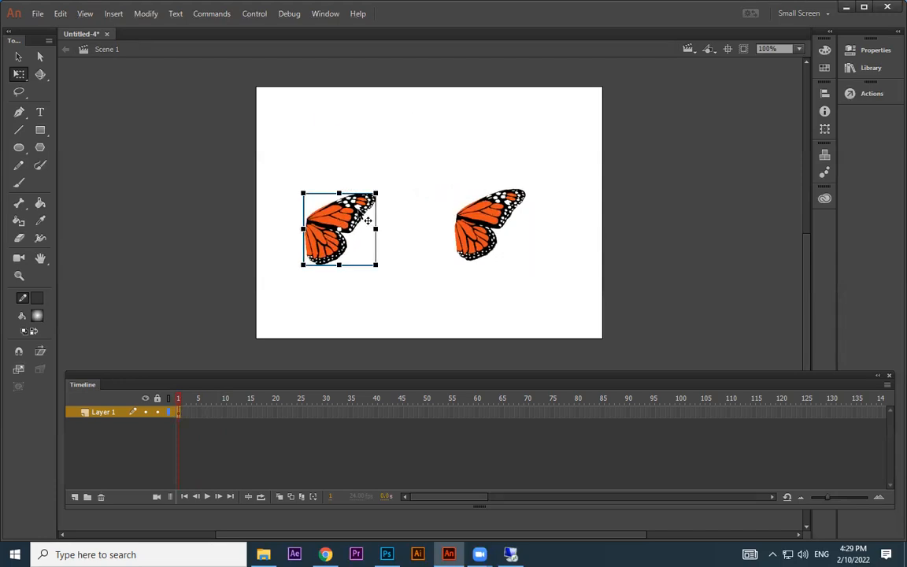
right_click(360, 225)
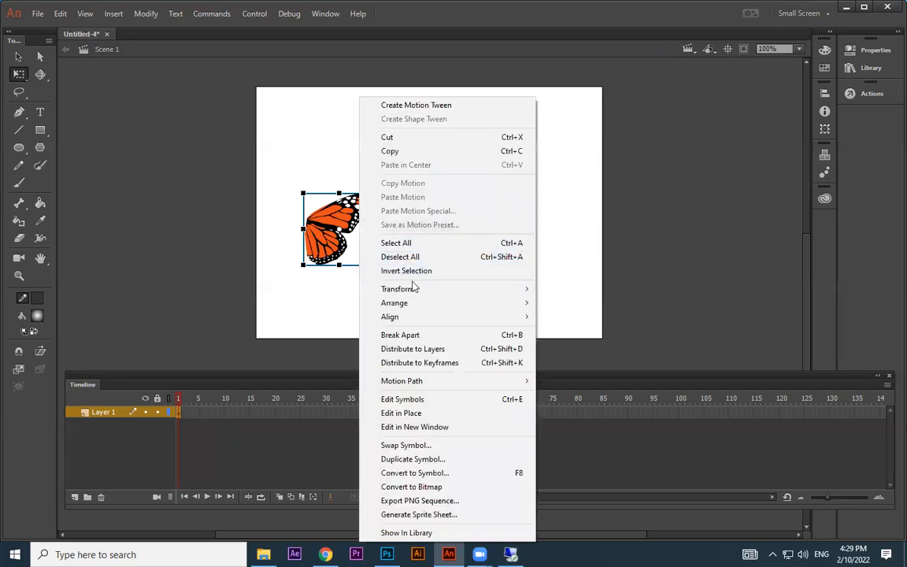
mouse_move(441, 289)
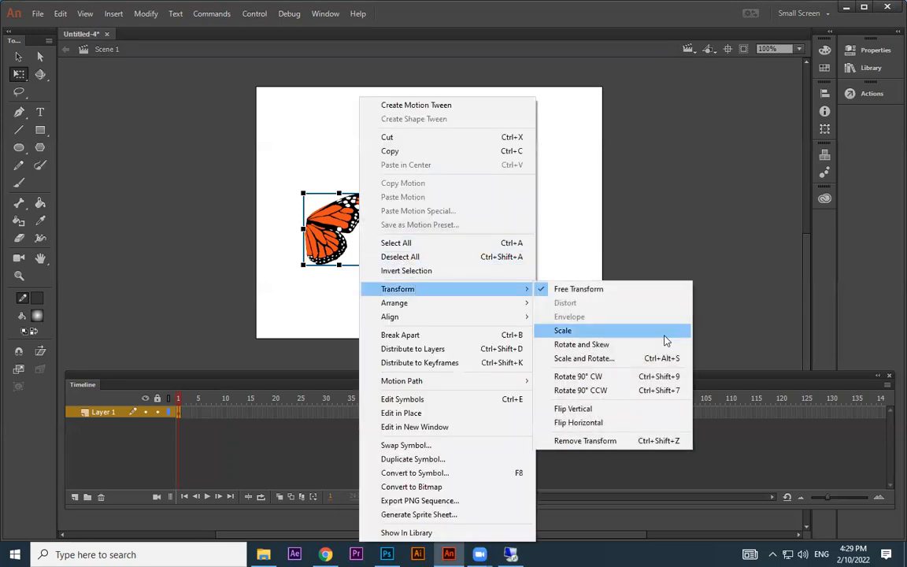
left_click(616, 429)
left_click_drag(360, 223, 445, 226)
Step: Test the movie to check both wings flapping together, and close the preview
left_click(569, 241)
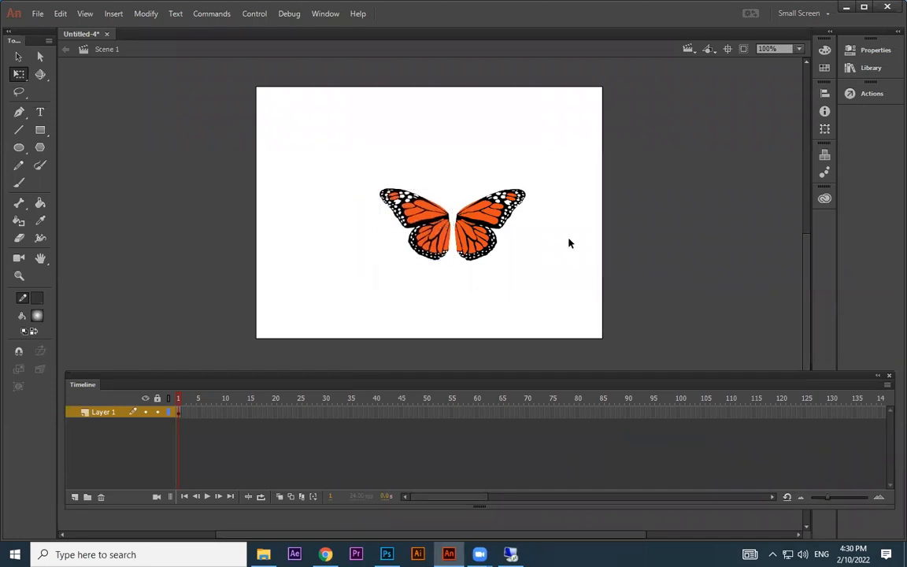
key("ctrl+Return")
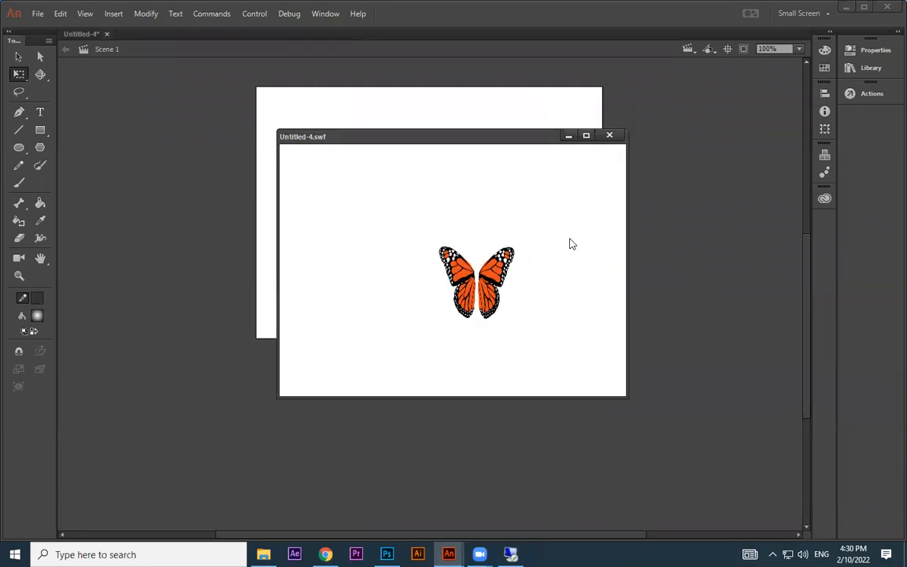
left_click(619, 135)
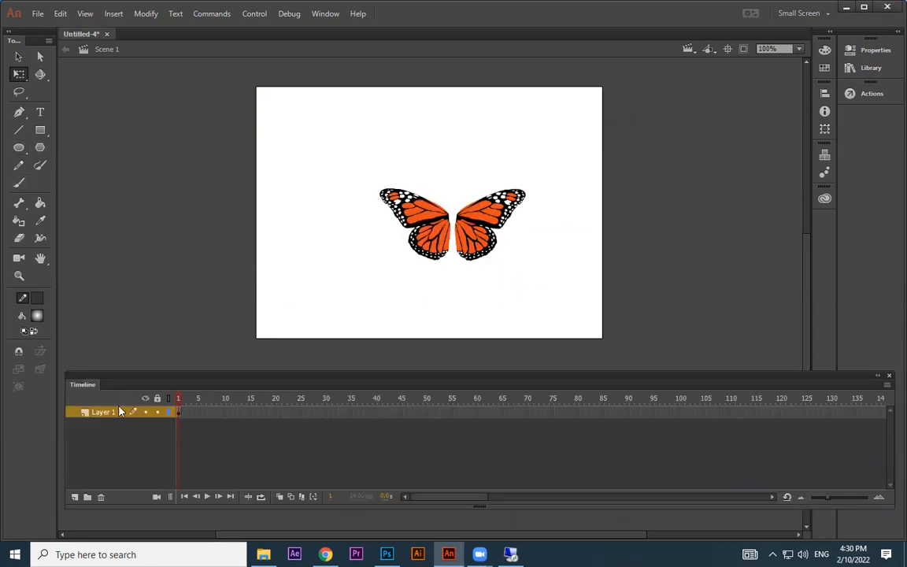
Step: Add a new layer above Layer 1 and draw a tall, narrow vertical oval left of the wings for the body
left_click(75, 497)
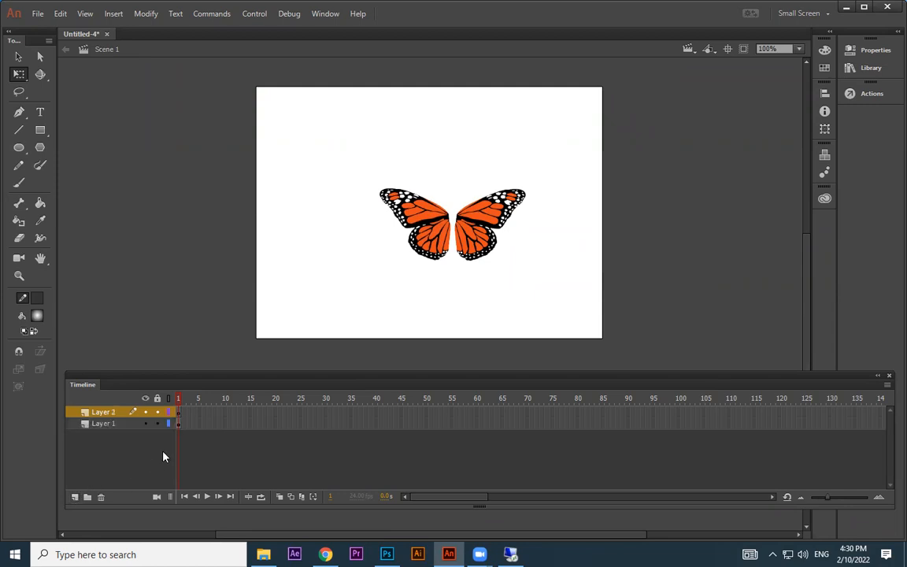
left_click(19, 147)
left_click(60, 146)
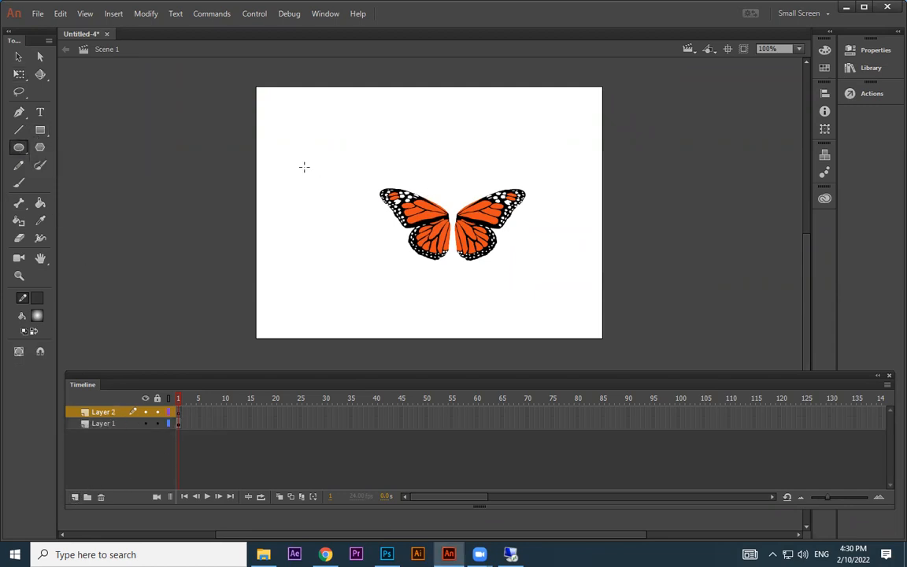
left_click_drag(327, 170, 343, 270)
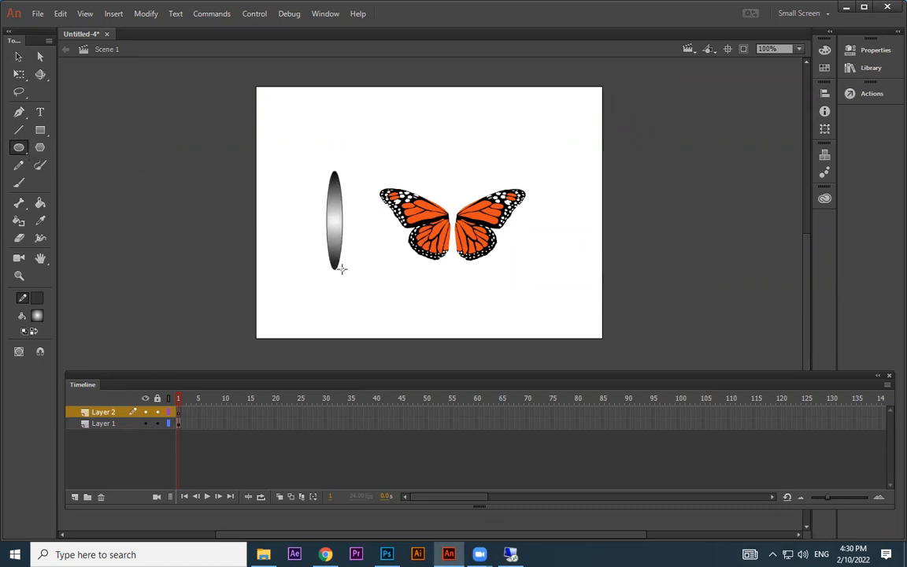
Step: Delete the oval's outline and change its gradient fill to solid dark gray #333333
left_click(18, 56)
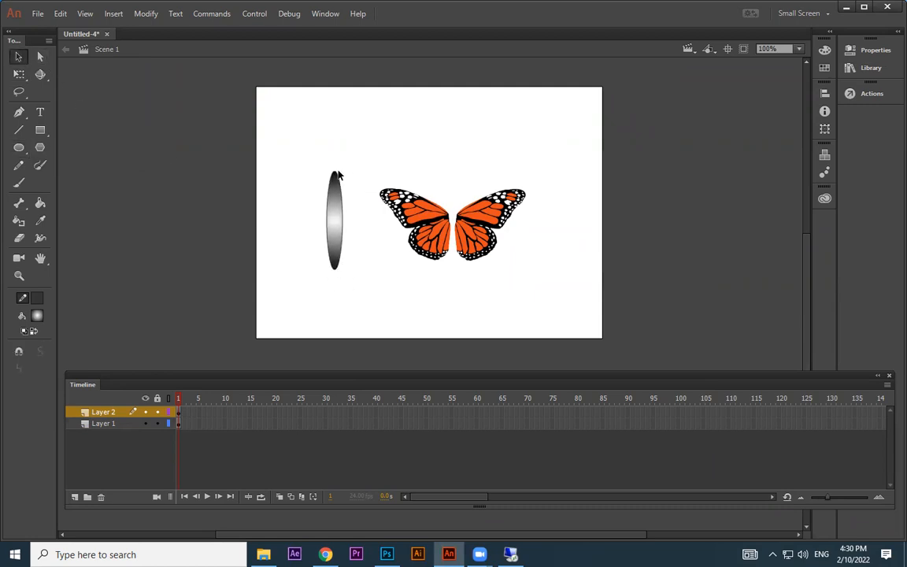
left_click(336, 178)
key("Delete")
left_click(339, 207)
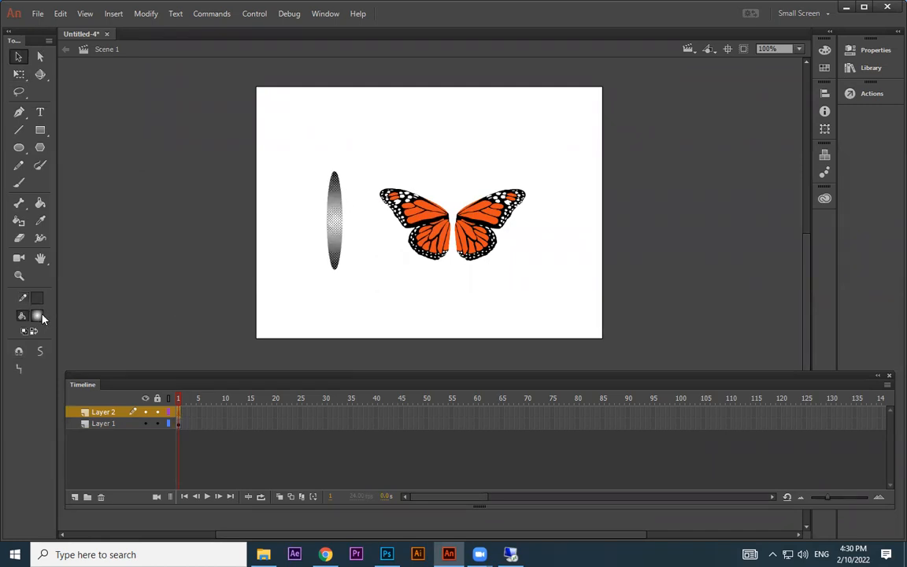
left_click(37, 315)
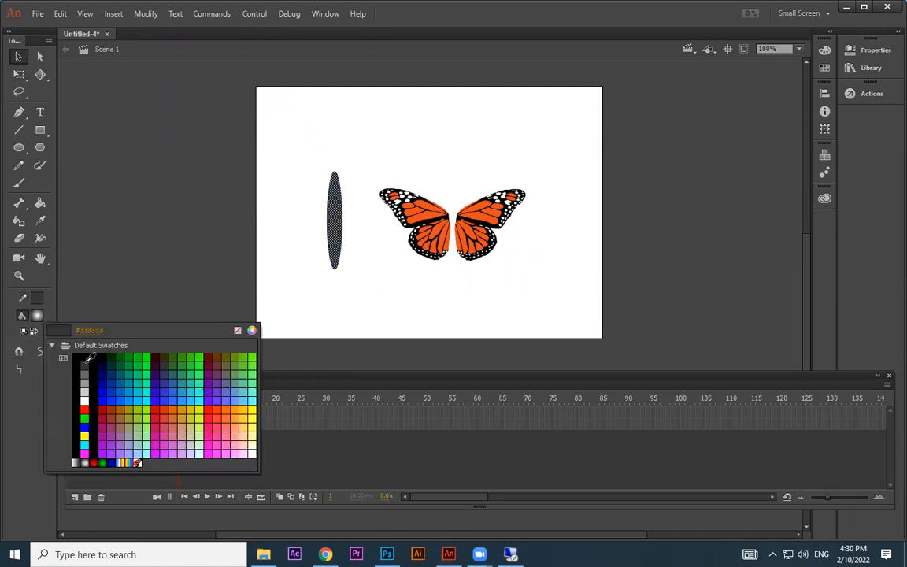
left_click(86, 363)
left_click(351, 181)
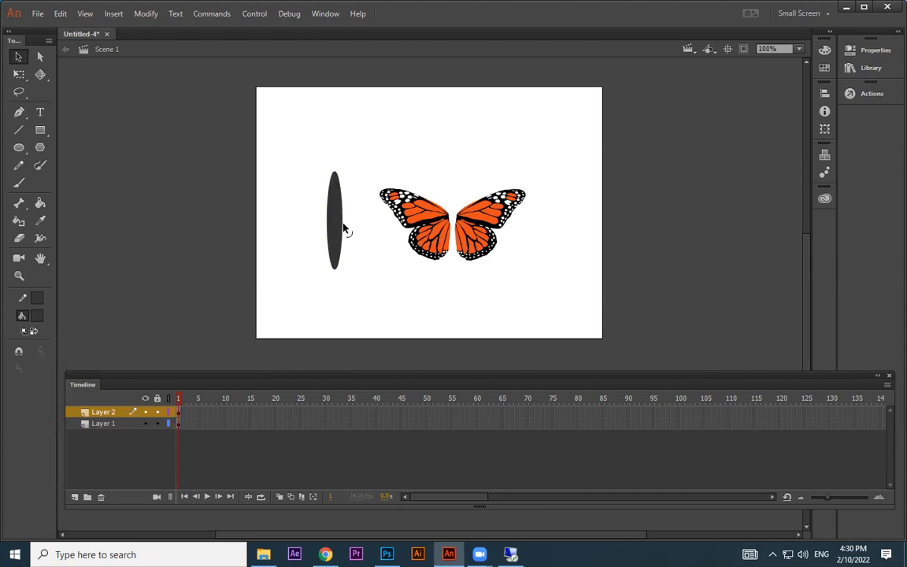
Step: Bend the edges at the upper end of the dark oval outward to shape a wider, rounded head
left_click_drag(356, 189, 290, 212)
left_click_drag(334, 175, 331, 183)
key("ctrl+equal")
key("ctrl+equal")
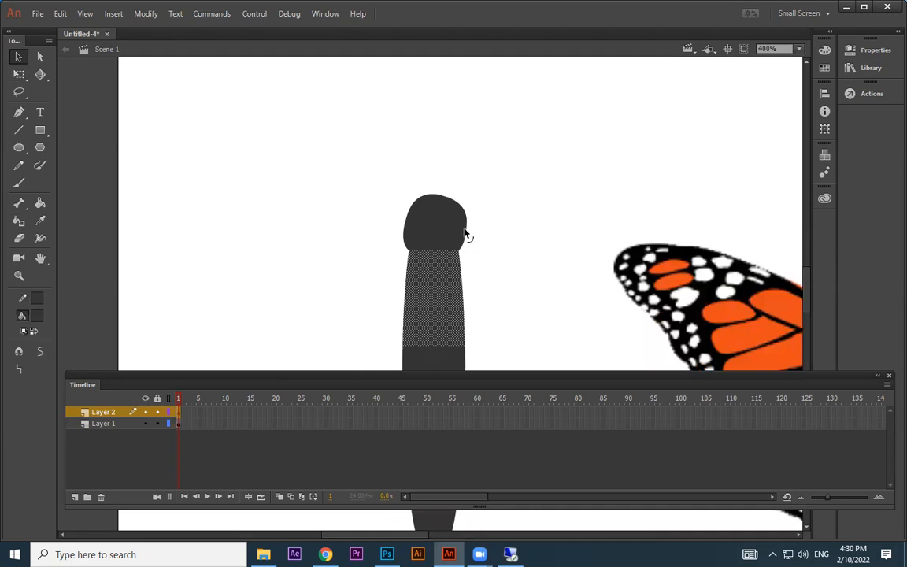
left_click_drag(425, 200, 413, 205)
Step: Pull in the sides of the butterfly body below the head so it tapers towards the lower tip
left_click_drag(486, 301, 494, 100)
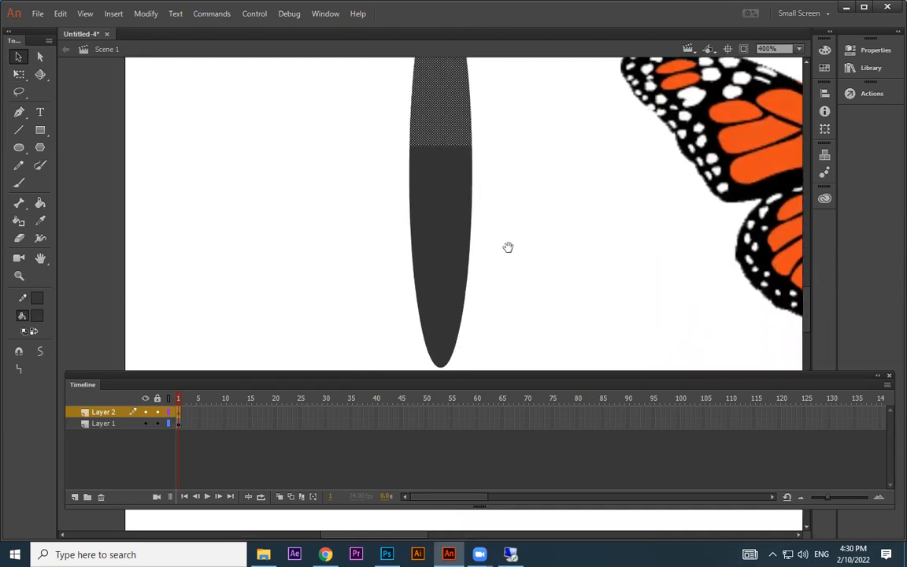
left_click(519, 196)
left_click_drag(472, 187, 416, 192)
key("ctrl+minus")
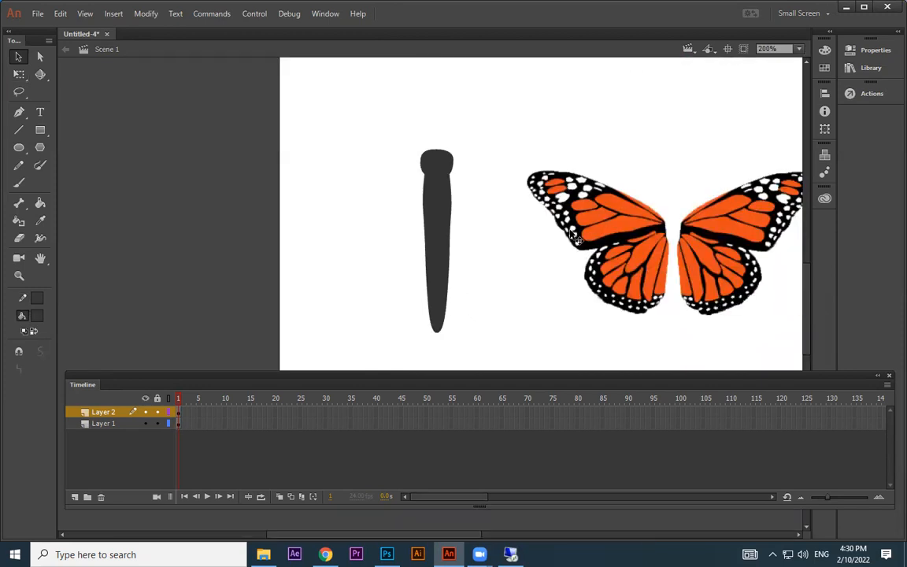
Step: Draw a short slanted line rising from the right part of the head and bend it into a curved antenna
left_click(18, 130)
key("ctrl+equal")
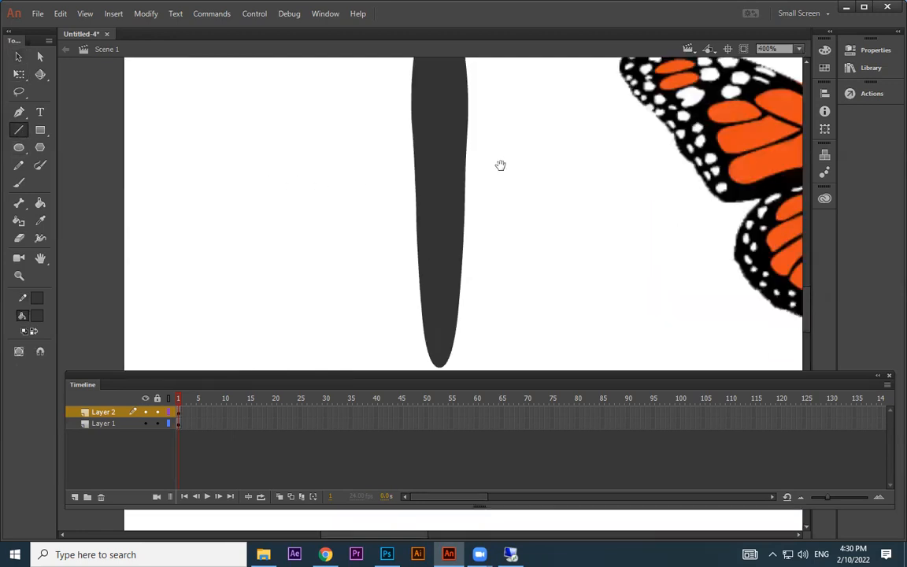
scroll(500, 164, "up", 5)
left_click_drag(442, 226, 472, 166)
left_click(19, 57)
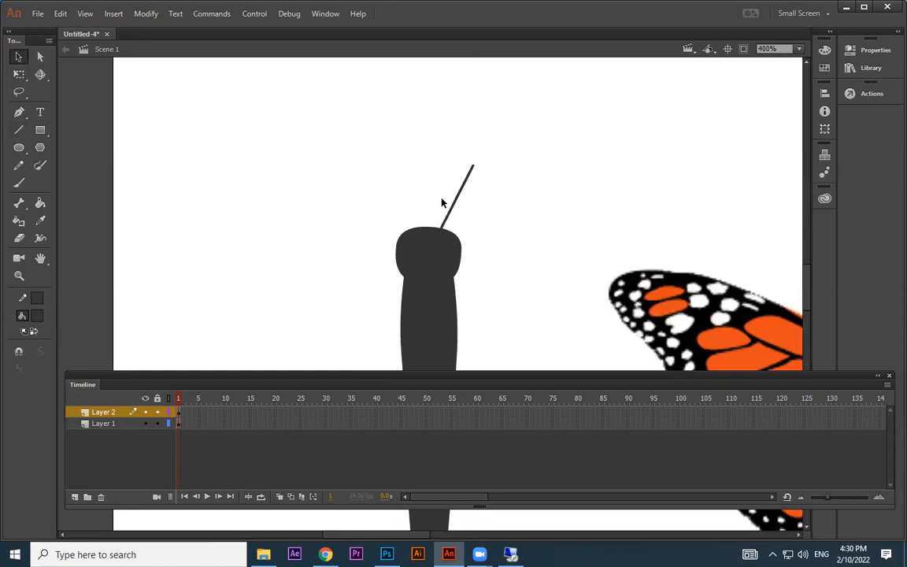
left_click_drag(453, 207, 445, 204)
Step: Duplicate the antenna, flip the copy horizontally and attach it to the left part of the head
left_click(464, 179)
key("ctrl+v")
left_click_drag(443, 275, 393, 162)
right_click(378, 173)
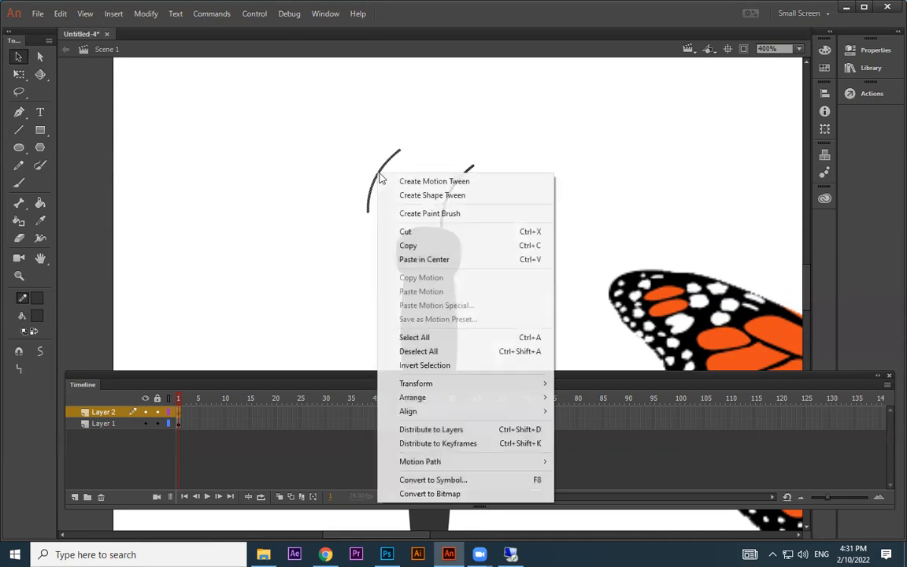
mouse_move(449, 386)
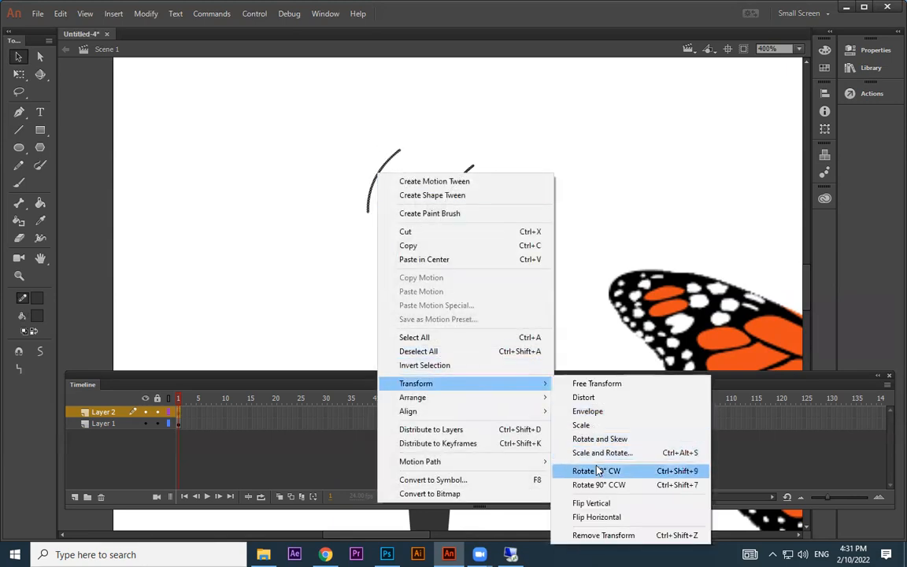
left_click(605, 516)
left_click_drag(405, 214, 424, 234)
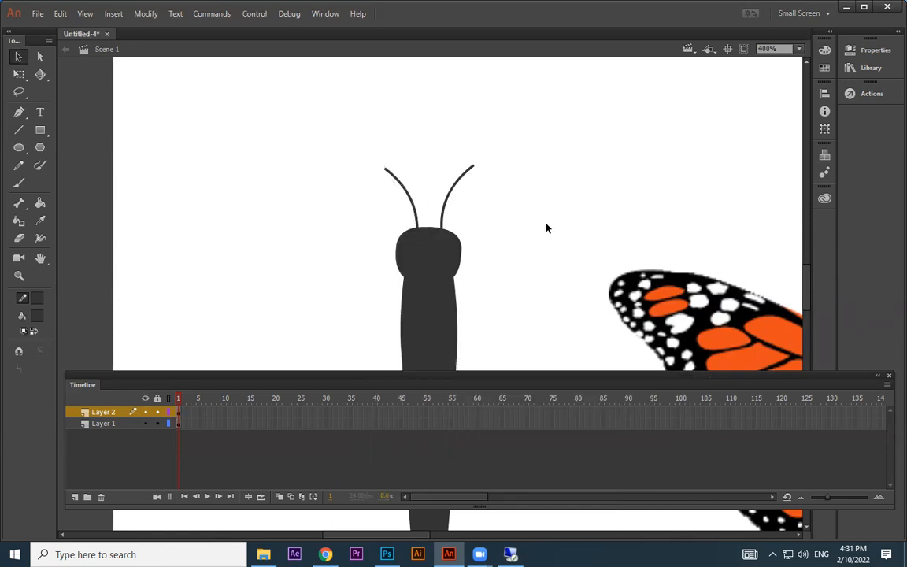
Step: Scale the body and antennae down together to roughly the wings' height and place them between the two wings
key("ctrl+minus")
key("ctrl+minus")
left_click_drag(480, 234, 406, 340)
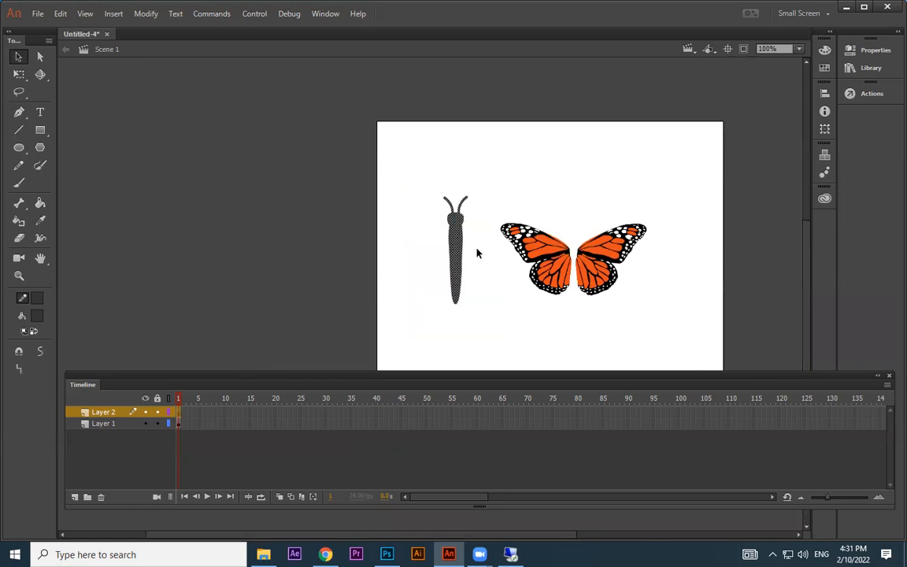
left_click(19, 73)
left_click_drag(474, 202, 577, 251)
left_click_drag(575, 249, 576, 250)
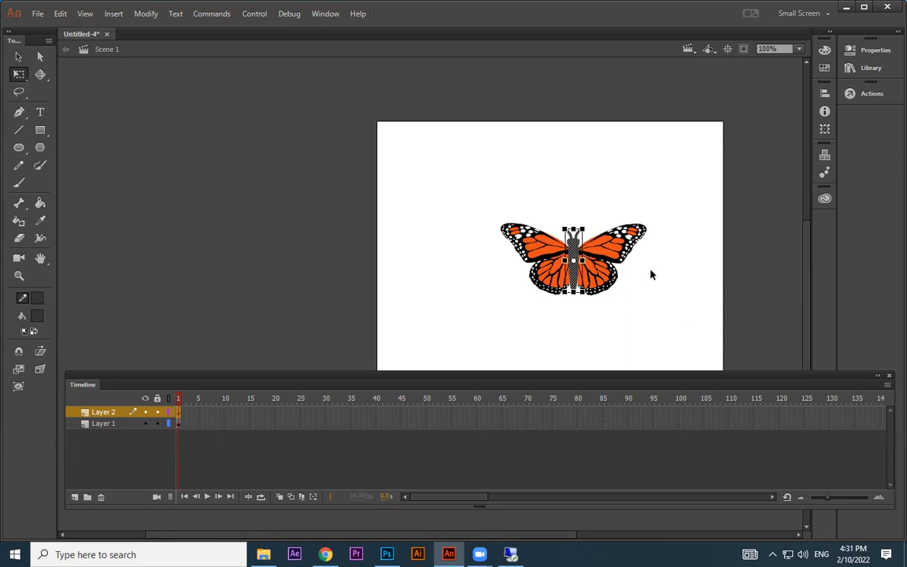
left_click(681, 295)
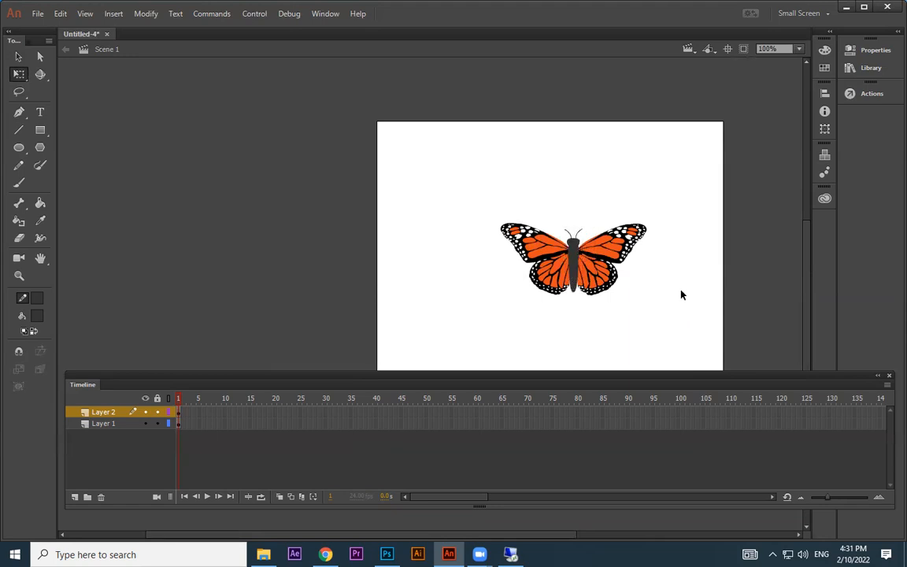
Step: Change the body's fill to a custom dark brown shade with the Color Picker
key("ctrl+=")
left_click(508, 208)
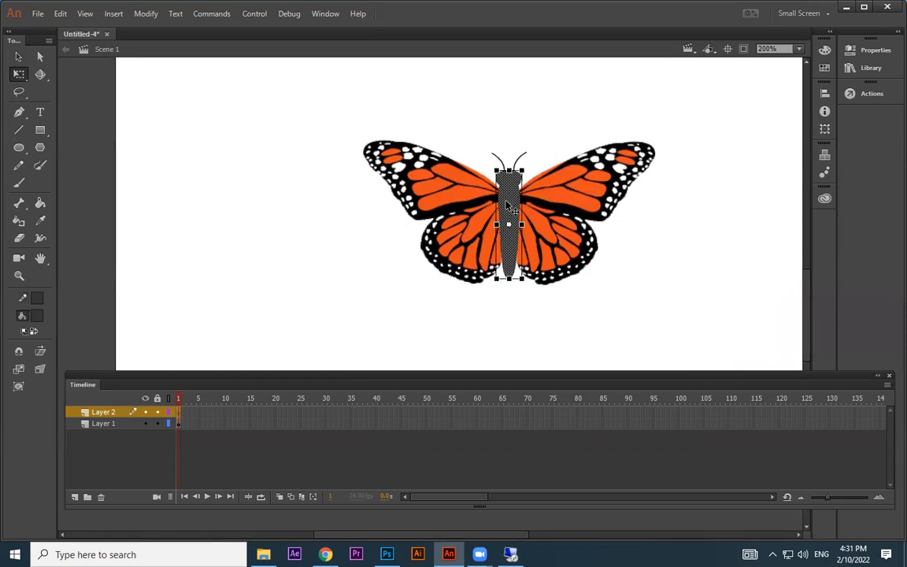
left_click_drag(599, 145, 577, 121)
left_click(681, 127)
key("ctrl+minus")
key("ctrl+minus")
key("ctrl+=")
key("ctrl+=")
left_click_drag(485, 304, 503, 221)
left_click(502, 225)
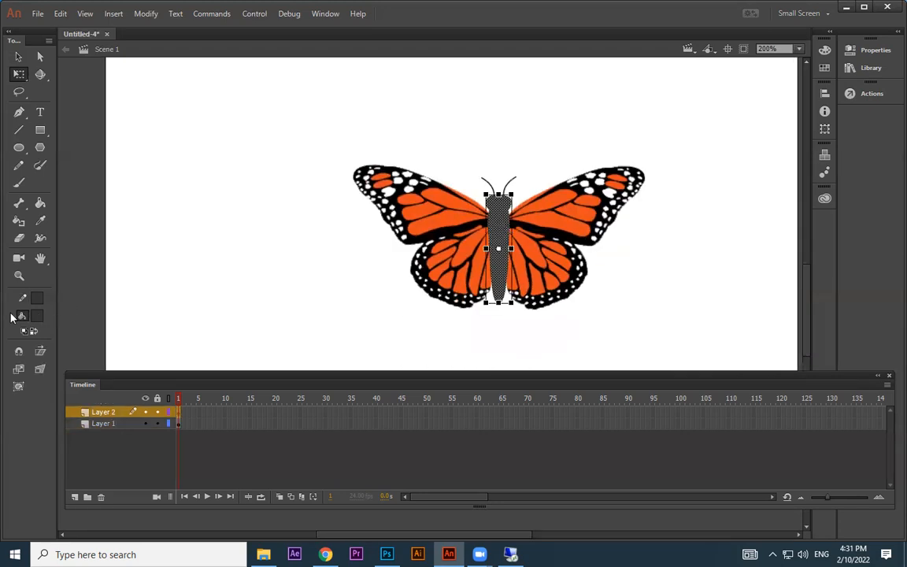
left_click(38, 316)
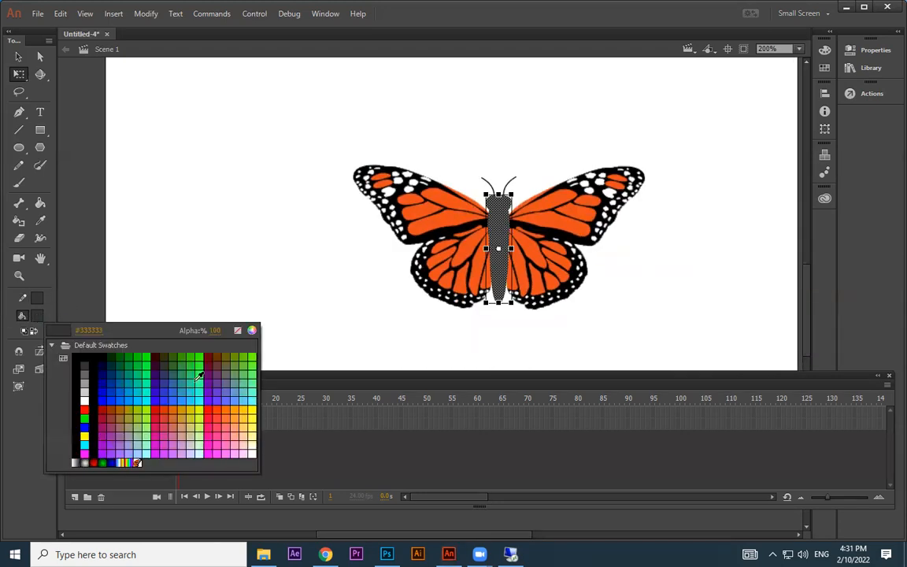
left_click(251, 328)
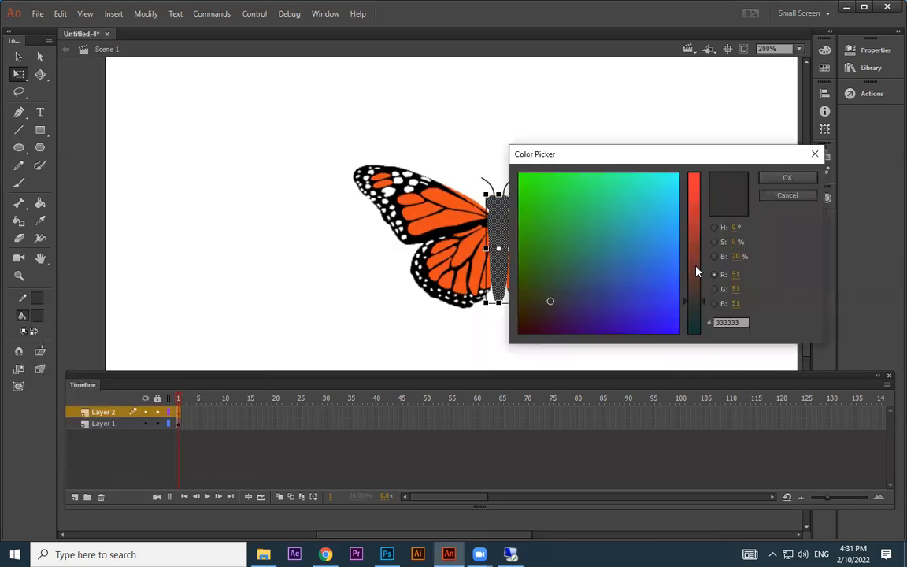
left_click(548, 302)
left_click(543, 305)
left_click(542, 308)
left_click(788, 180)
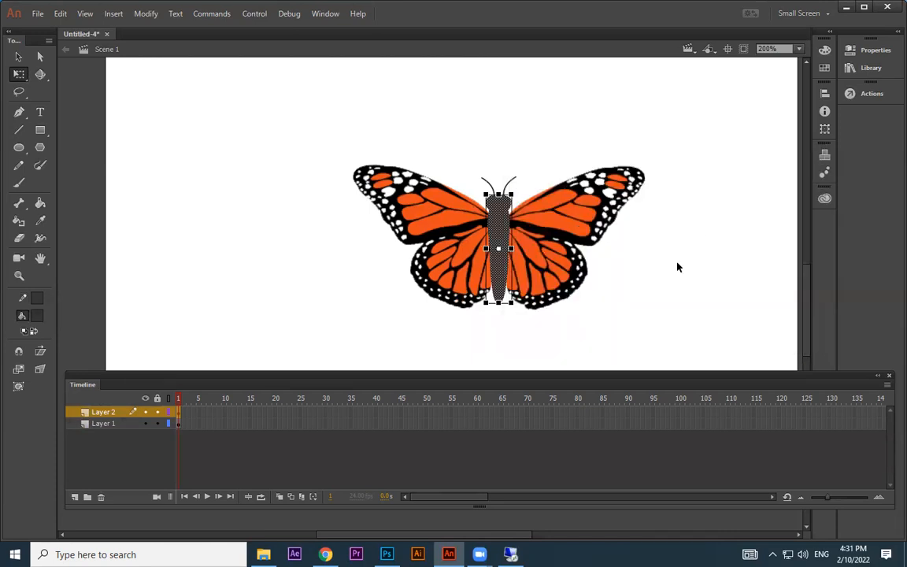
Step: Test the movie at 100% view to check the wing flapping with the body, and close the preview
key("ctrl+minus")
key("ctrl+minus")
key("ctrl+1")
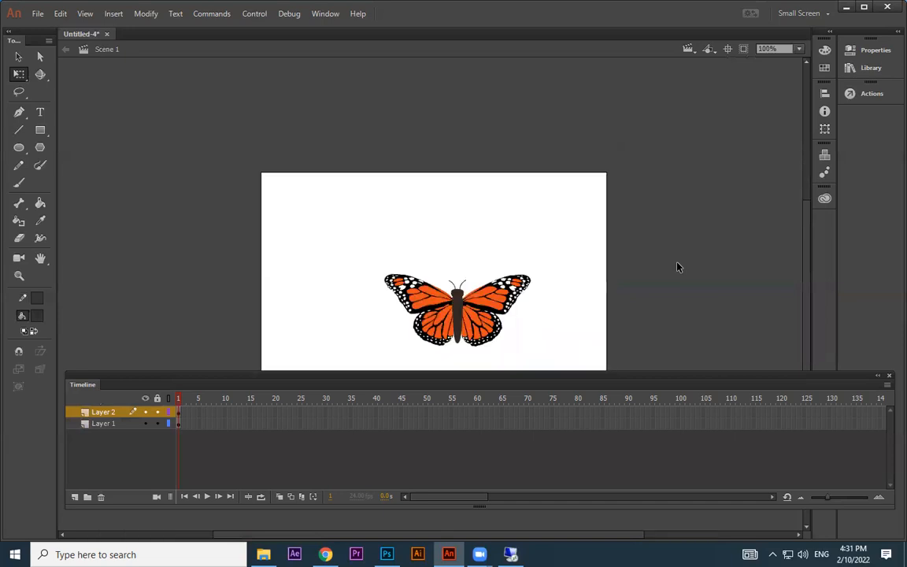
key("ctrl+Return")
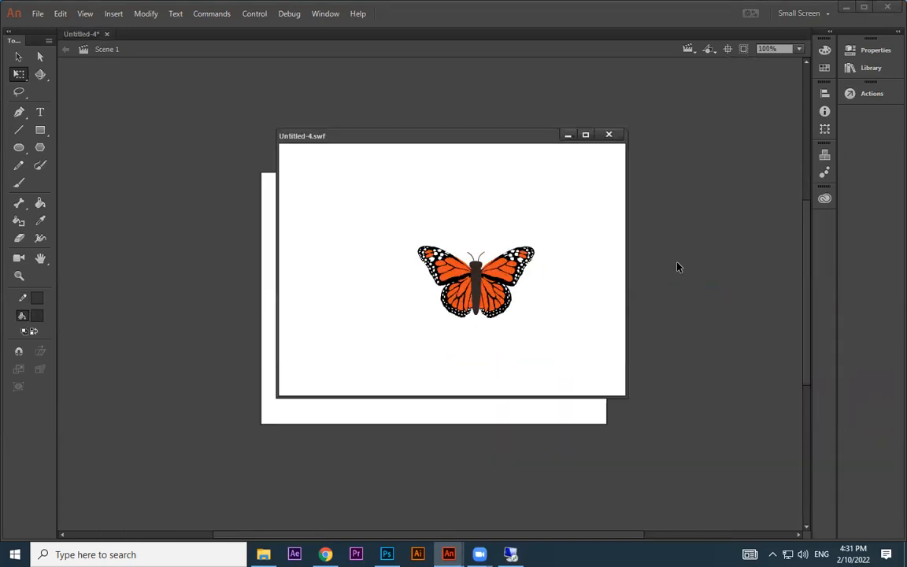
left_click(607, 134)
left_click_drag(496, 303, 536, 226)
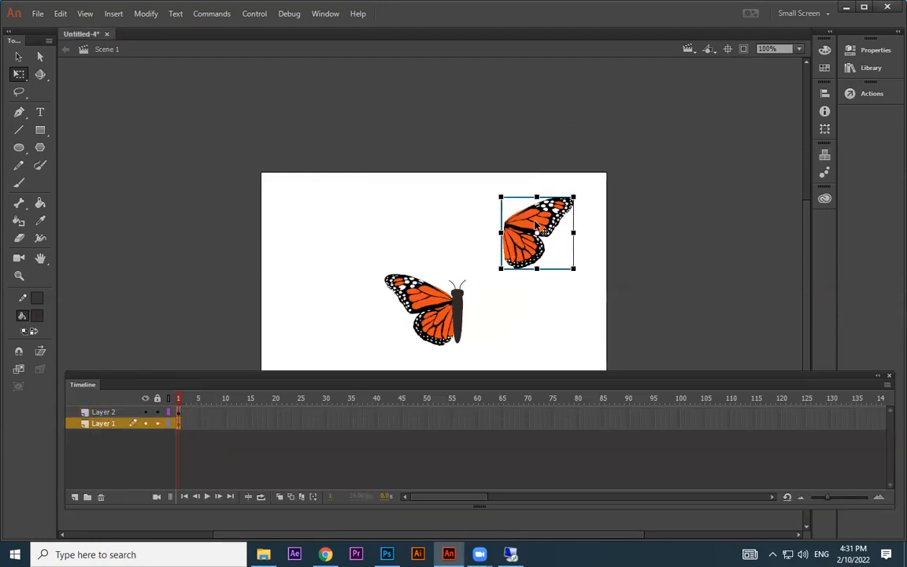
key("ctrl+z")
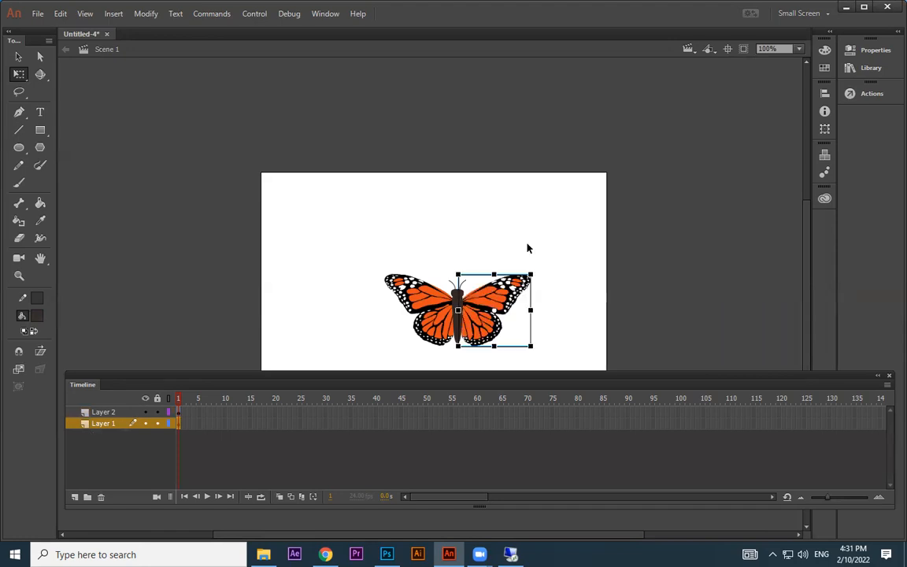
key("ctrl+z")
key("ctrl+z")
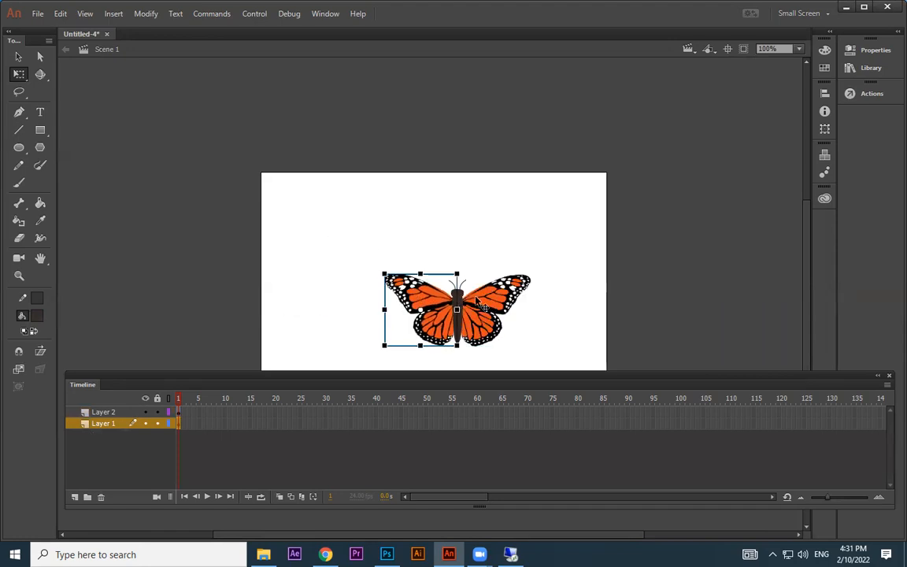
Step: Select both wings, the body and the antennae and convert them into one Movie Clip symbol named bfly
left_click(574, 250)
left_click_drag(584, 254, 606, 220)
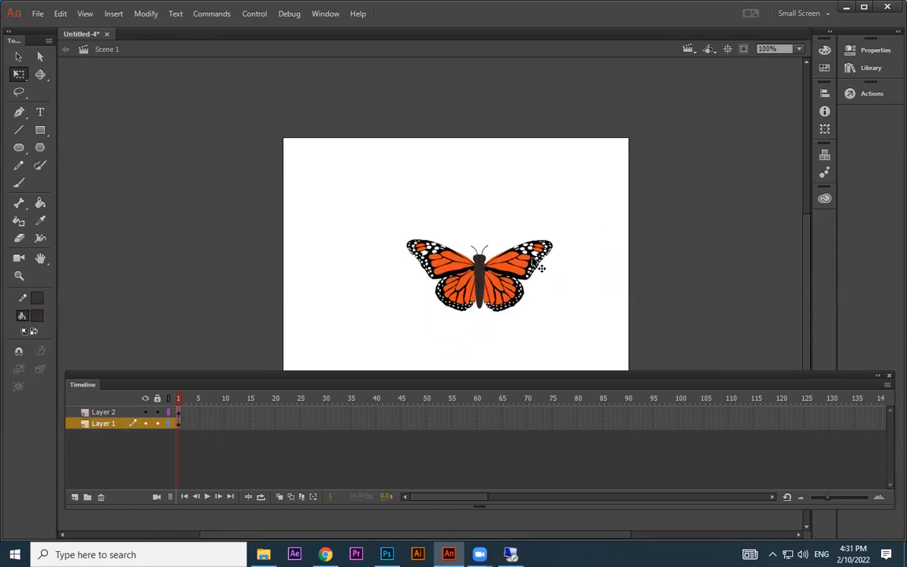
left_click(542, 269)
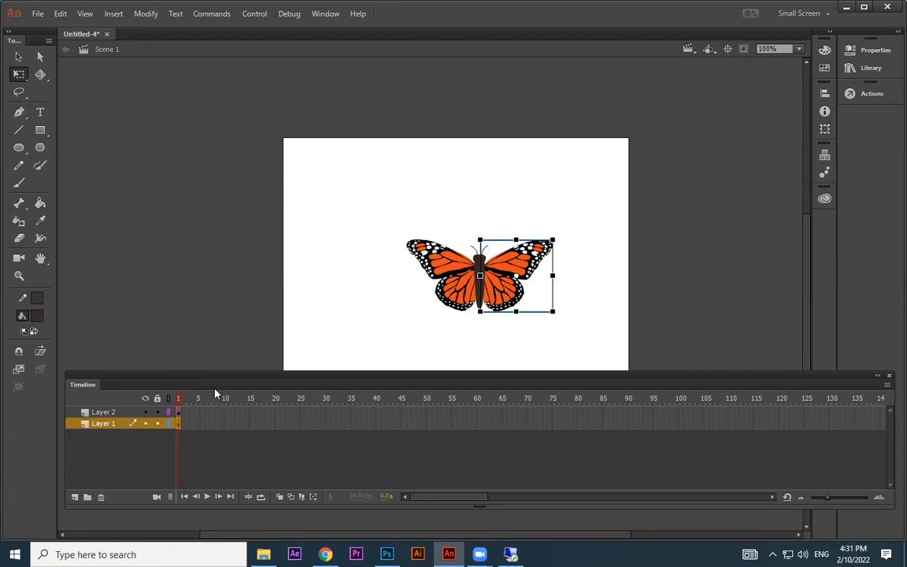
left_click(460, 254)
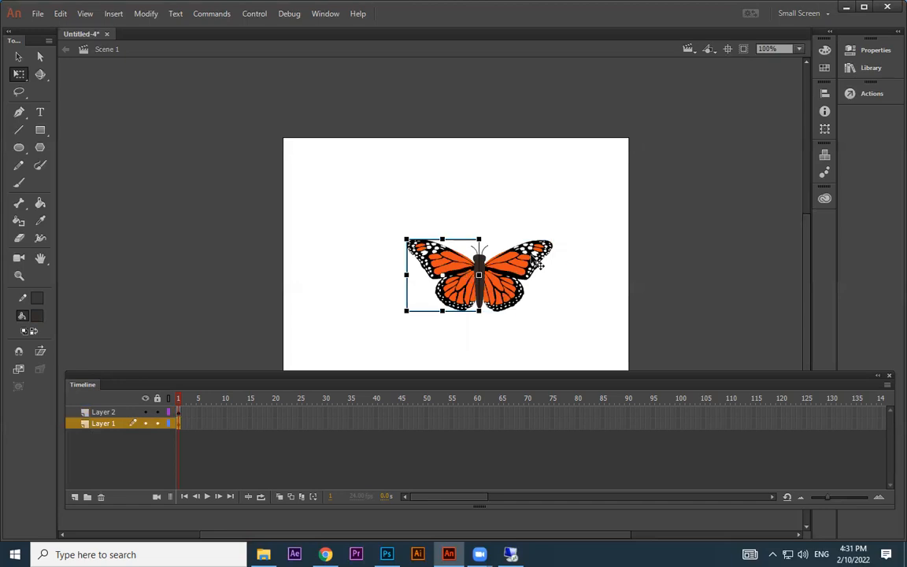
left_click(572, 224)
left_click_drag(596, 183, 334, 362)
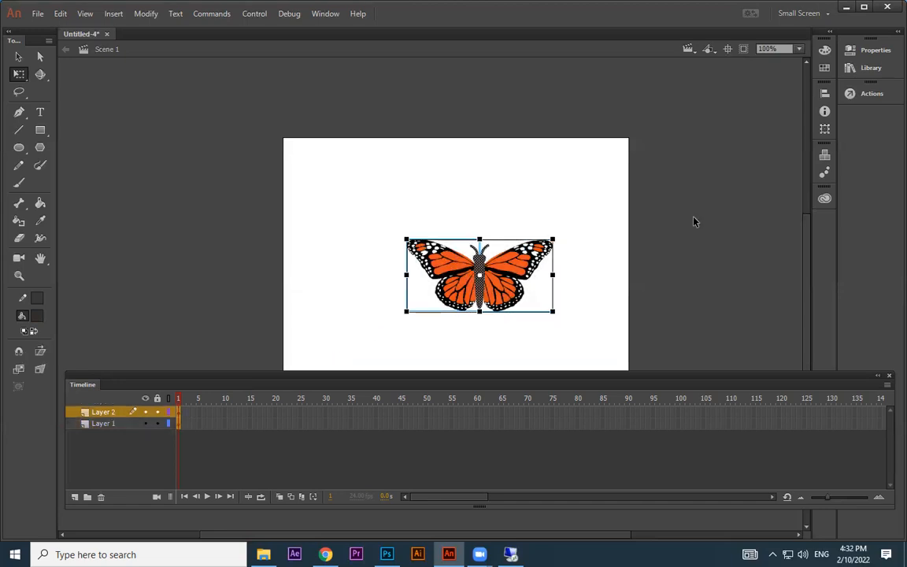
left_click_drag(593, 196, 374, 337)
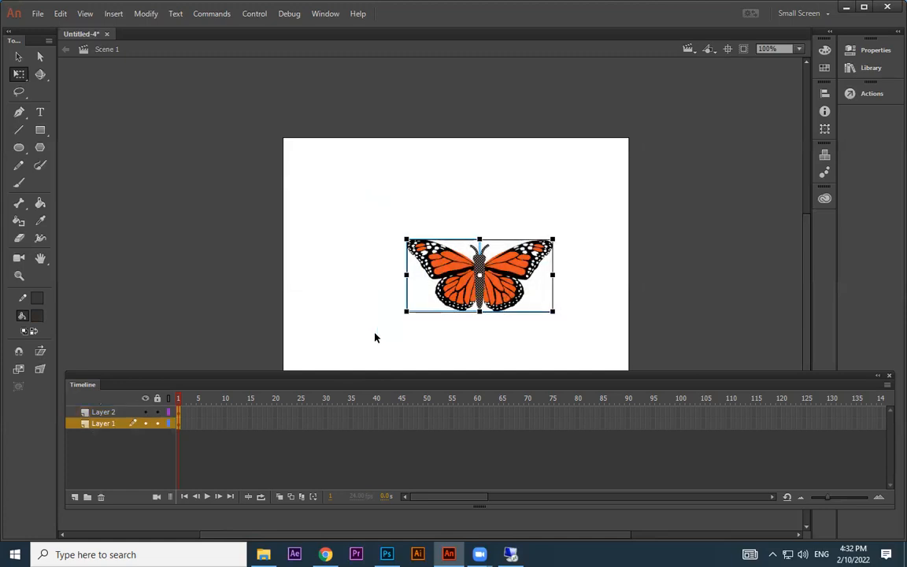
key("F8")
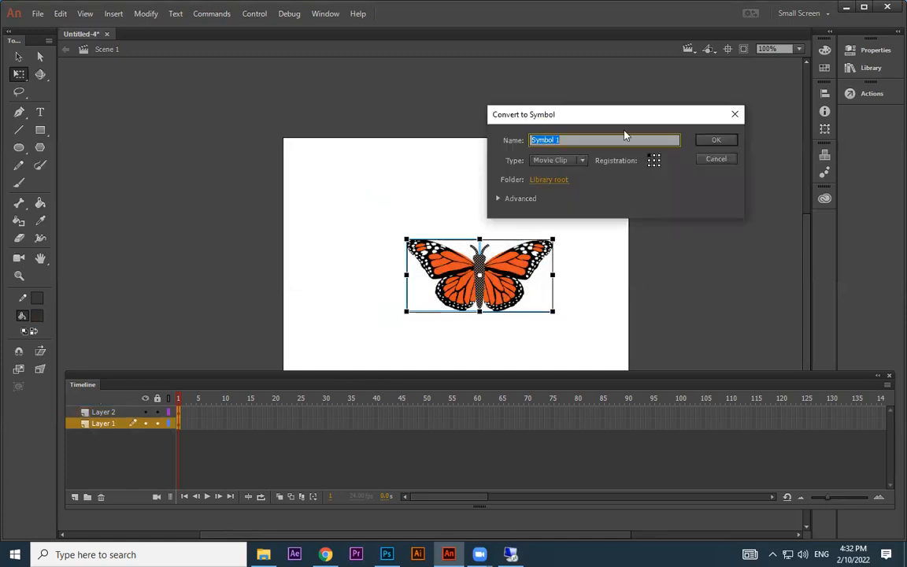
type("bfly")
left_click(717, 141)
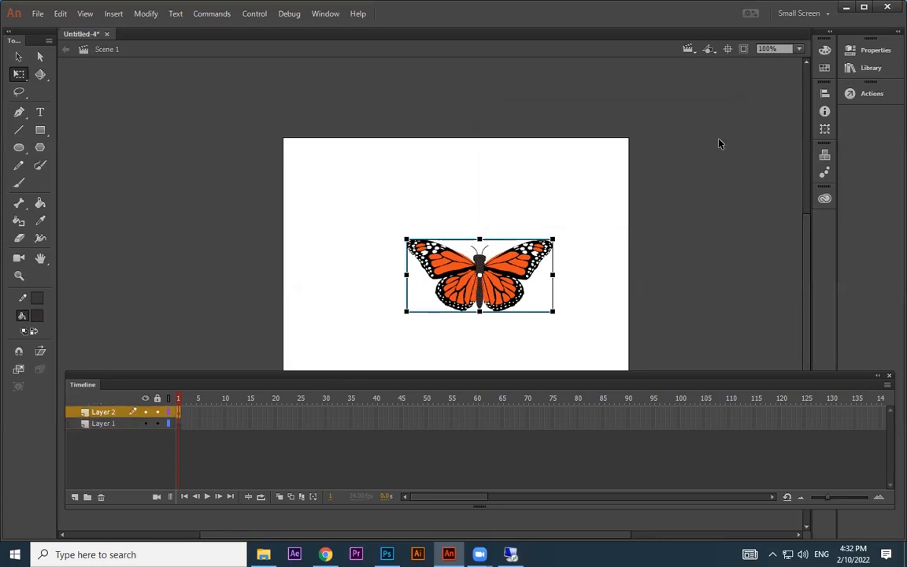
Step: Move the butterfly symbol slightly up on the stage and delete the empty Layer 1
left_click(541, 191)
left_click_drag(518, 278, 519, 249)
left_click(123, 429)
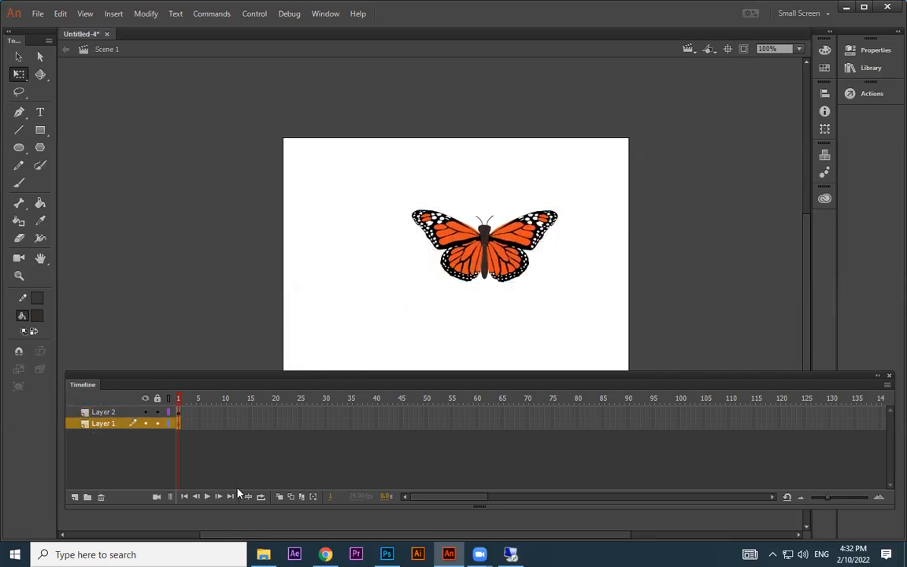
left_click(101, 498)
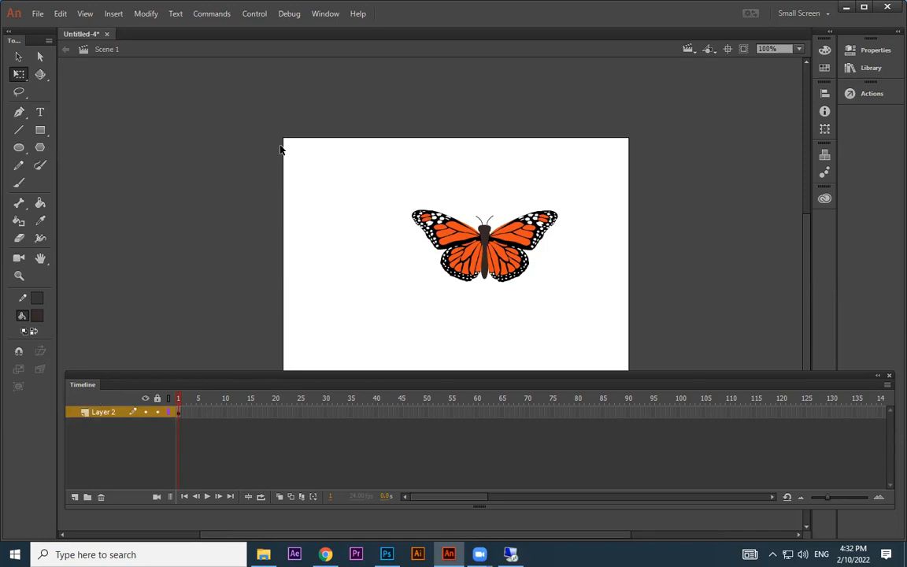
Step: Examine the nested wing animation by opening bfly and its wngs symbol, scrubbing to about frame 10, and returning to Scene 1
double_click(508, 250)
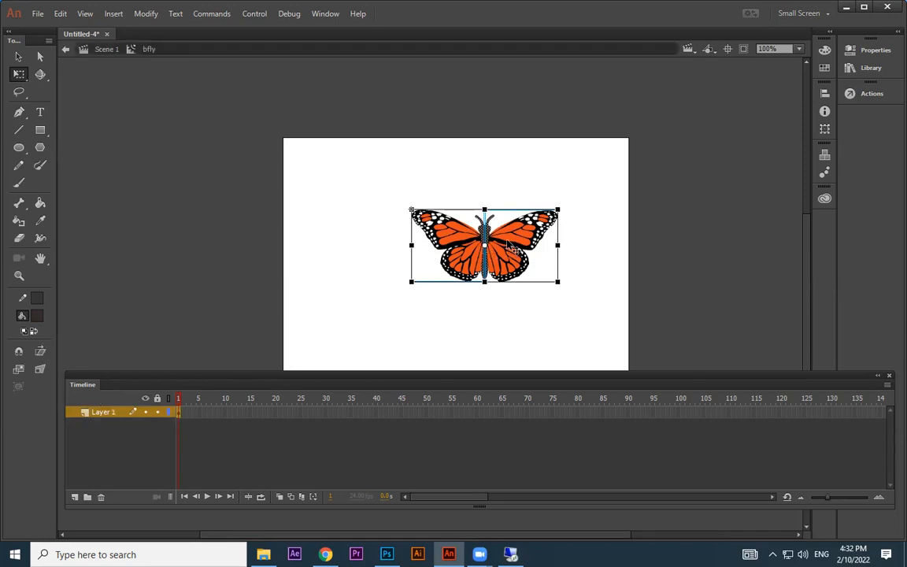
double_click(510, 245)
mouse_move(221, 399)
left_mouse_down()
mouse_move(198, 401)
mouse_move(231, 397)
left_mouse_up()
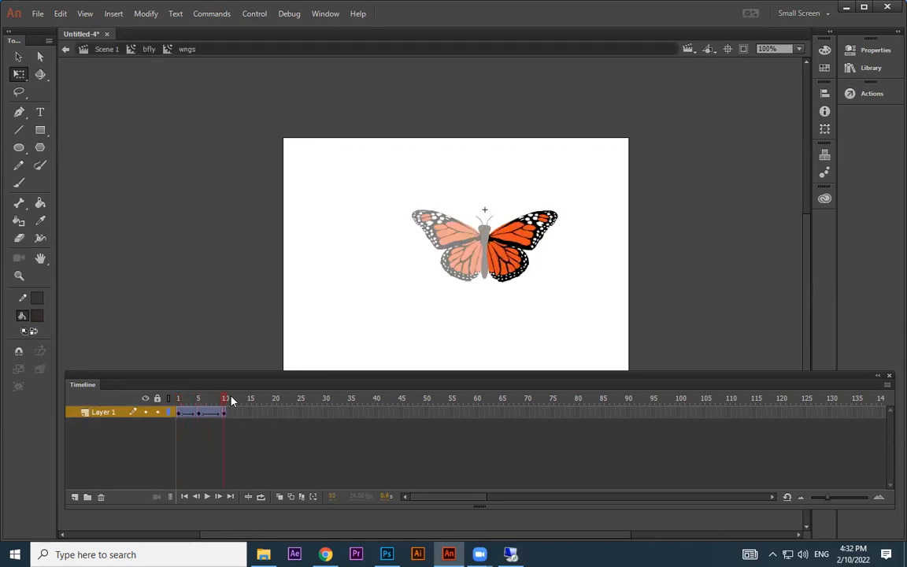
double_click(414, 291)
left_click(289, 319)
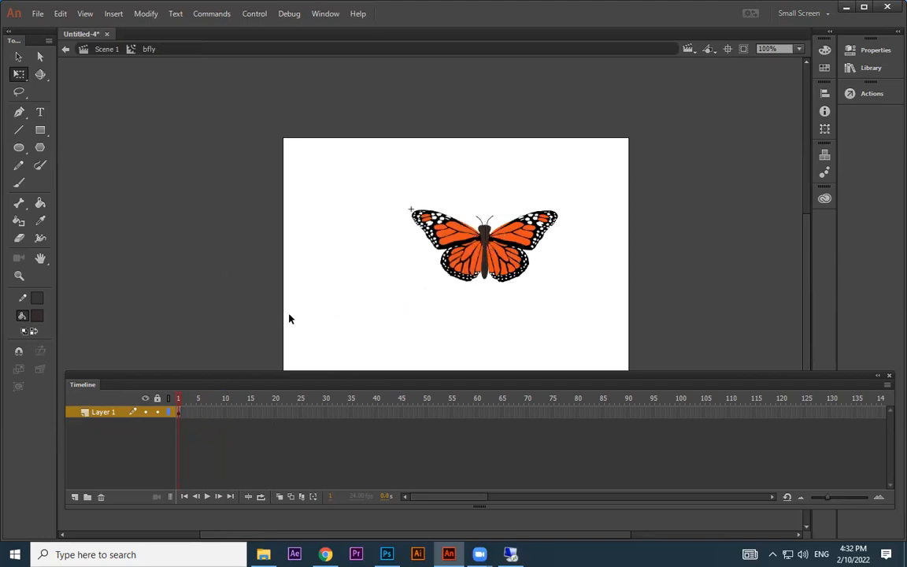
left_click(104, 49)
Step: Examine the body and right wing as separate parts inside the bfly symbol and return to Scene 1
left_click(517, 291)
left_click_drag(485, 236, 488, 252)
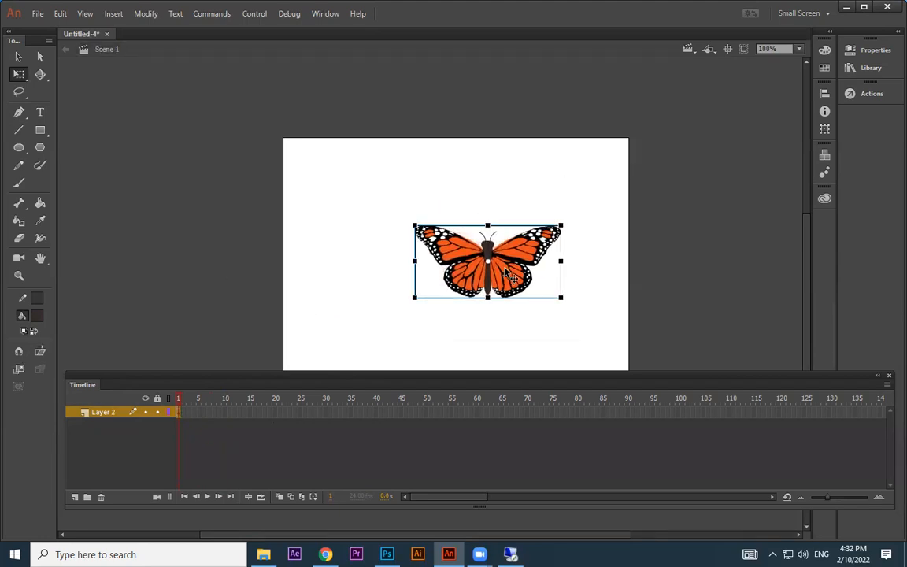
double_click(488, 252)
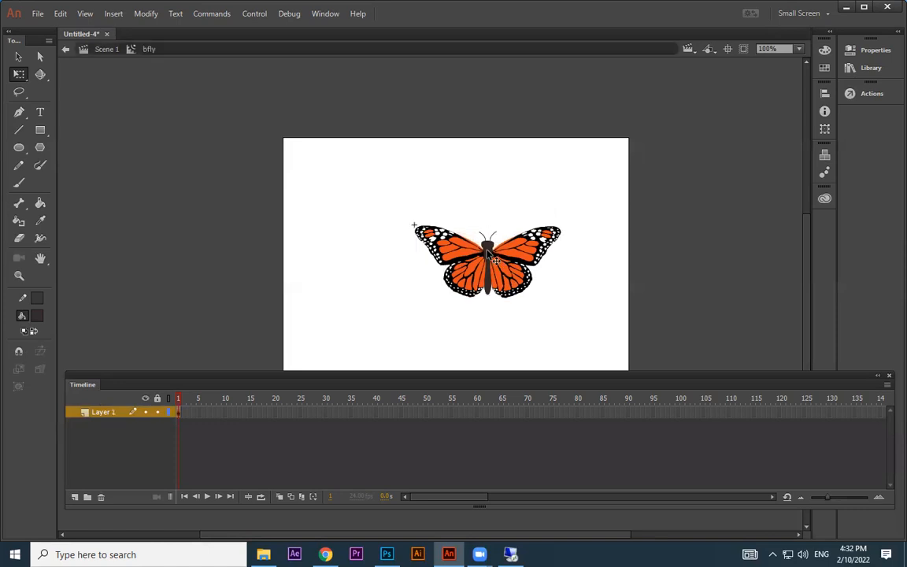
left_click(486, 252)
left_click(518, 253)
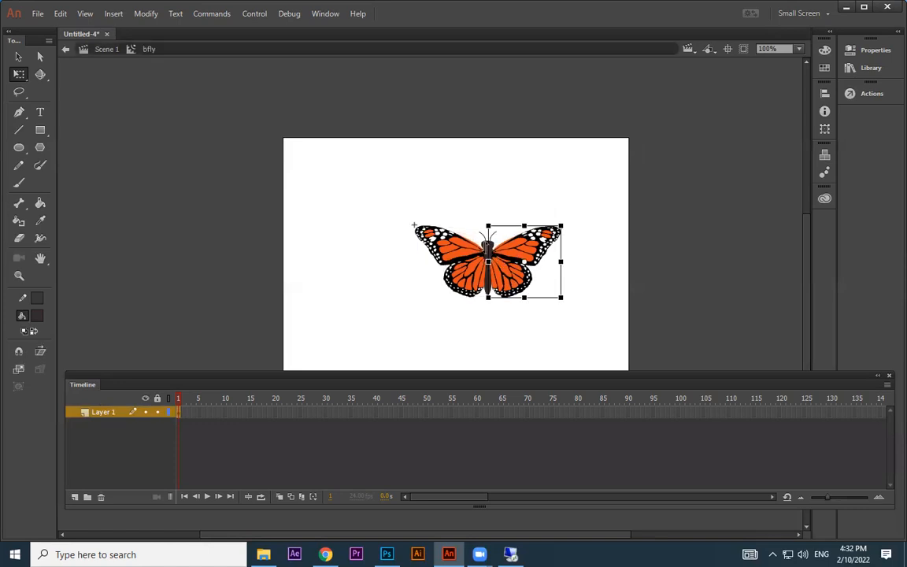
left_click(494, 308)
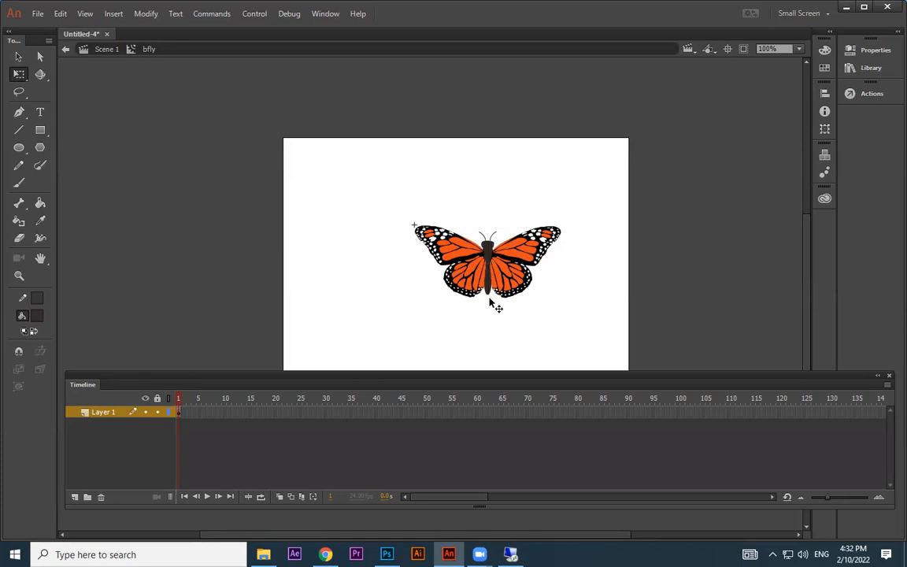
left_click(488, 298)
left_click(502, 252)
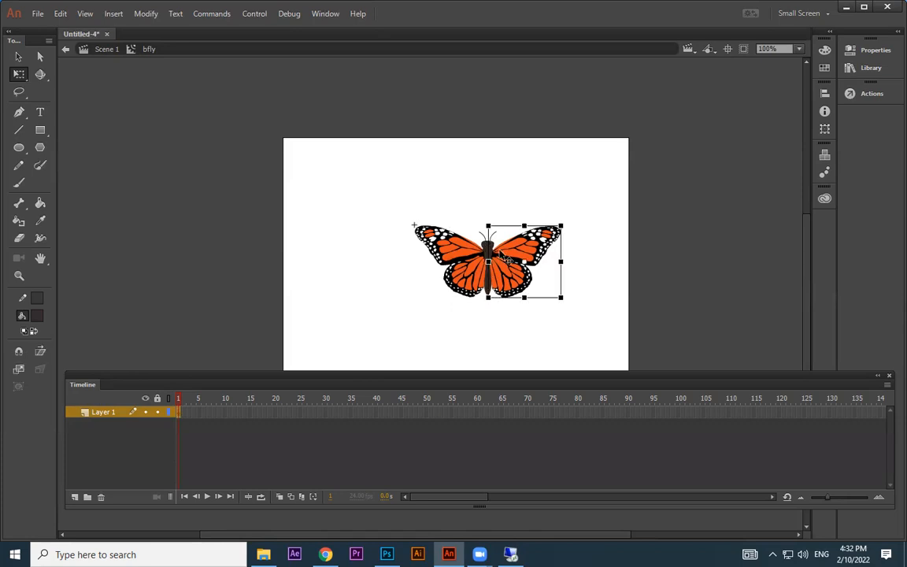
double_click(635, 315)
Step: Shift the butterfly slightly on the stage, test the movie to check the flapping, and close the preview
left_click_drag(504, 285, 506, 261)
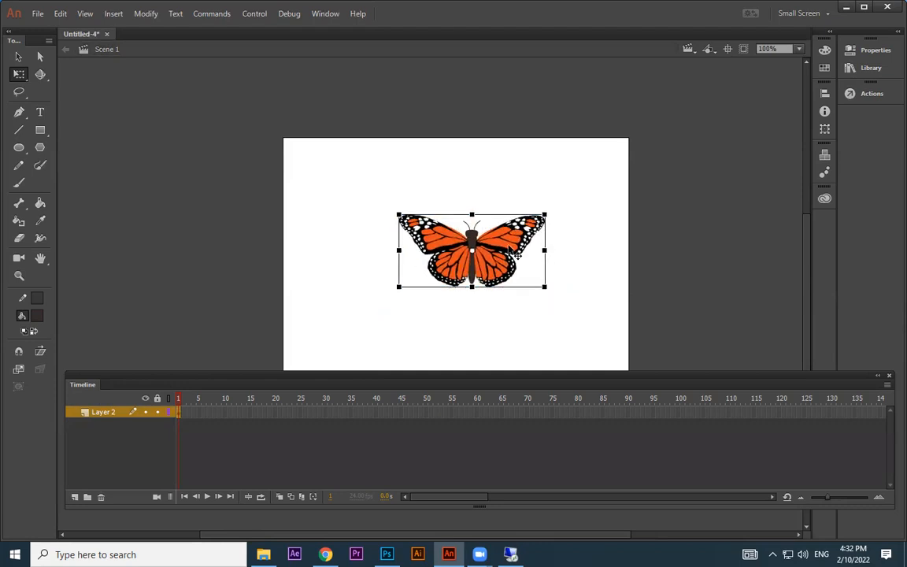
key("ctrl+Return")
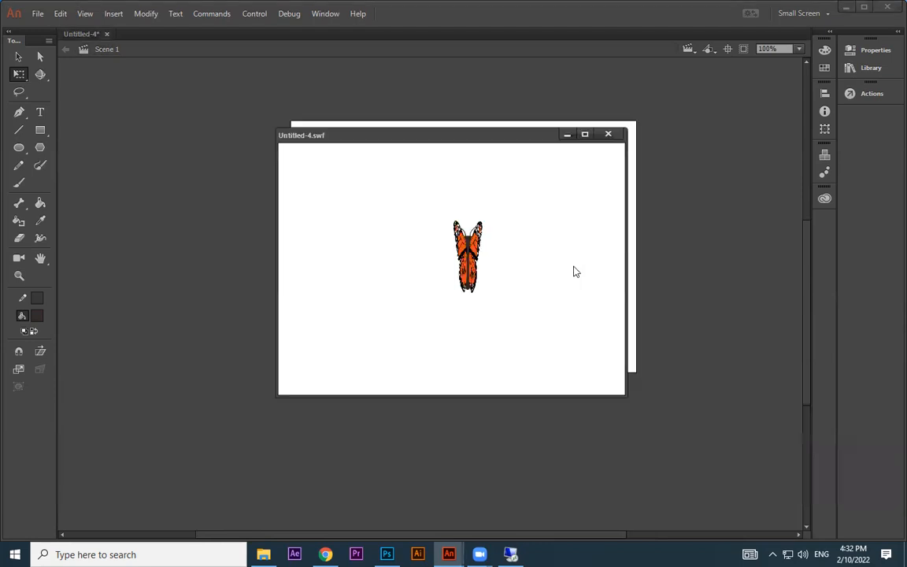
left_click(609, 135)
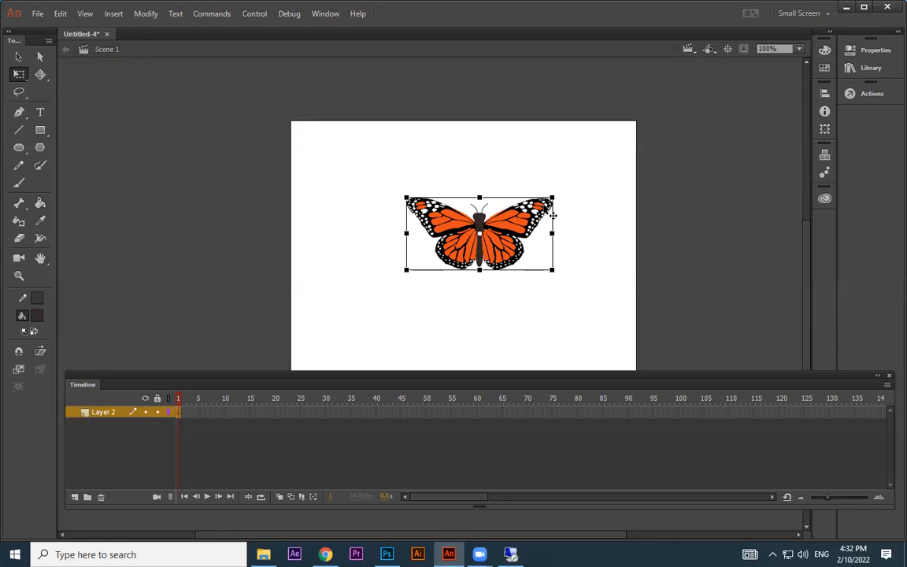
Step: Scale the butterfly down to about half its size and move it to the lower-left area of the stage
mouse_move(553, 196)
left_mouse_down()
mouse_move(514, 224)
mouse_move(515, 217)
mouse_move(385, 334)
mouse_move(550, 179)
mouse_move(550, 187)
left_mouse_up()
key("ctrl+z")
key("space")
left_click_drag(556, 261, 586, 189)
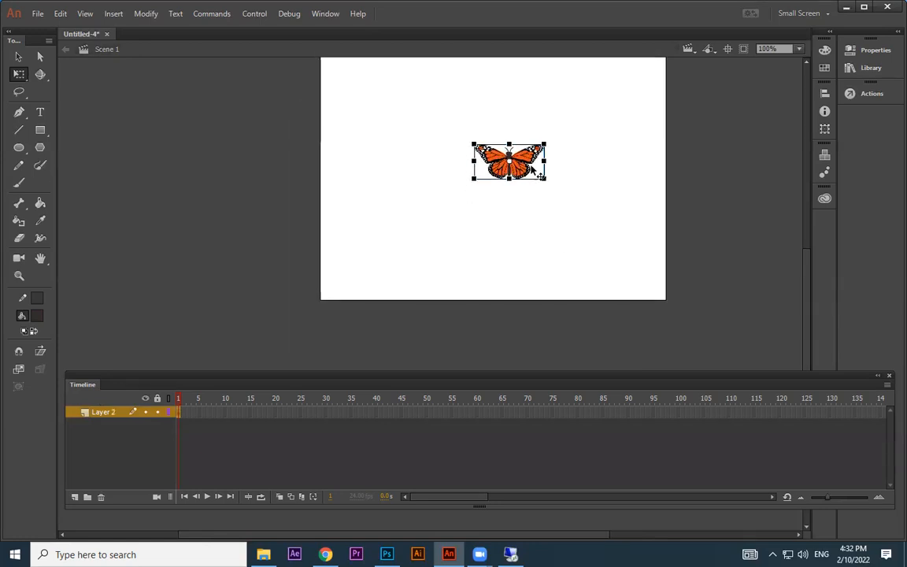
left_click_drag(537, 170, 410, 257)
left_click(553, 206)
Step: Add a classic motion guide to Layer 2 and draw a curved Pencil path from the butterfly to the stage's upper-right corner
right_click(102, 416)
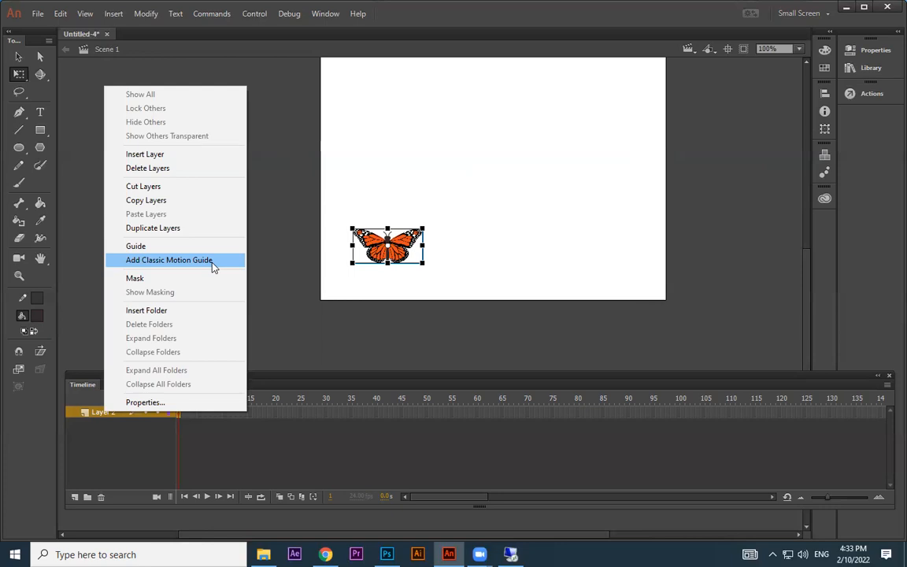
left_click(212, 264)
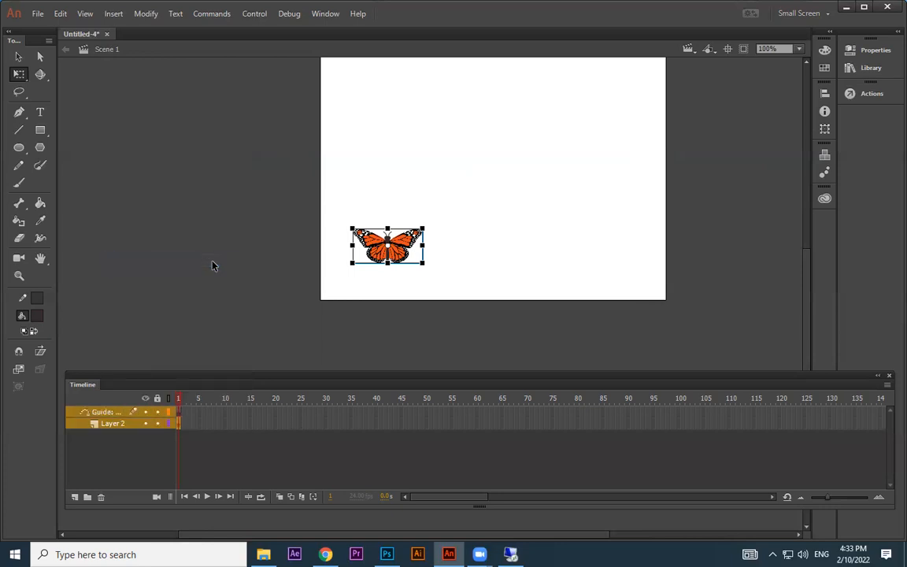
left_click(20, 166)
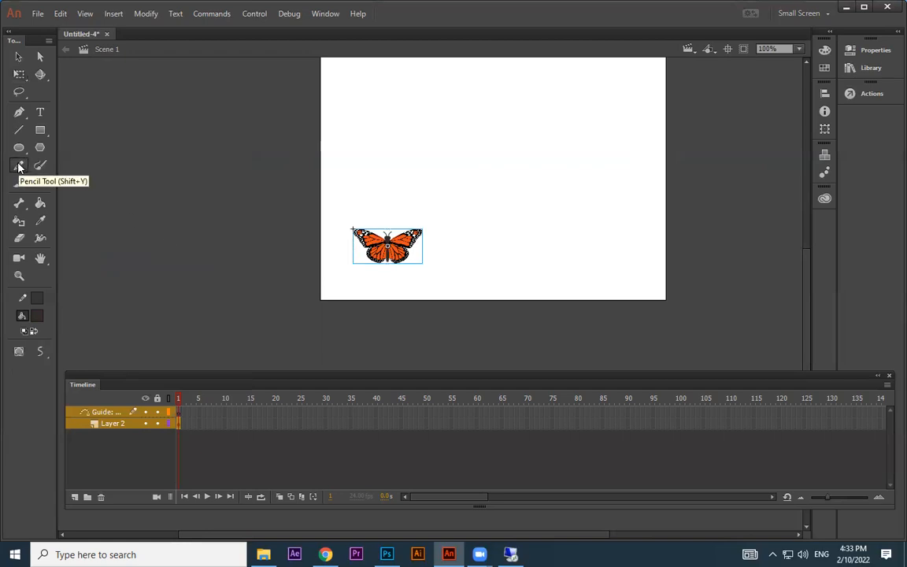
left_click(180, 414)
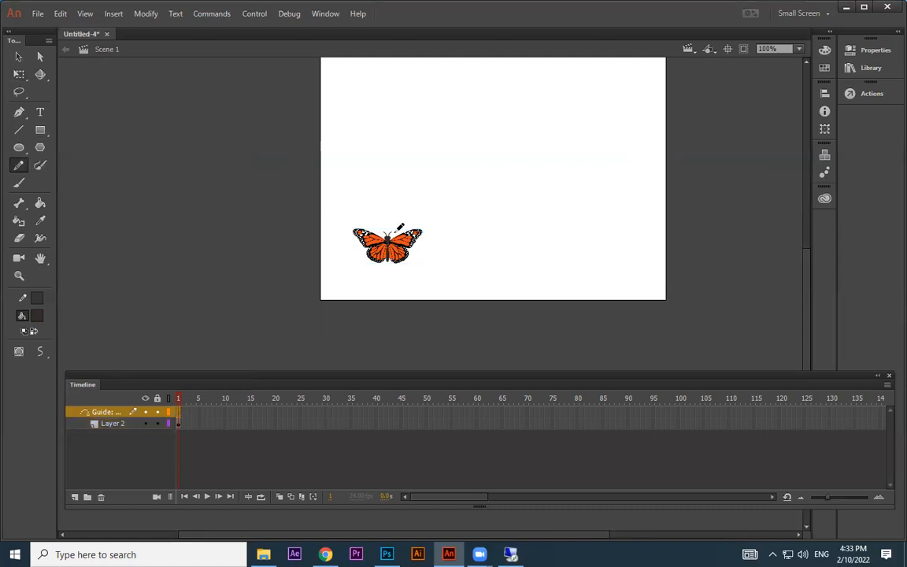
mouse_move(389, 228)
left_mouse_down()
mouse_move(399, 191)
mouse_move(420, 163)
mouse_move(544, 178)
mouse_move(603, 167)
mouse_move(642, 127)
mouse_move(651, 76)
left_mouse_up()
left_click(19, 56)
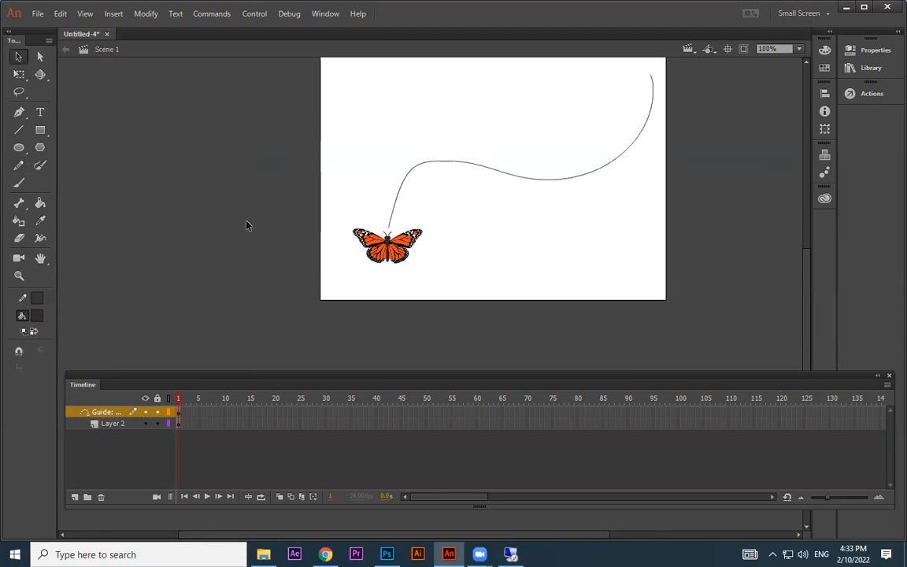
Step: Extend both layers to frame 52 and create a classic tween on Layer 2 ending in a keyframe at frame 52
left_click(438, 424)
key("F5")
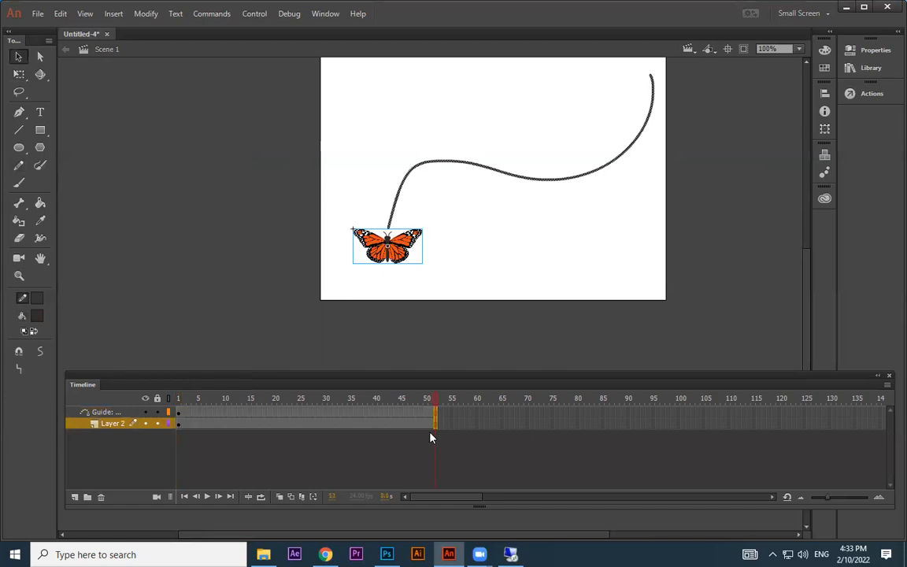
left_click(437, 439)
left_click(438, 427)
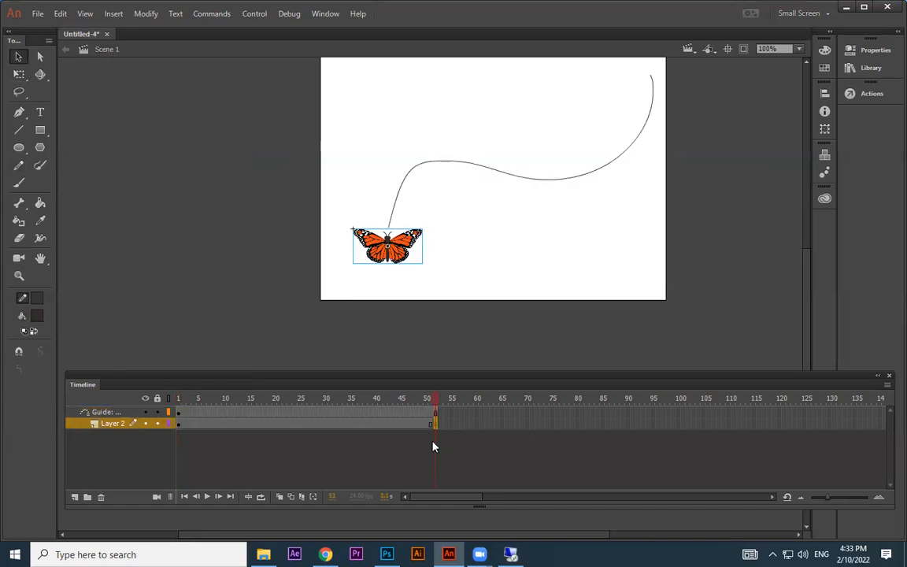
right_click(419, 426)
left_click(486, 105)
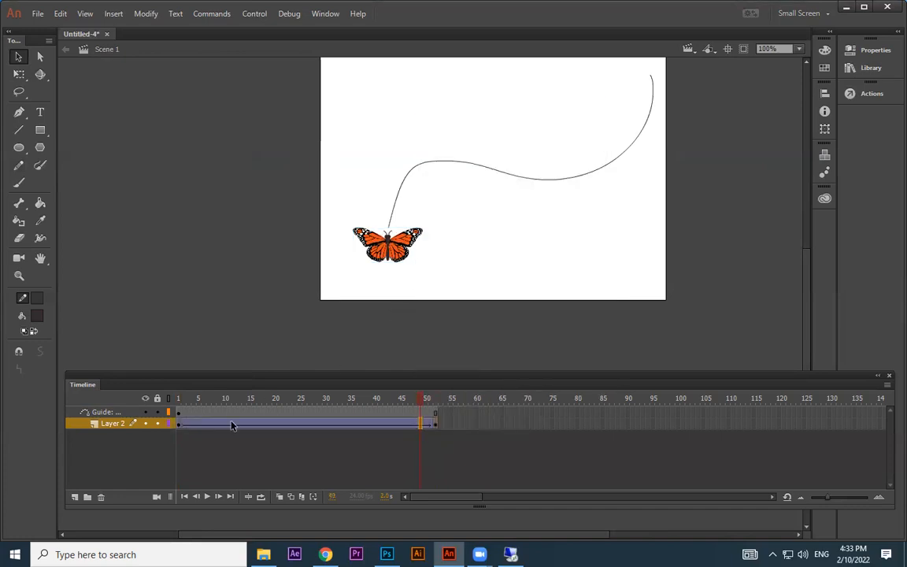
Step: Place the butterfly on the start of the guide path at frame 1 of Layer 2
left_click(178, 425)
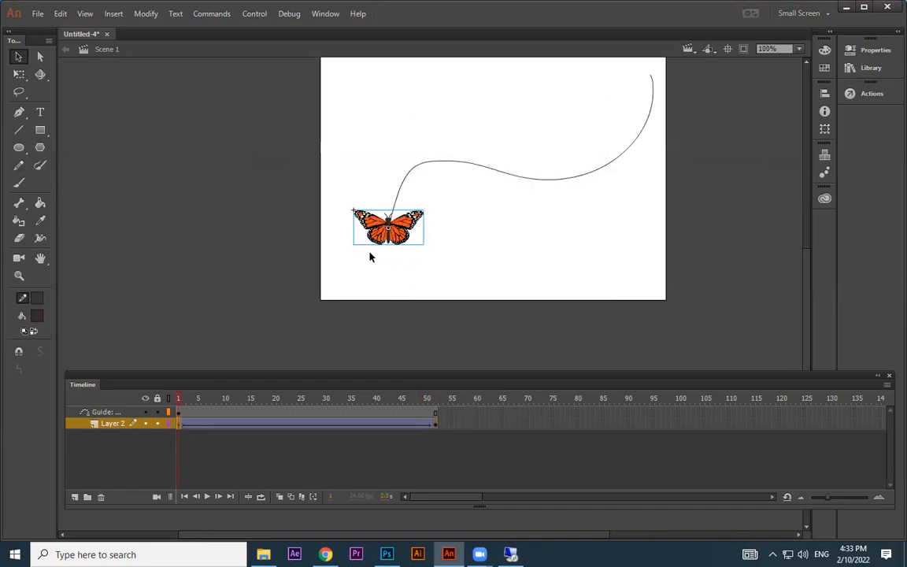
key("ctrl+=")
mouse_move(460, 308)
left_mouse_down()
mouse_move(410, 336)
mouse_move(461, 308)
mouse_move(432, 337)
mouse_move(464, 289)
left_mouse_up()
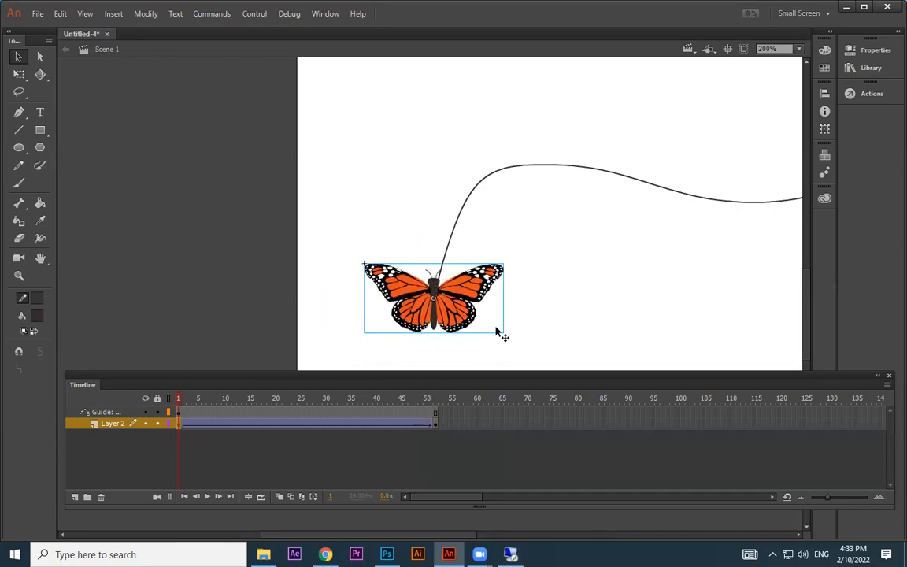
Step: Move the butterfly onto the upper-right end of the guide path at frame 52 of Layer 2
left_click(437, 424)
left_click_drag(648, 247, 249, 320)
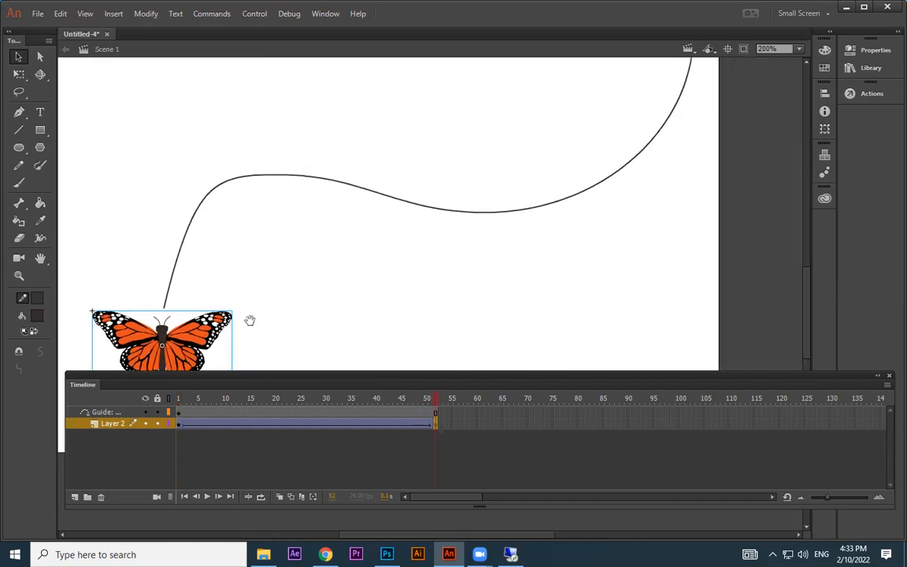
left_click_drag(442, 225, 583, 149)
left_click_drag(551, 224, 422, 417)
left_click_drag(485, 340, 606, 201)
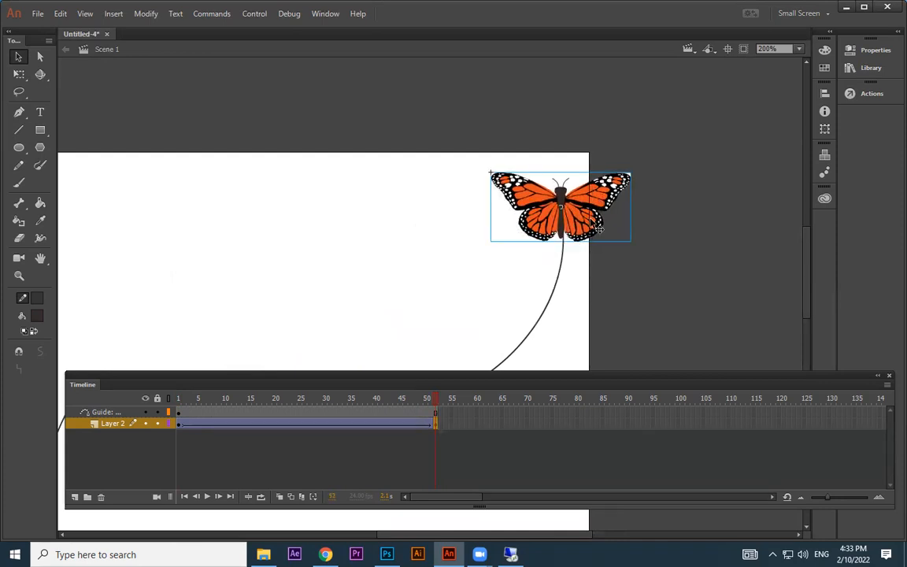
Step: Check the flight along the path at 100% view by scrubbing the timeline and testing the movie, and close the preview
key("ctrl+1")
left_click_drag(430, 407, 361, 407)
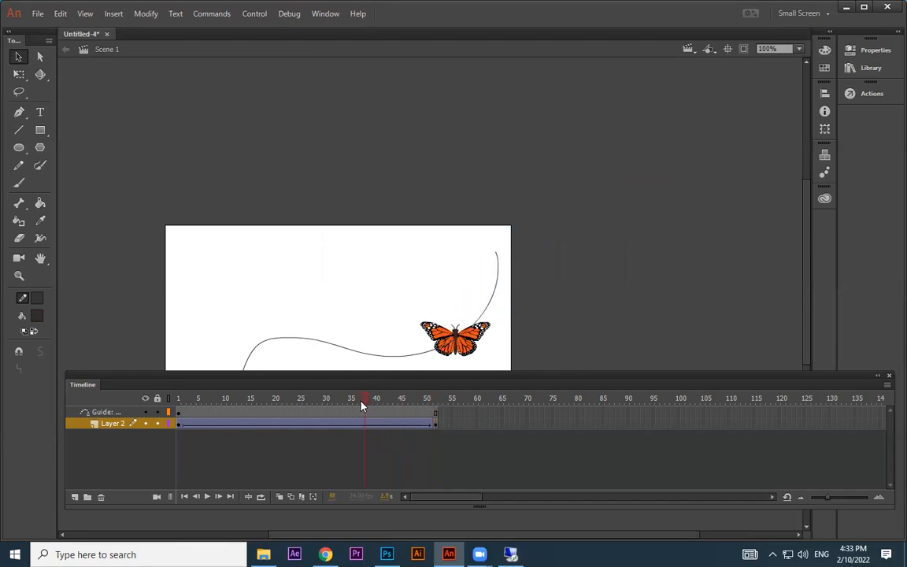
left_click_drag(556, 228, 636, 107)
left_click_drag(373, 407, 248, 398)
key("ctrl+Return")
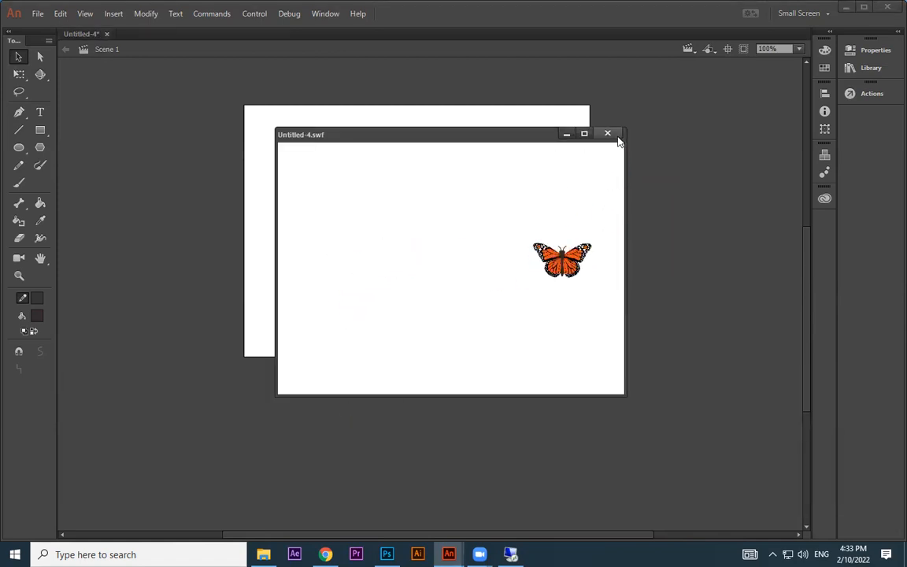
left_click(608, 134)
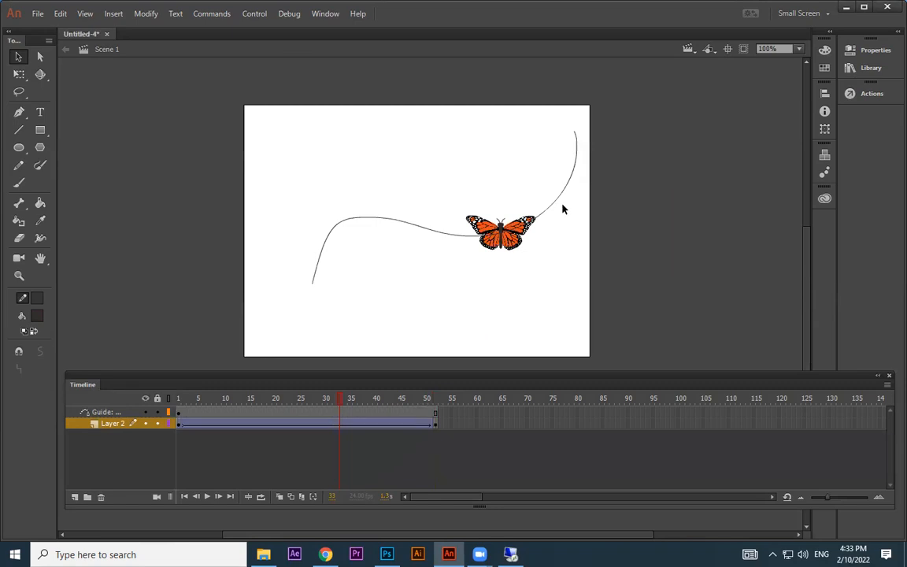
Step: Enable Orient to path for the classic tween on Layer 2
left_click(295, 426)
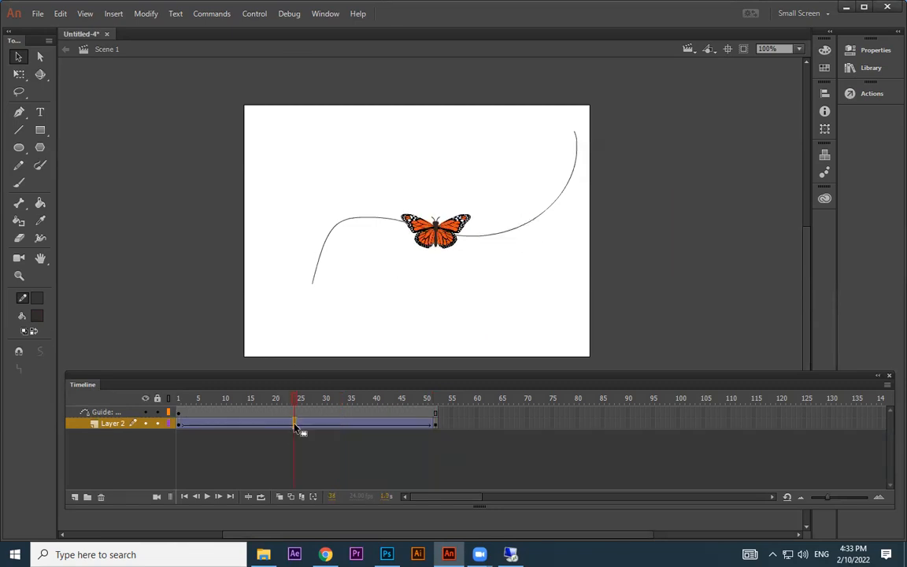
left_click(875, 51)
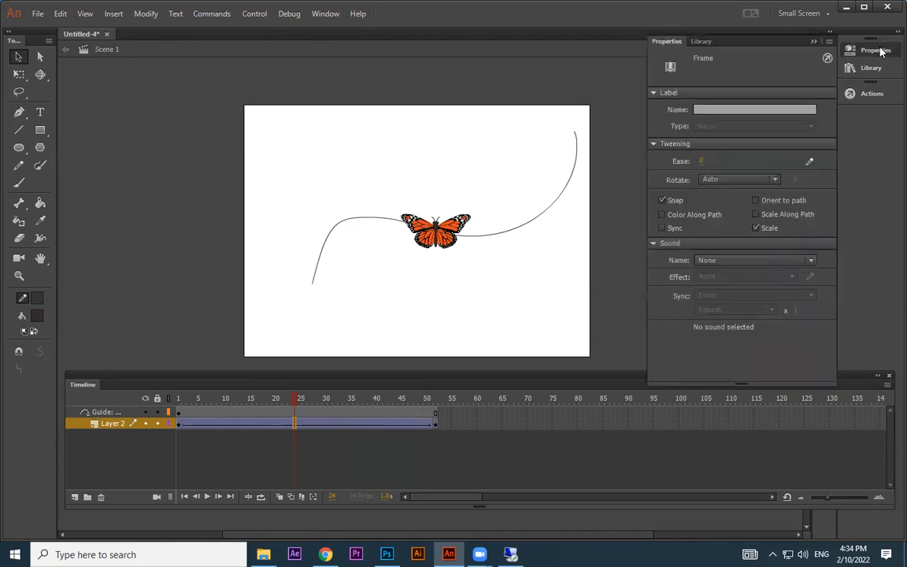
left_click(775, 203)
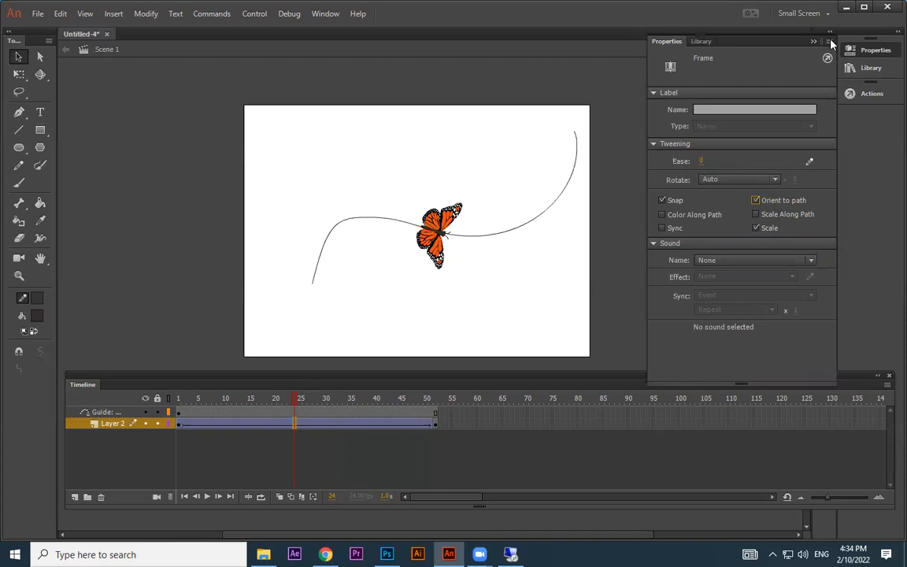
Step: Review the tween's frame properties, test the movie to check the butterfly's rotation along the path, and close the preview
left_click(286, 425)
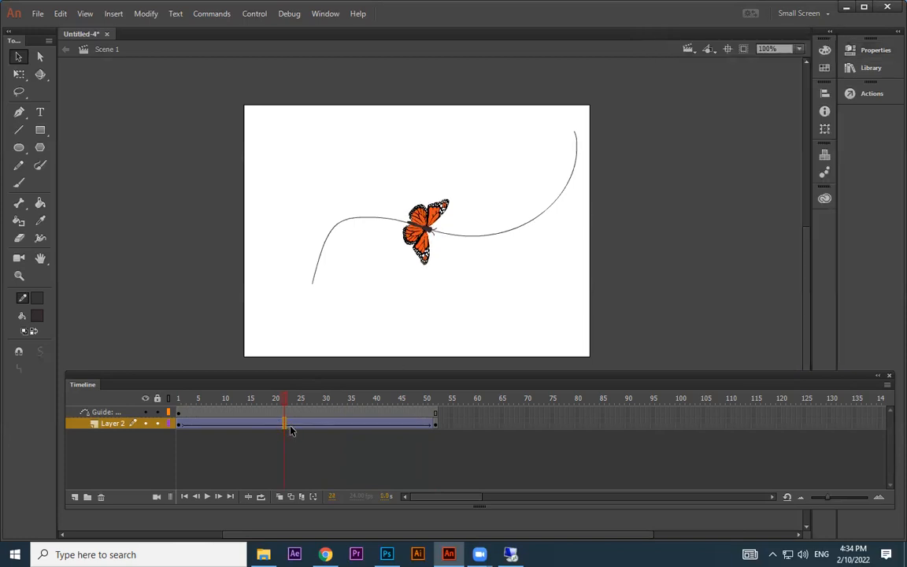
left_click(875, 52)
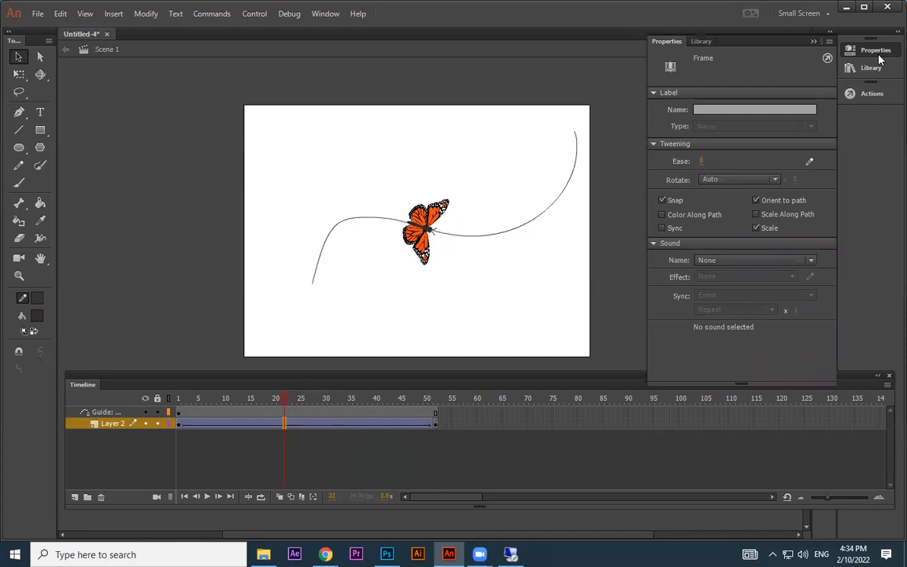
left_click(814, 41)
key("ctrl+Return")
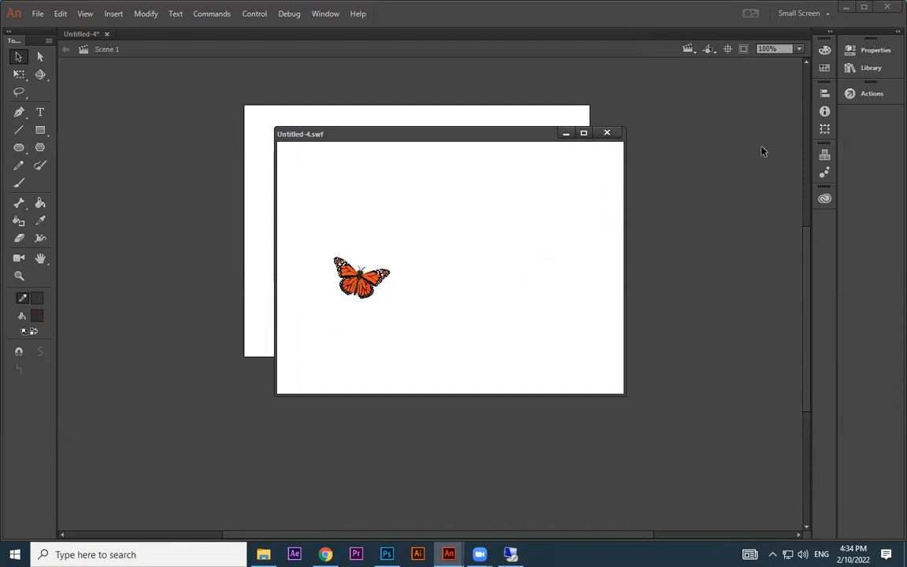
left_click(607, 132)
key("ctrl+alt+t")
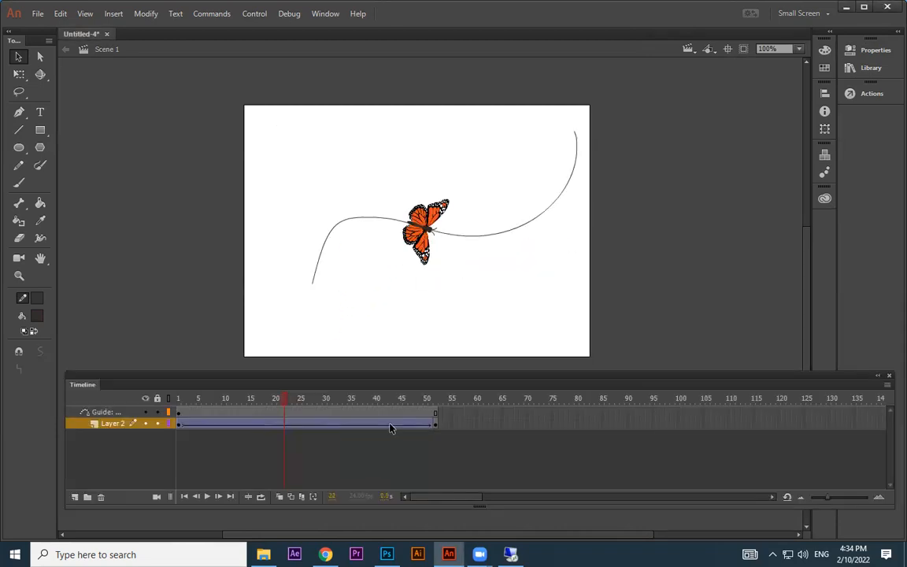
Step: Slow the flight by inserting frames inside the tween on both layers, extending them to about frame 127
left_click(384, 424)
key("F5")
key("F5")
key("F5")
key("F5")
key("F5")
key("F5")
key("F5")
key("F5")
key("F5")
key("F5")
key("F5")
key("F5")
key("F5")
key("F5")
key("F5")
key("F5")
key("F5")
key("F5")
key("F5")
key("F5")
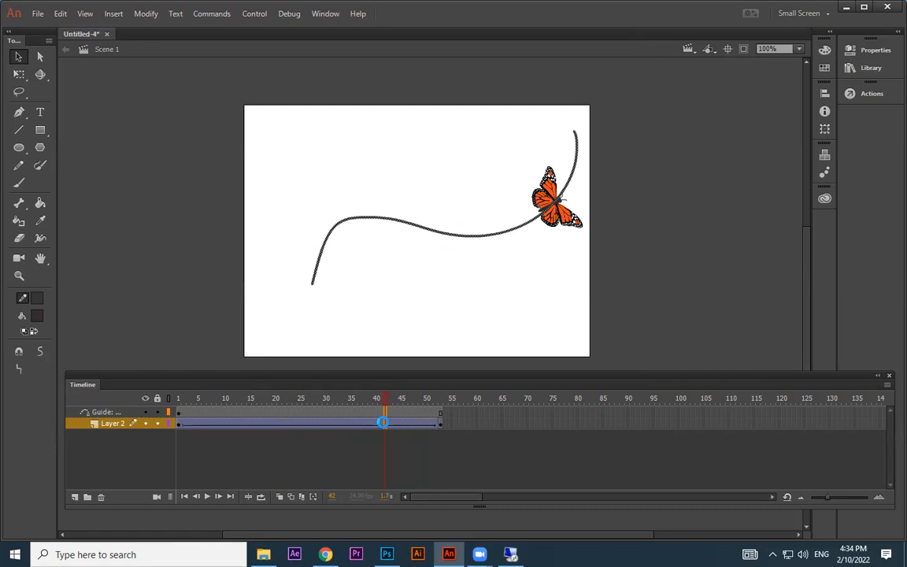
key("F5")
key("F5")
key("F5")
key("F5")
key("F5")
key("F5")
key("F5")
key("F5")
key("F5")
key("F5")
key("F5")
key("F5")
key("F5")
key("F5")
key("F5")
key("F5")
key("F5")
key("F5")
key("F5")
key("F5")
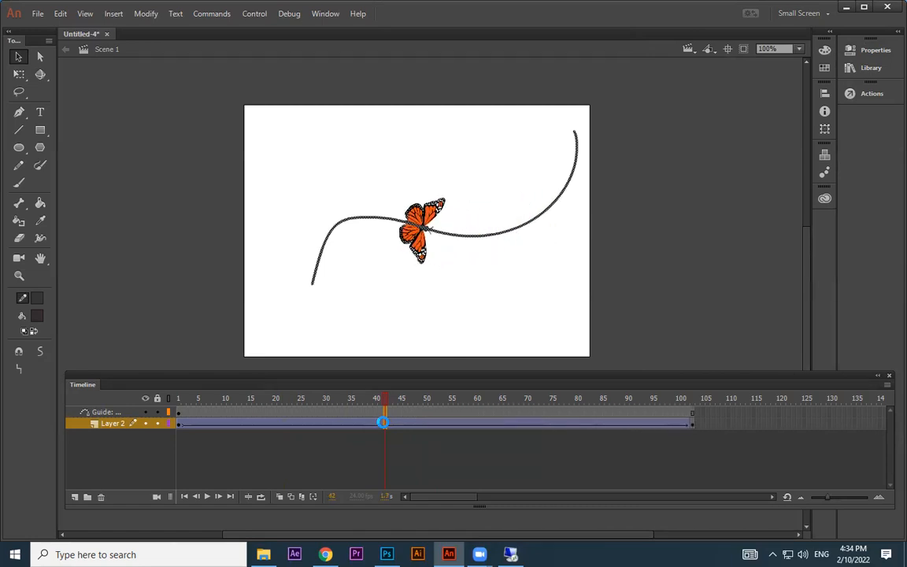
Step: Test the movie in a maximized preview to check the slower flight, and close the preview
key("ctrl+Return")
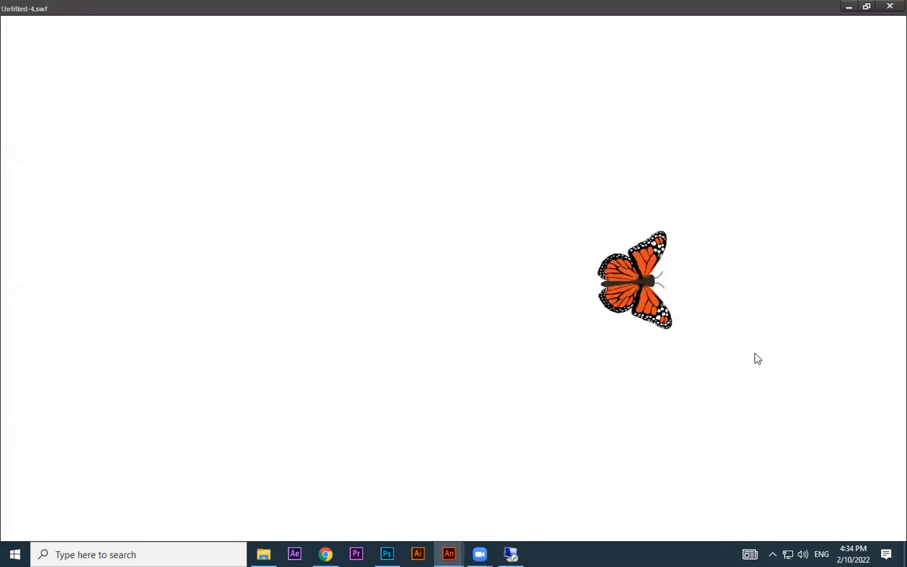
left_click(890, 8)
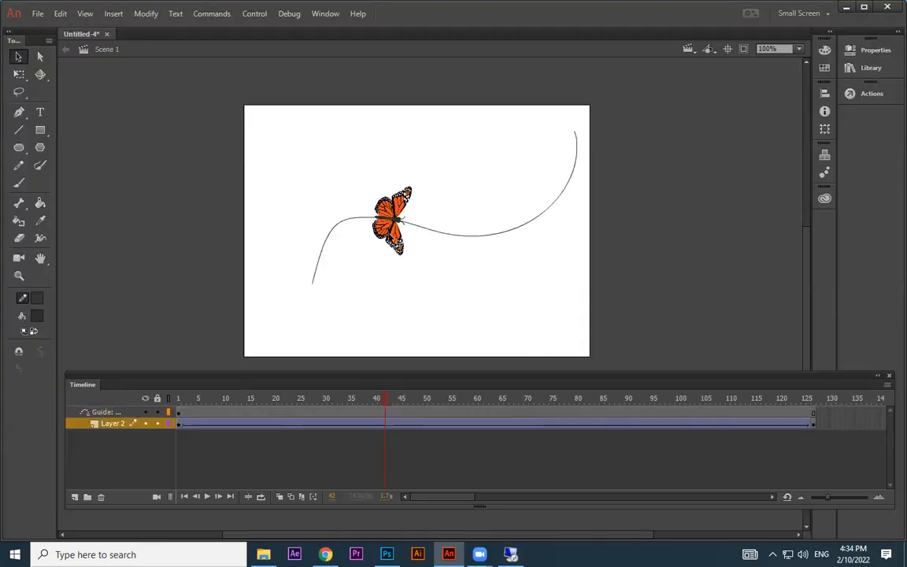
Step: Add a new layer and move it beneath Layer 2 under the motion guide
key("ctrl+l")
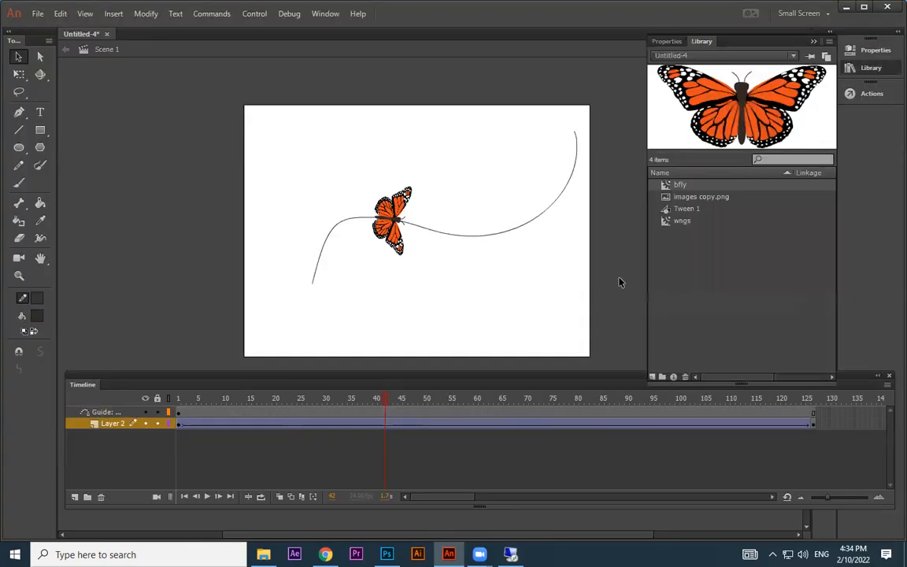
left_click_drag(693, 186, 473, 253)
left_click(74, 497)
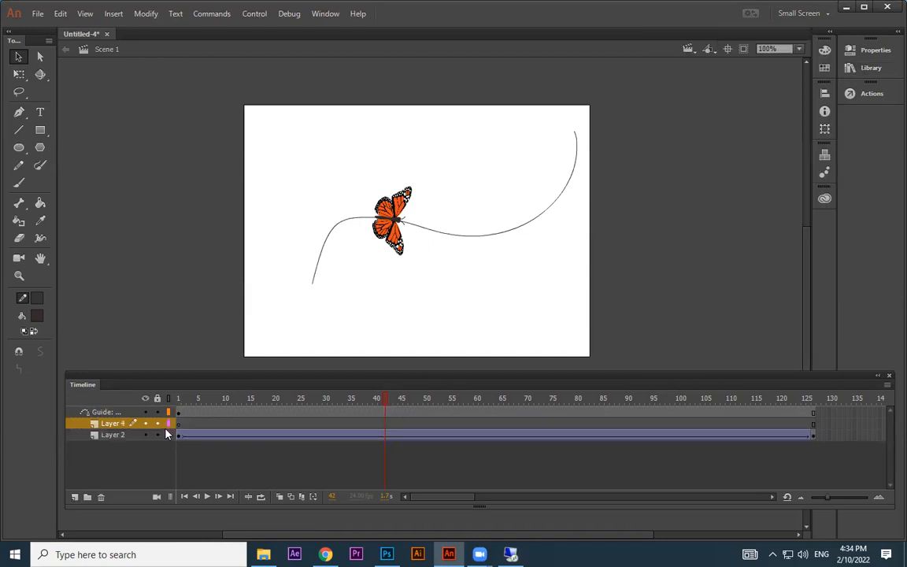
left_click_drag(116, 424, 190, 447)
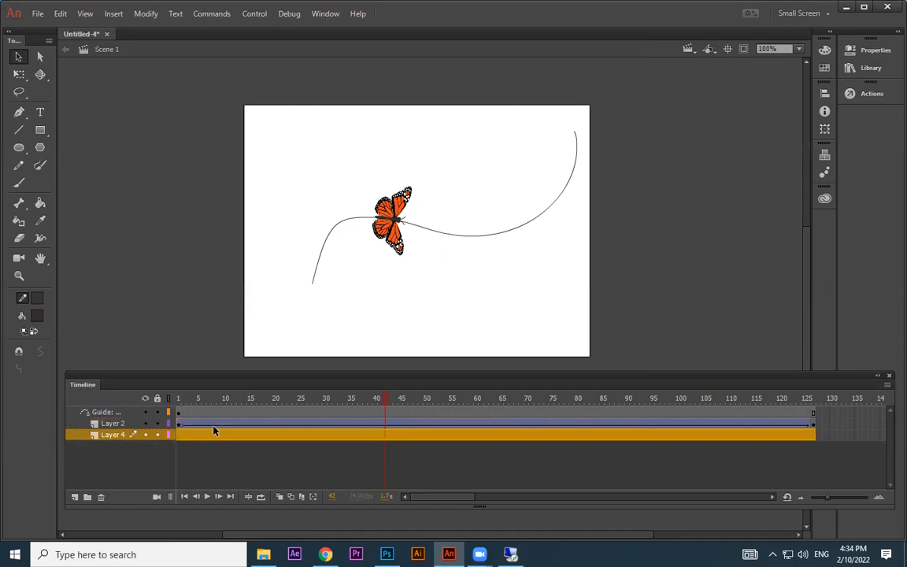
Step: Place six copies of the bfly symbol from the library on Layer 4, starting at frame 1
left_click(180, 435)
key("ctrl+l")
left_click_drag(673, 185, 477, 282)
Step: Scale the six butterflies down together, position them below the motion path, and test the movie before closing the preview
left_click(24, 77)
left_click_drag(532, 246, 471, 344)
left_click_drag(470, 344, 461, 288)
key("ctrl+Return")
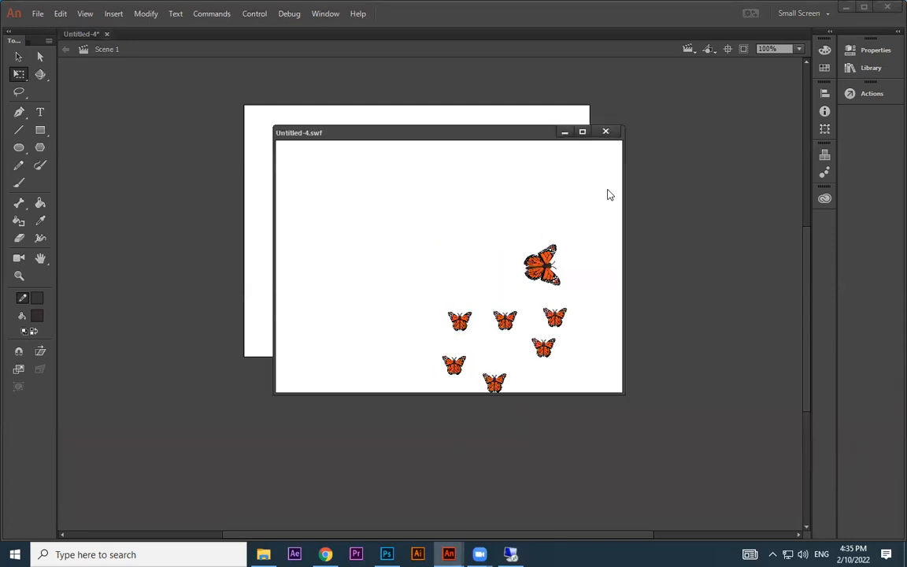
left_click(608, 133)
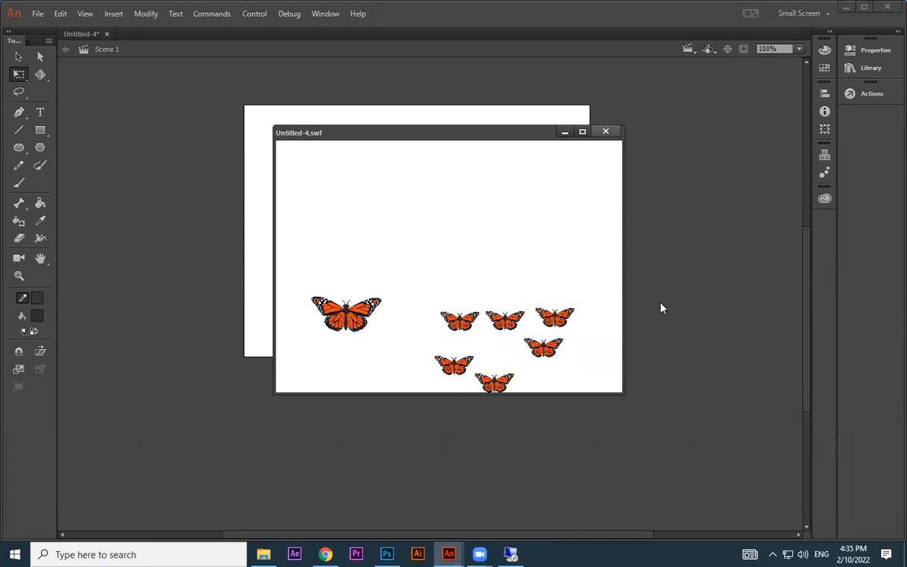
Step: Check the layer options for Layer 4, dismiss them, and select the large butterfly at the start of the motion path
right_click(114, 434)
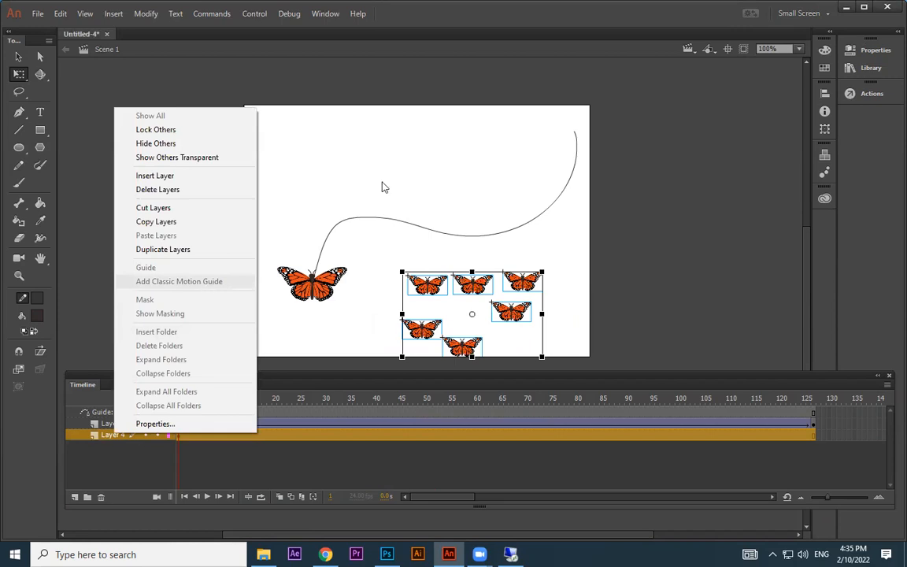
left_click(381, 223)
left_click(325, 284)
left_click(291, 283)
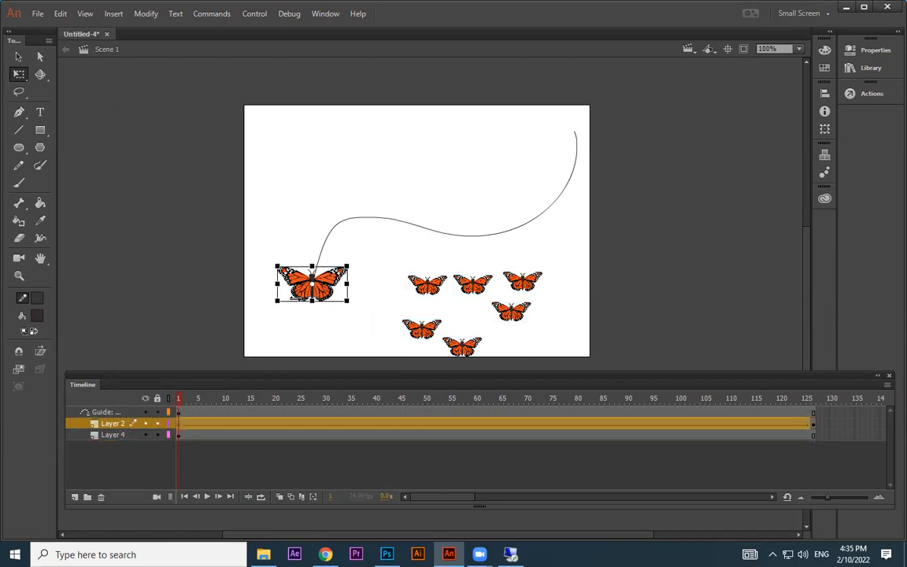